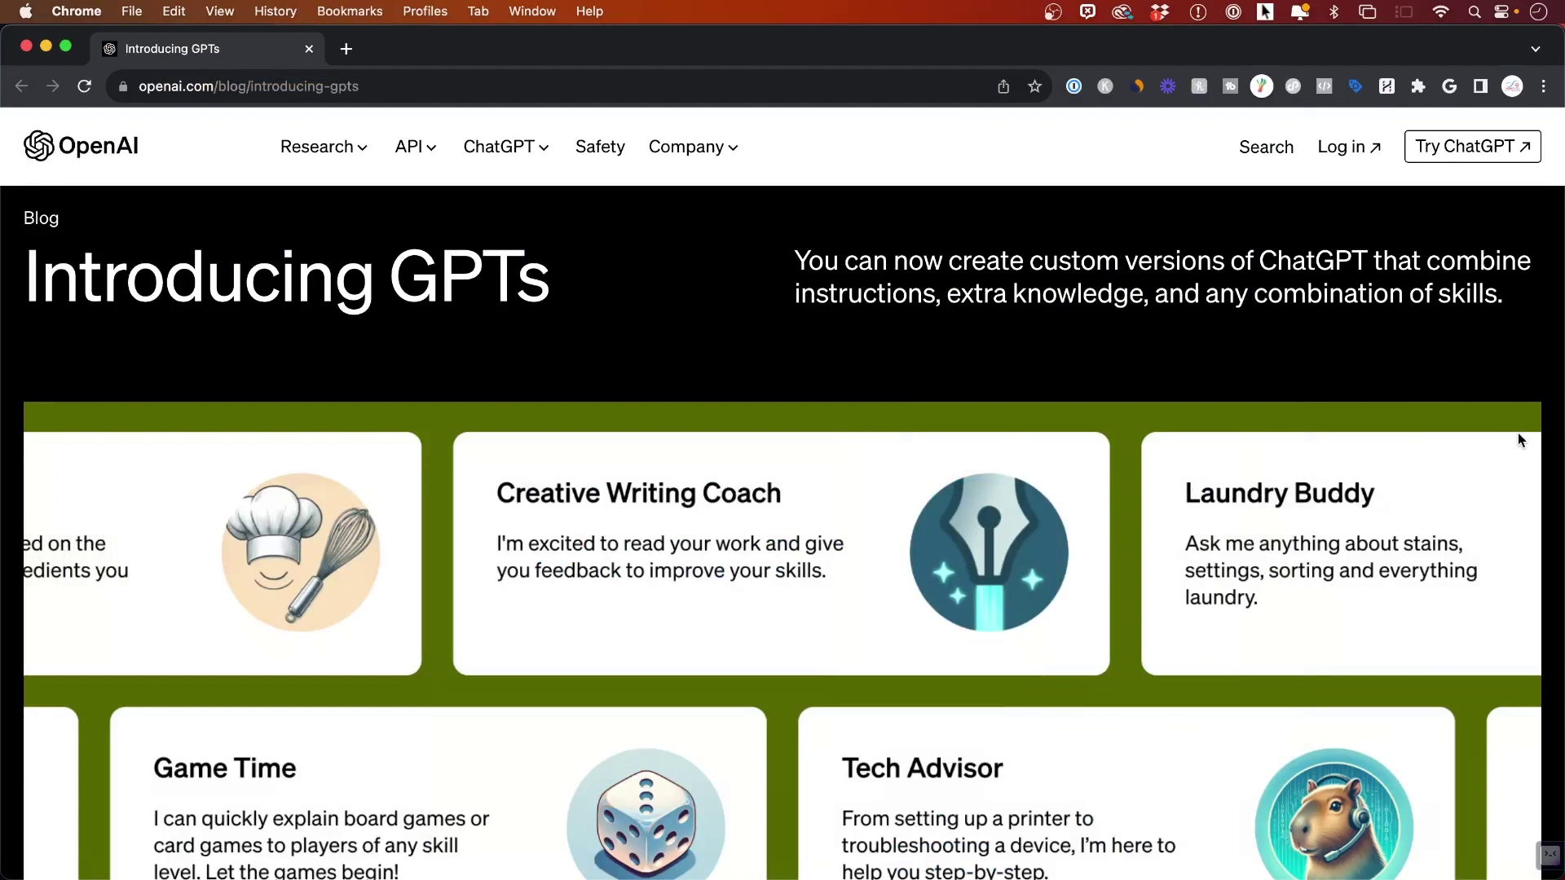
# - Scroll the Introducing GPTs post down to example GPTs like Creative Writing Coach and Tech Advisor
pyautogui.scroll(-5, 1520, 440)
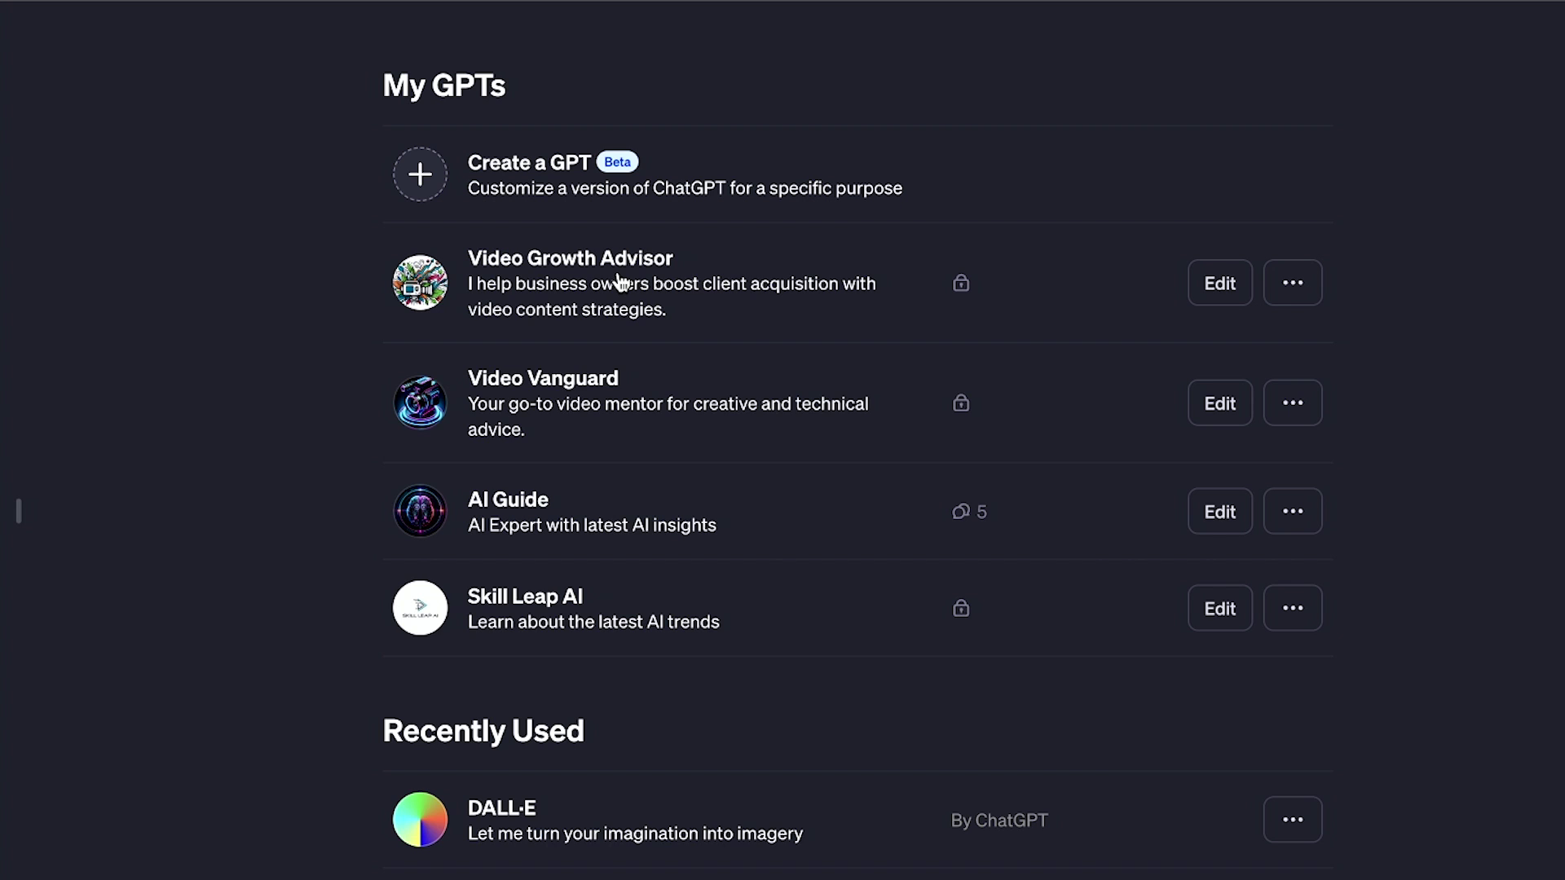
# - Scroll the GPT list and bring up AI Guide's configuration form
pyautogui.scroll(-4, 620, 281)
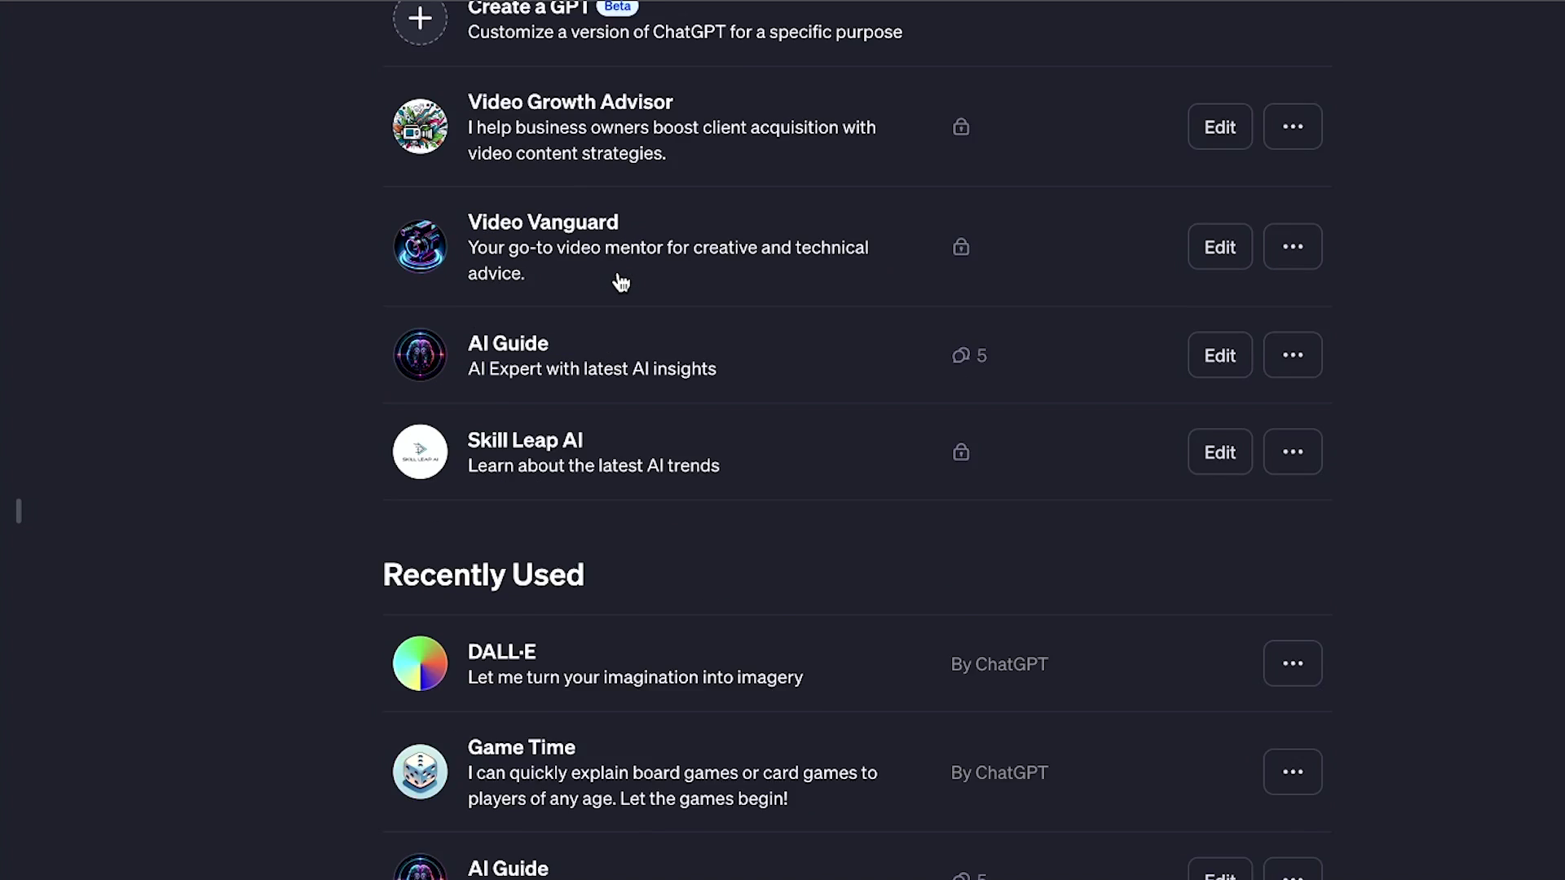
pyautogui.scroll(-3, 664, 450)
pyautogui.scroll(-6, 665, 451)
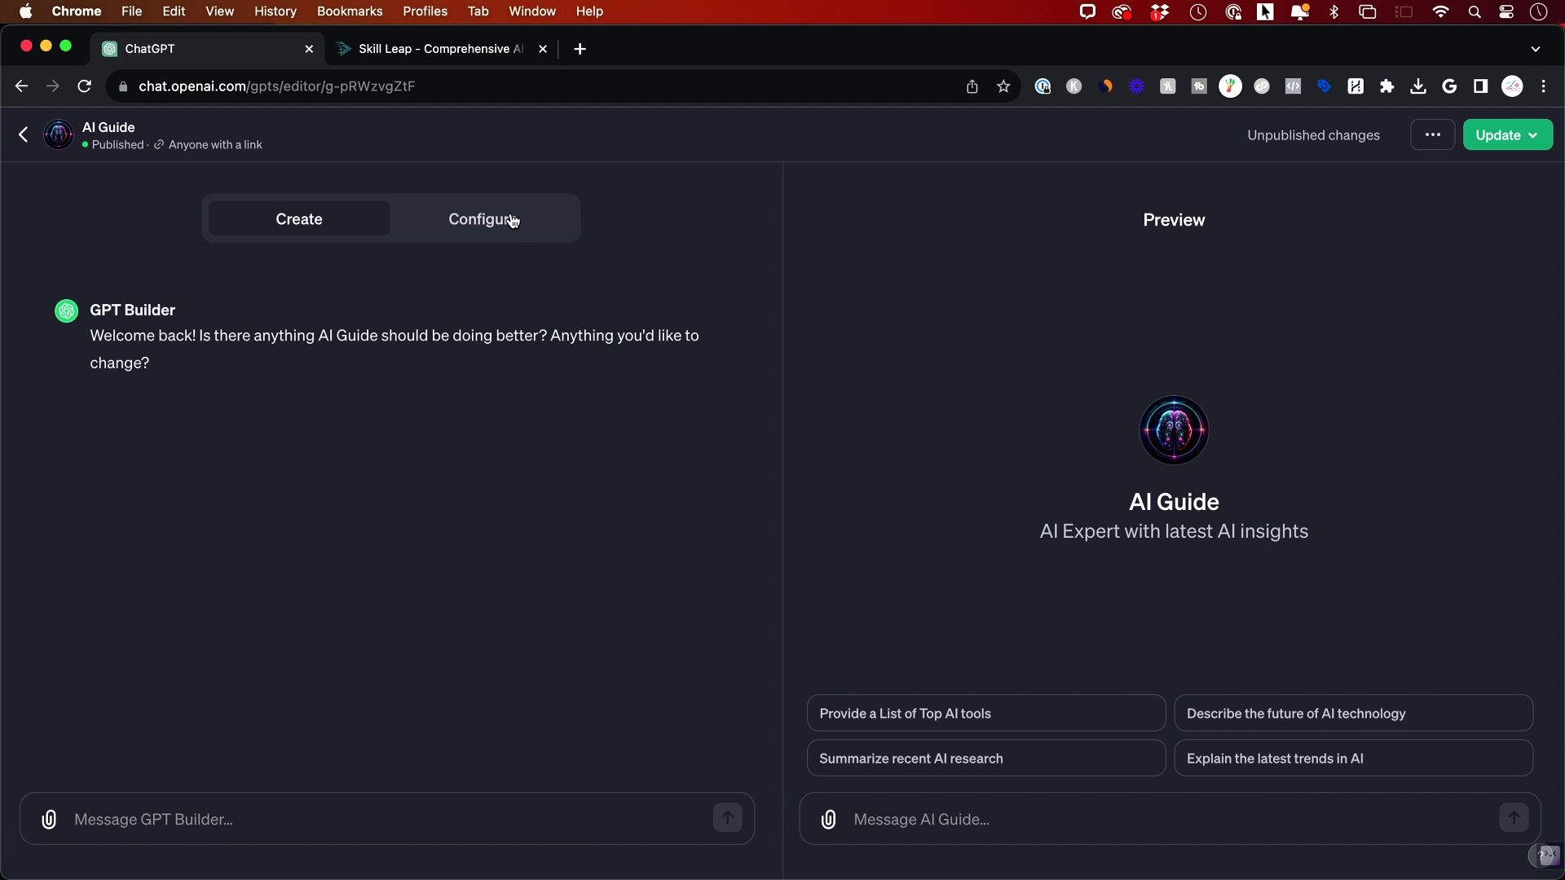
pyautogui.click(506, 217)
# - Scroll to AI Guide's Knowledge files, then head back to the GPT list
pyautogui.scroll(-5, 674, 492)
pyautogui.scroll(-2, 672, 498)
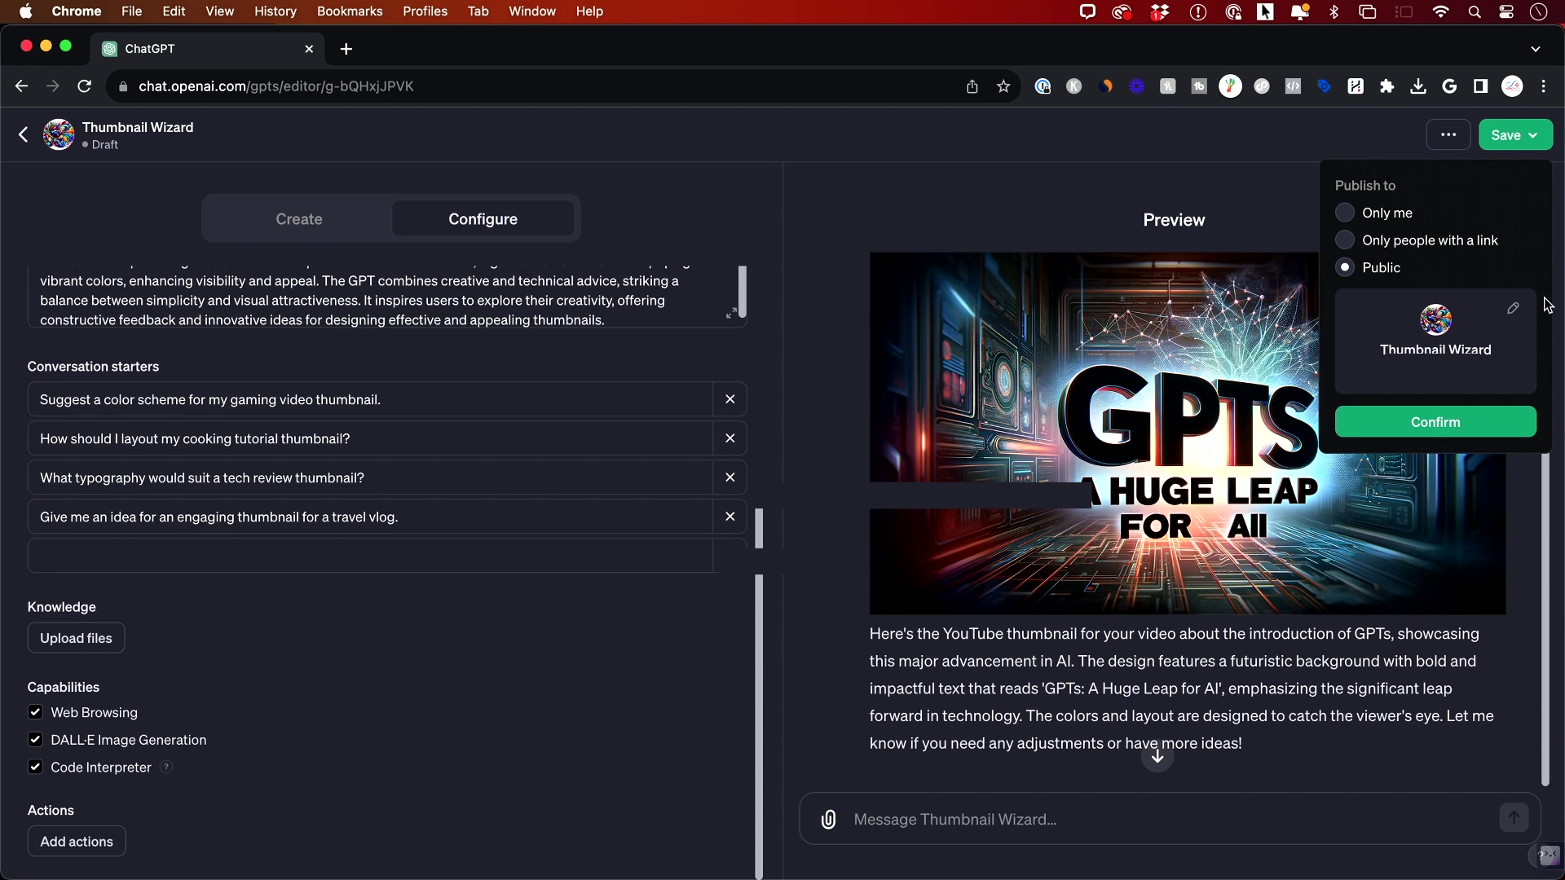
pyautogui.click(1513, 308)
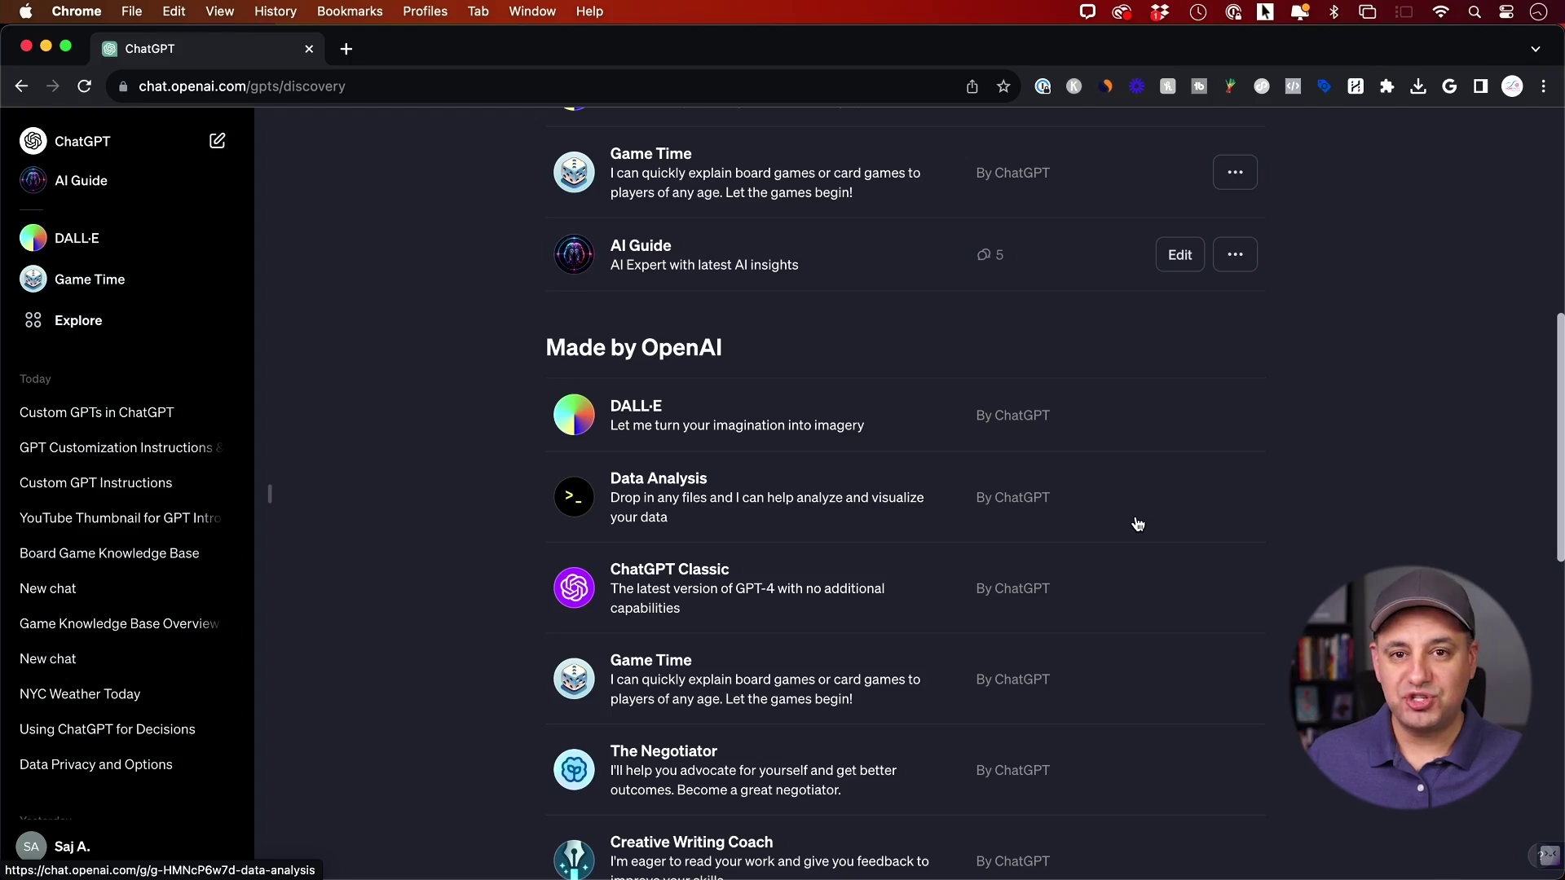
# - Scroll the Made by OpenAI list and open Game Time, ending on Tech Support Advisor's chat
pyautogui.scroll(-2, 1138, 523)
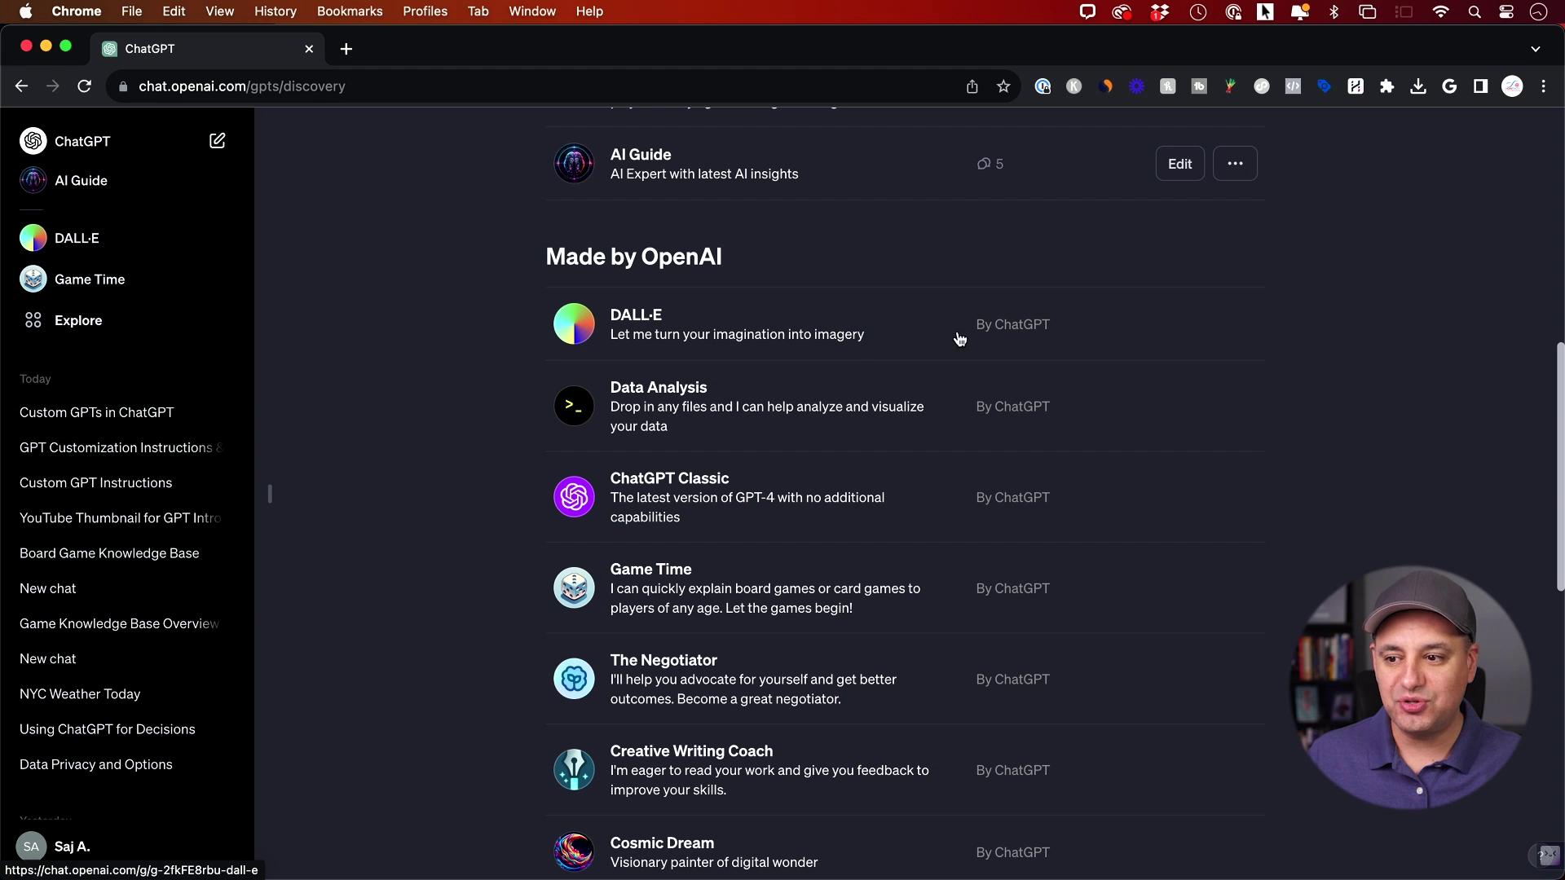
pyautogui.scroll(-1, 941, 355)
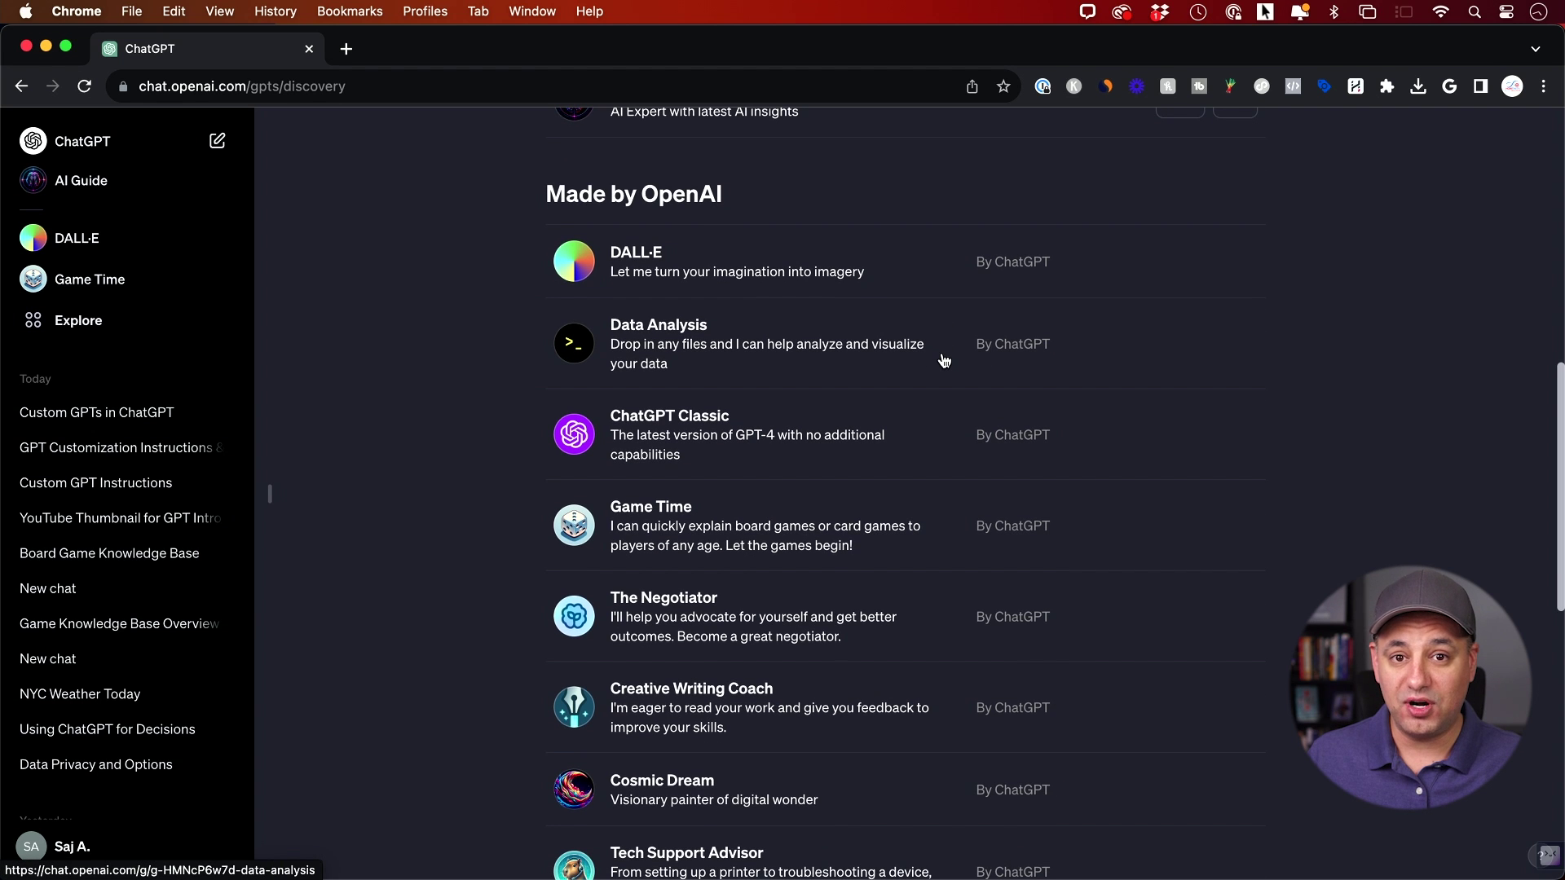
pyautogui.scroll(-2, 943, 356)
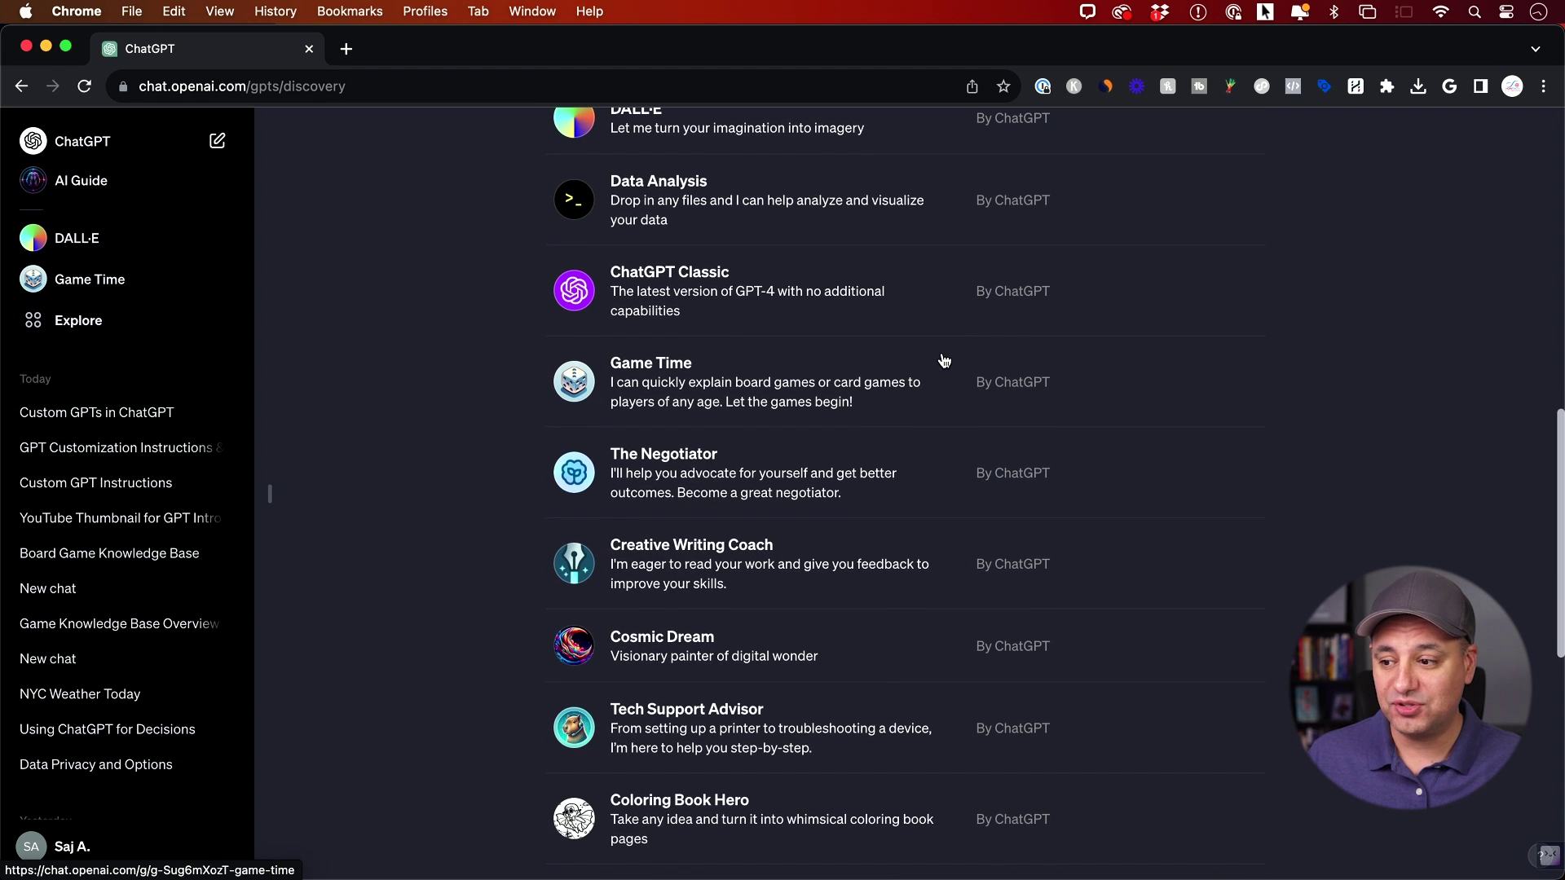
pyautogui.click(675, 388)
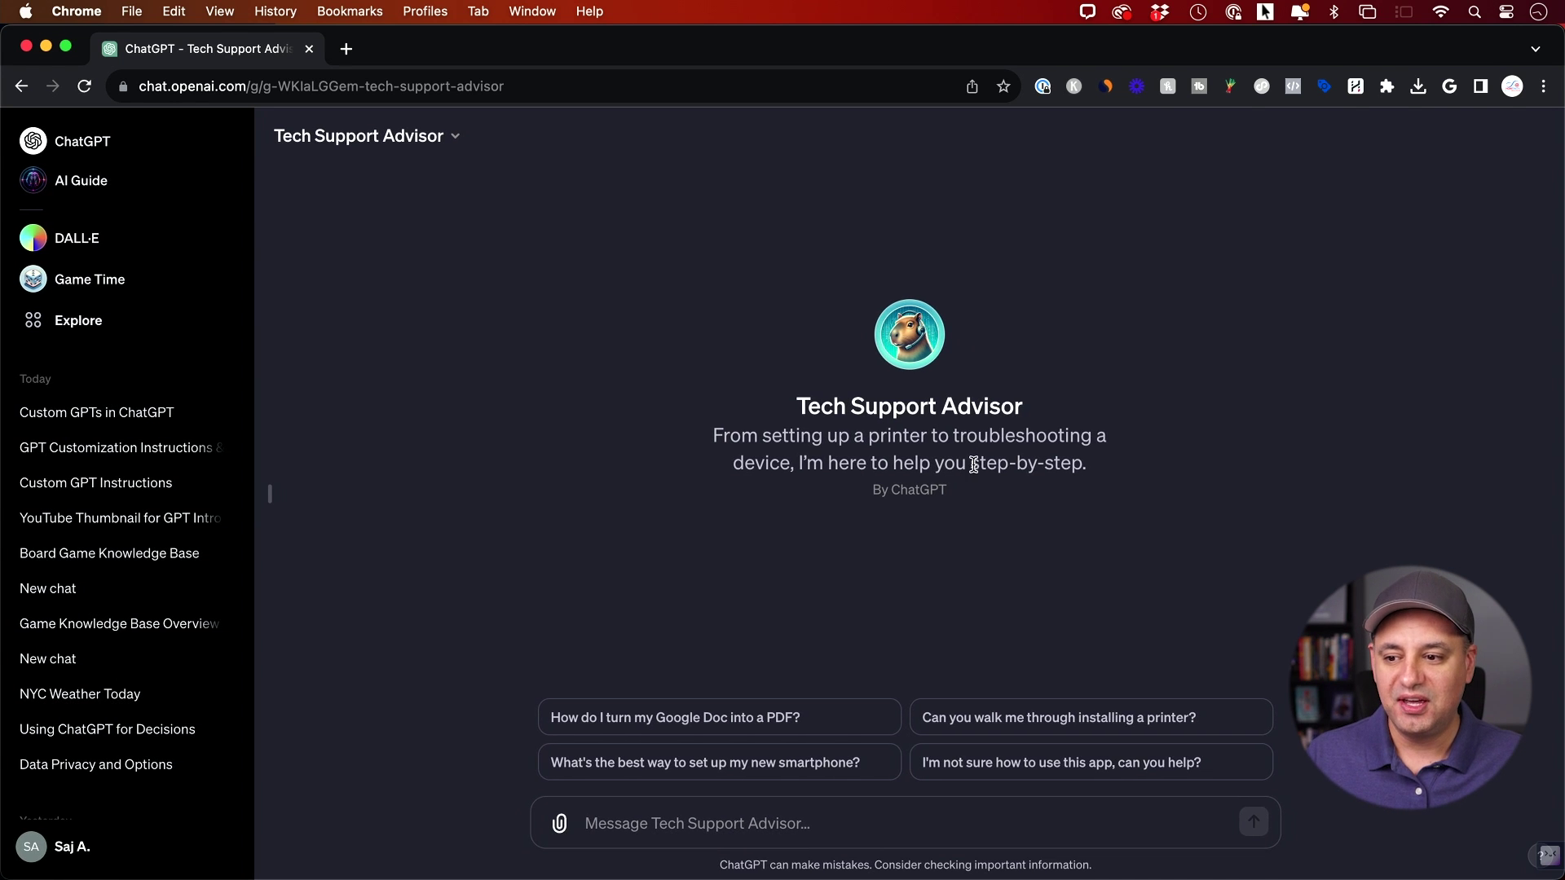
# - Highlight 'step-by-step' and the AI Guide title for emphasis, then return to the ChatGPT home chat
pyautogui.moveTo(970, 463); pyautogui.dragTo(1097, 470)
pyautogui.click(1112, 468)
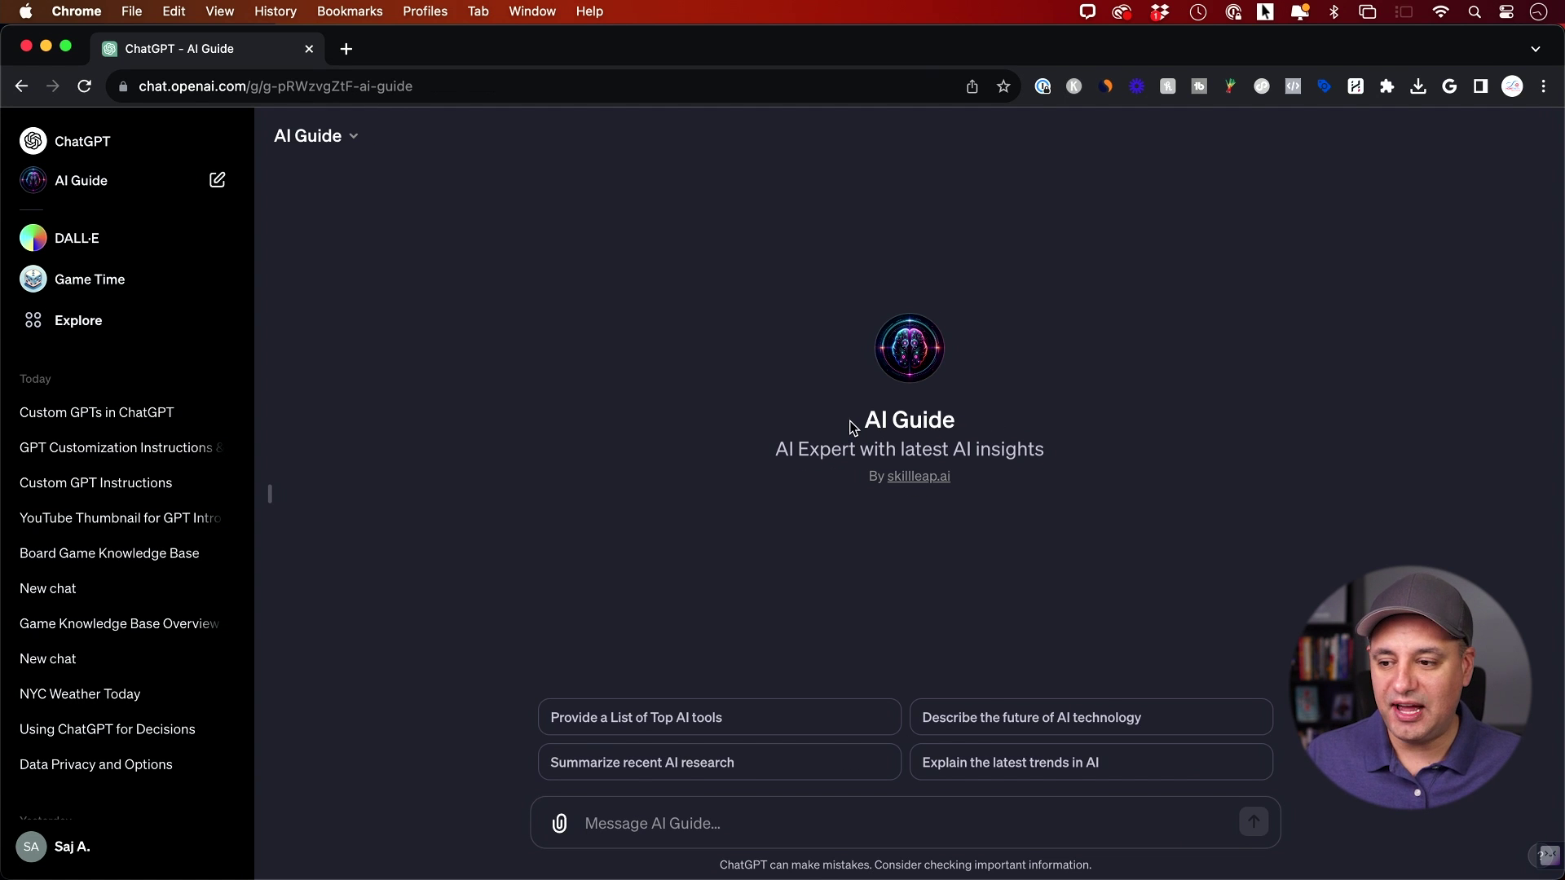
pyautogui.moveTo(852, 424); pyautogui.dragTo(974, 424)
pyautogui.click(973, 418)
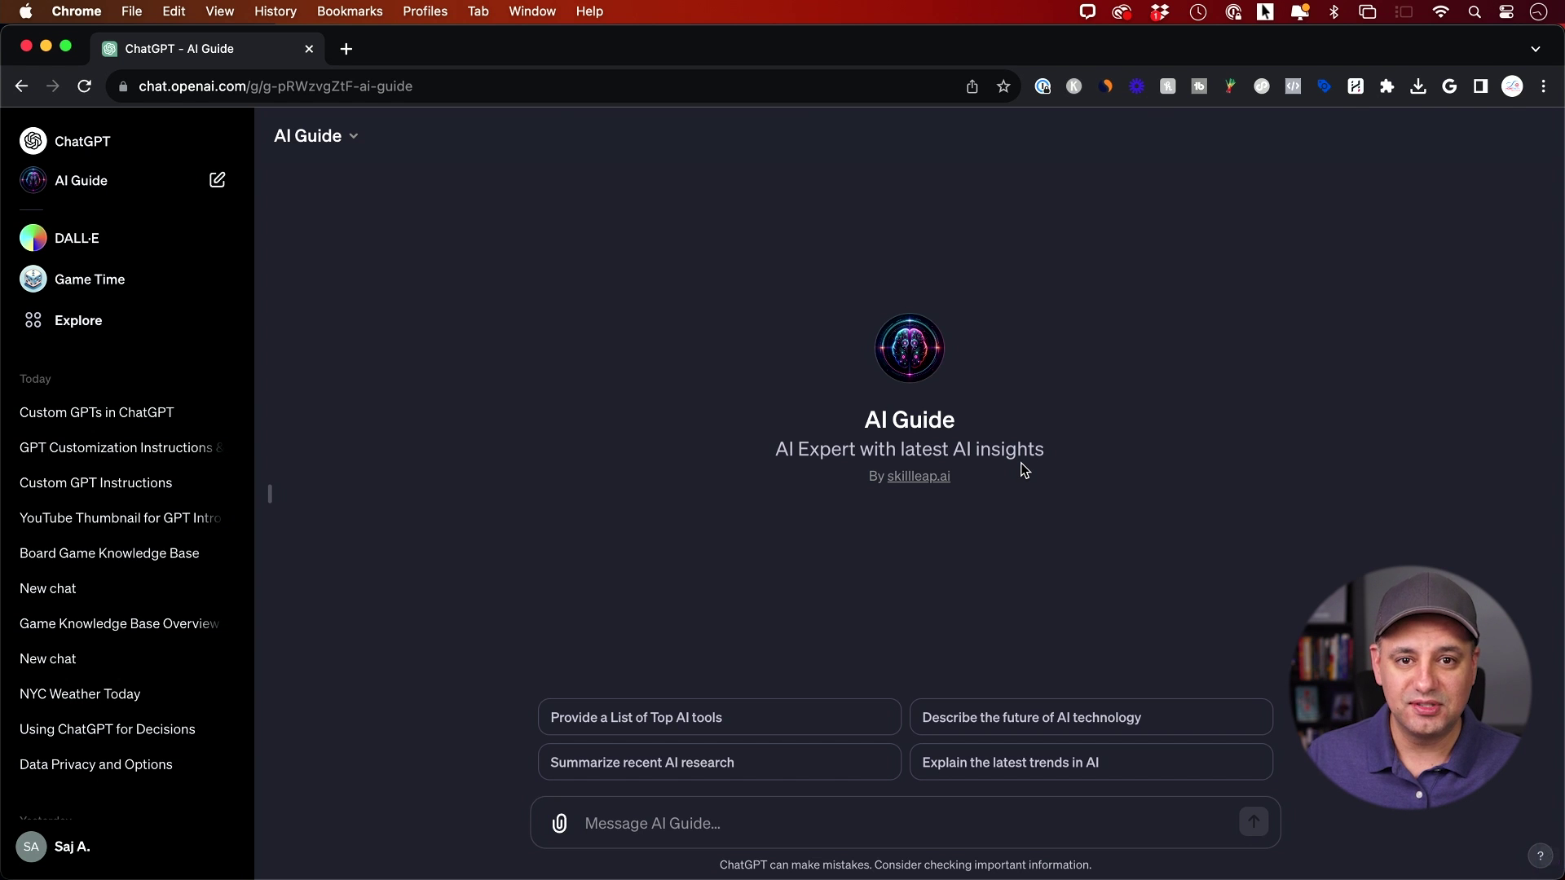
pyautogui.press('super+bracketleft')
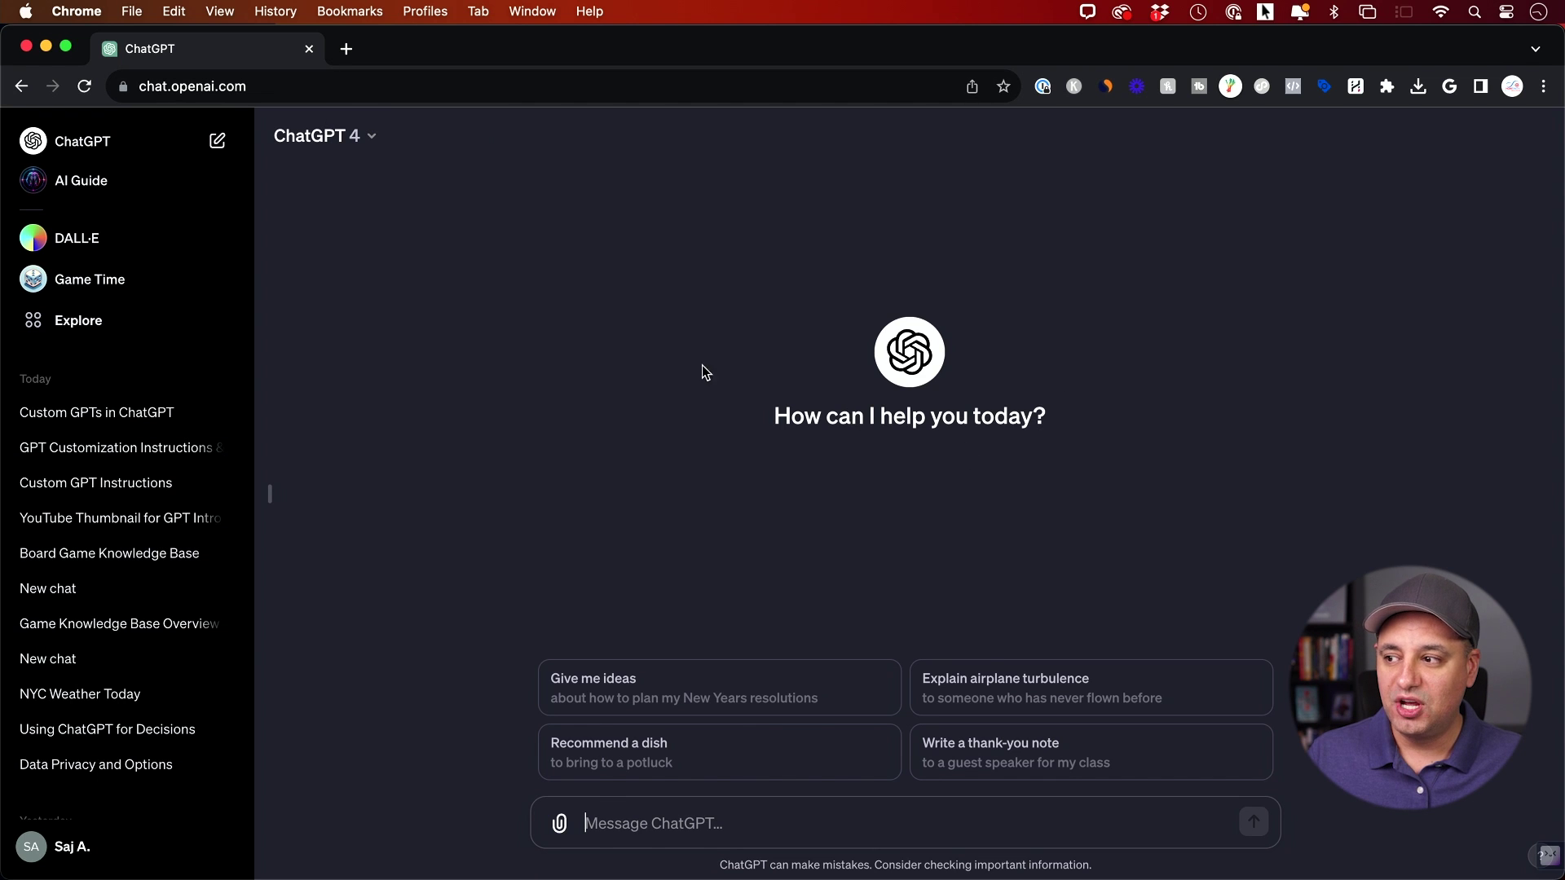
# - Check the ChatGPT 4 model list without changing anything, then go to the Explore GPTs page
pyautogui.click(344, 144)
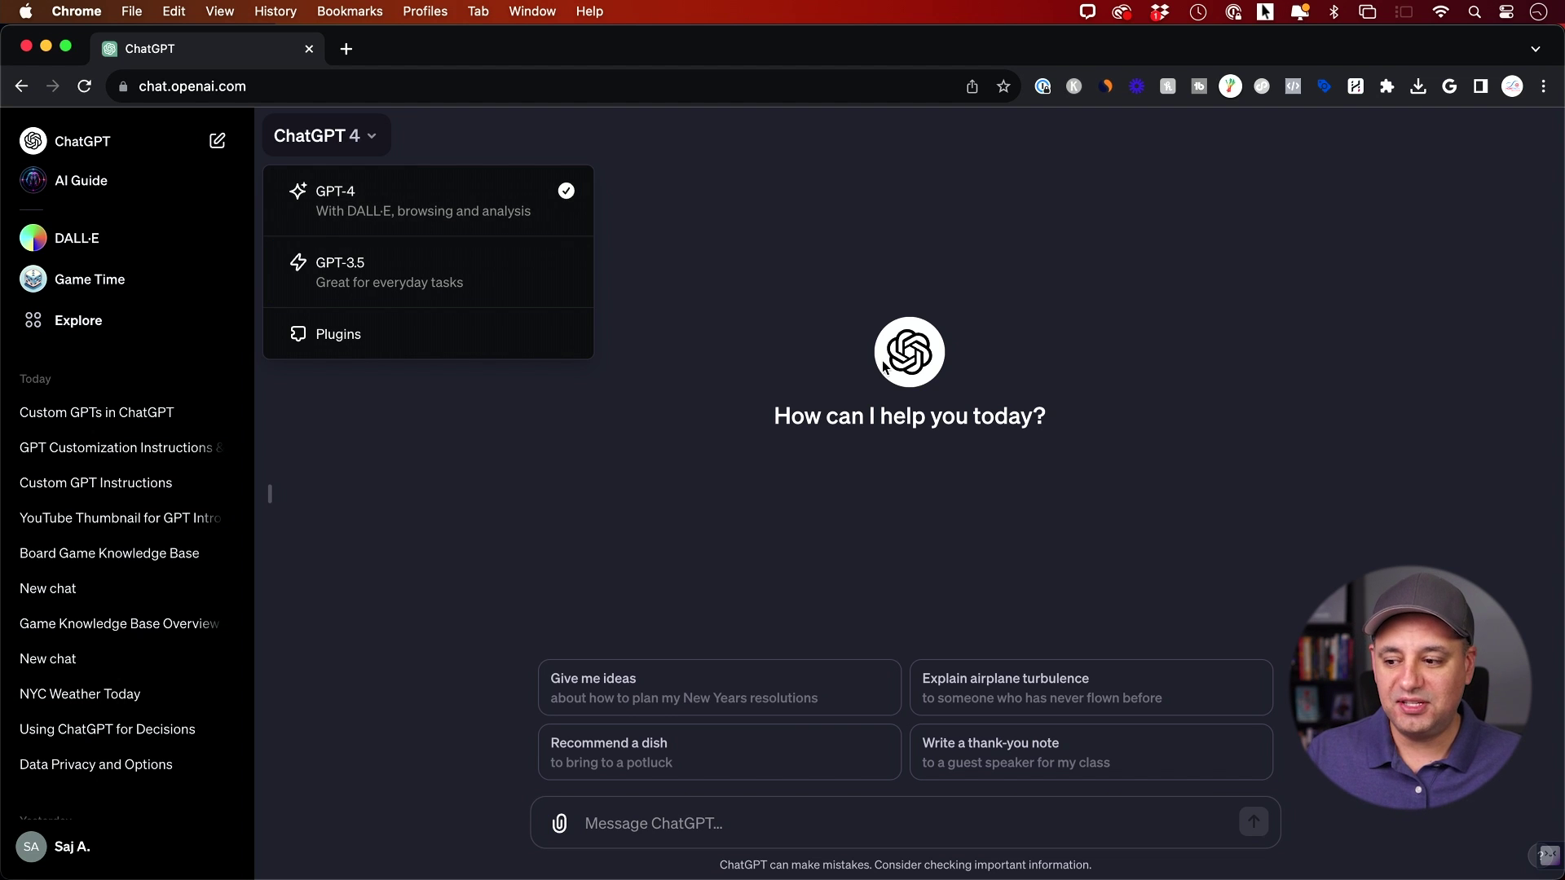
pyautogui.click(803, 348)
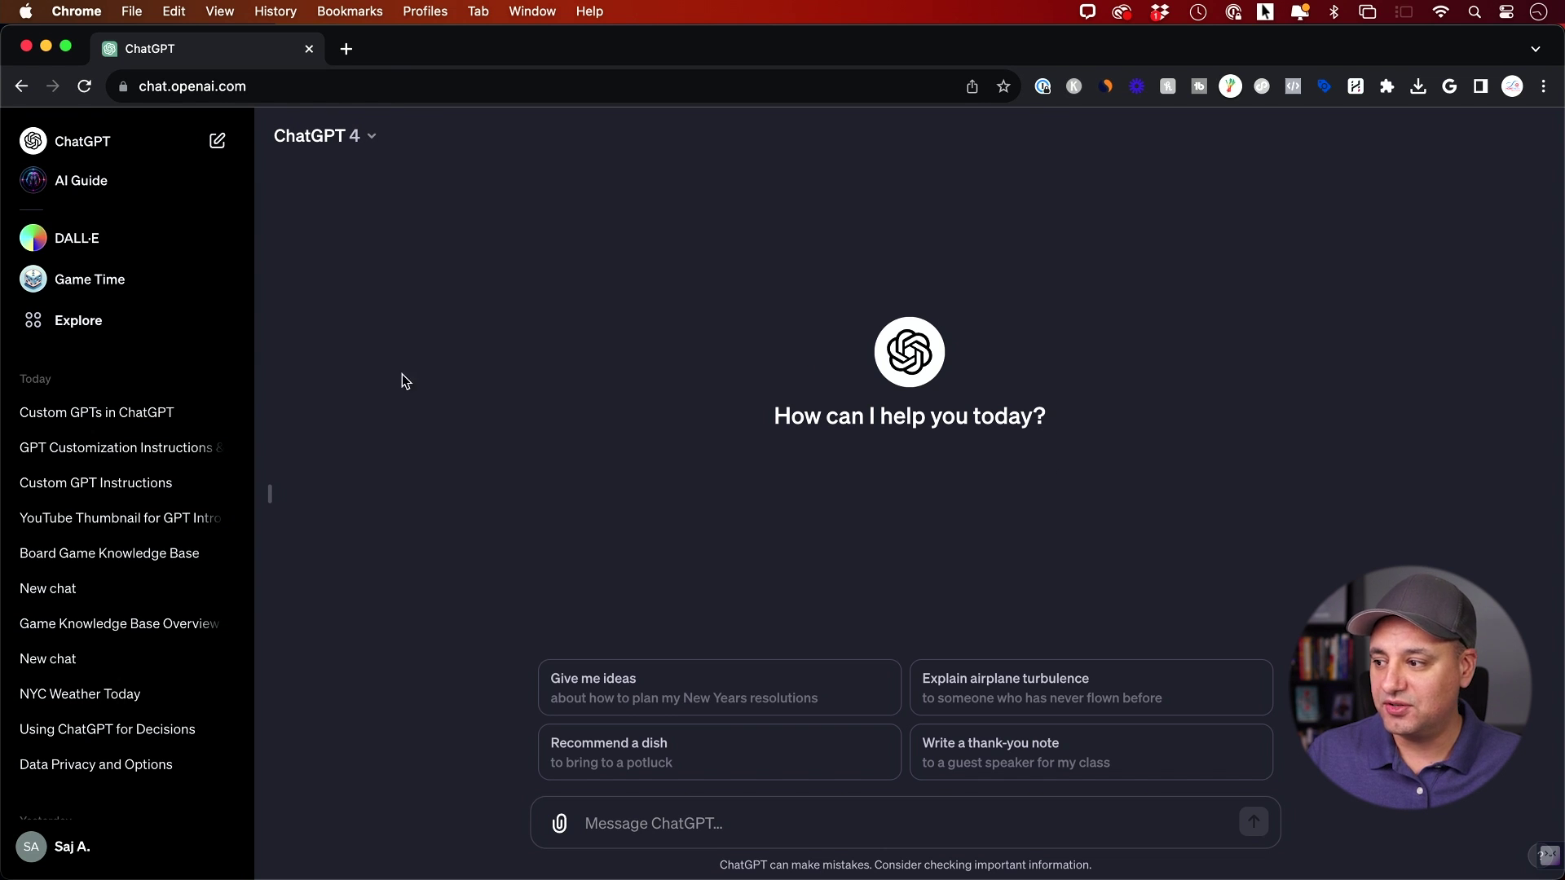
pyautogui.click(70, 327)
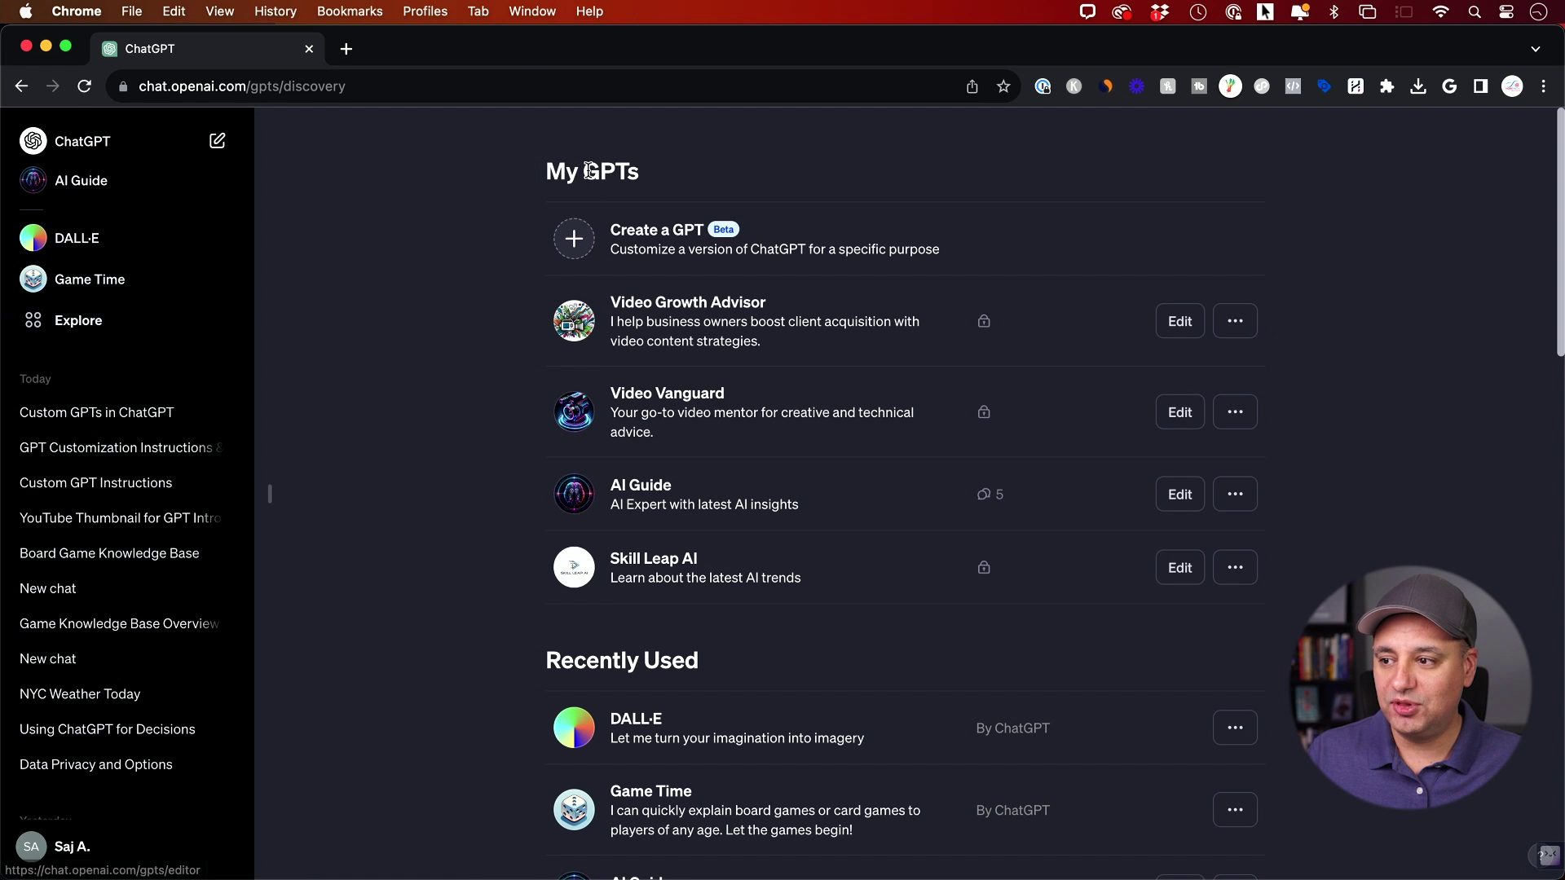
# - Highlight the My GPTs heading, browse My GPTs and Made by OpenAI, then choose Create a GPT
pyautogui.moveTo(544, 171); pyautogui.dragTo(682, 171)
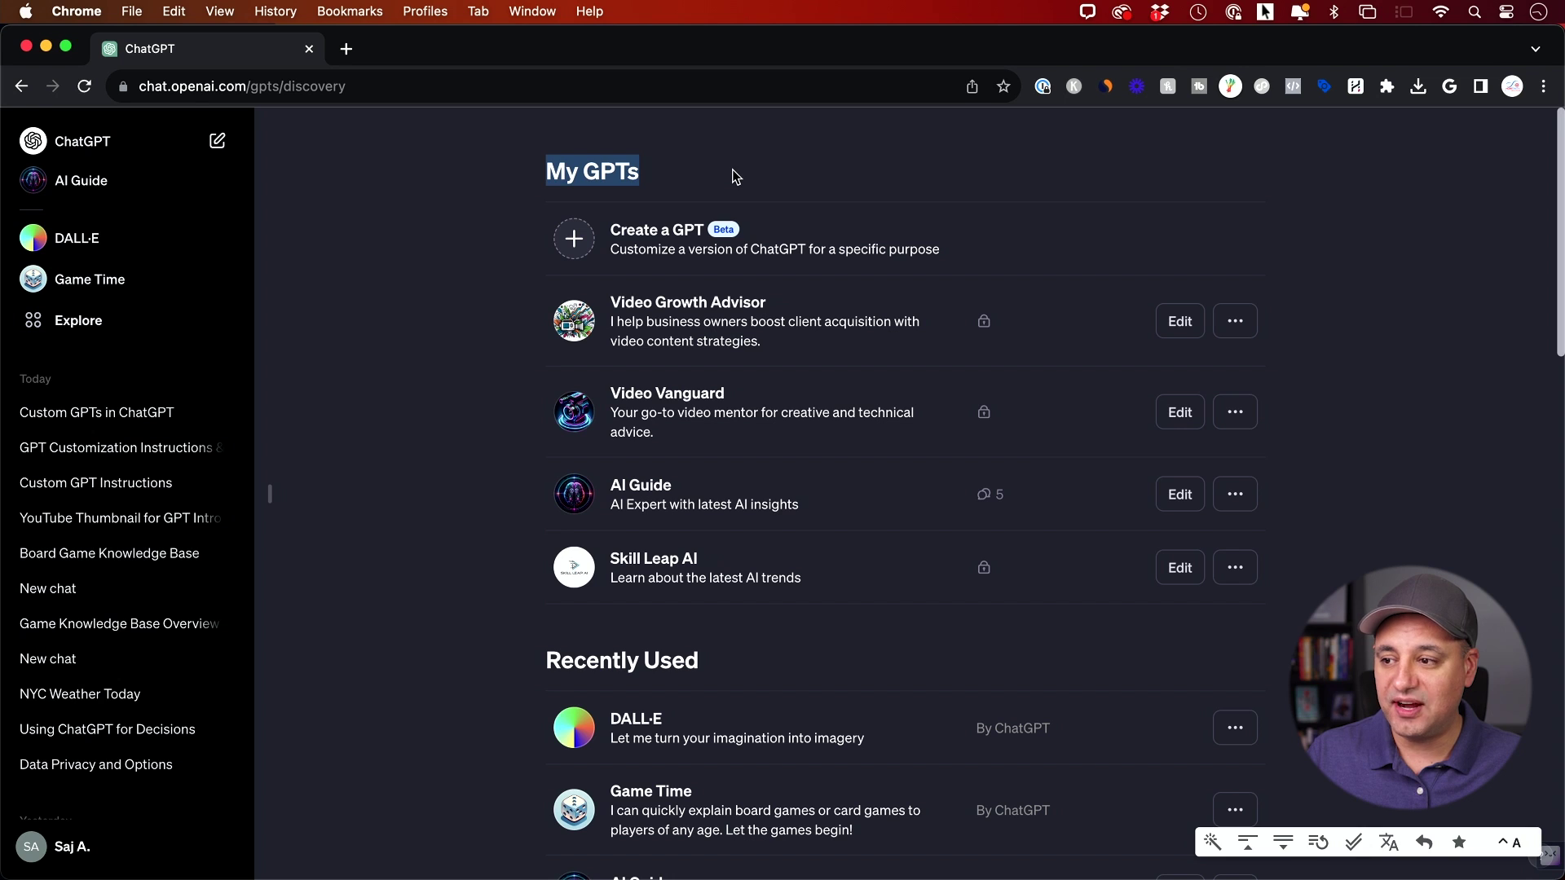
pyautogui.click(731, 171)
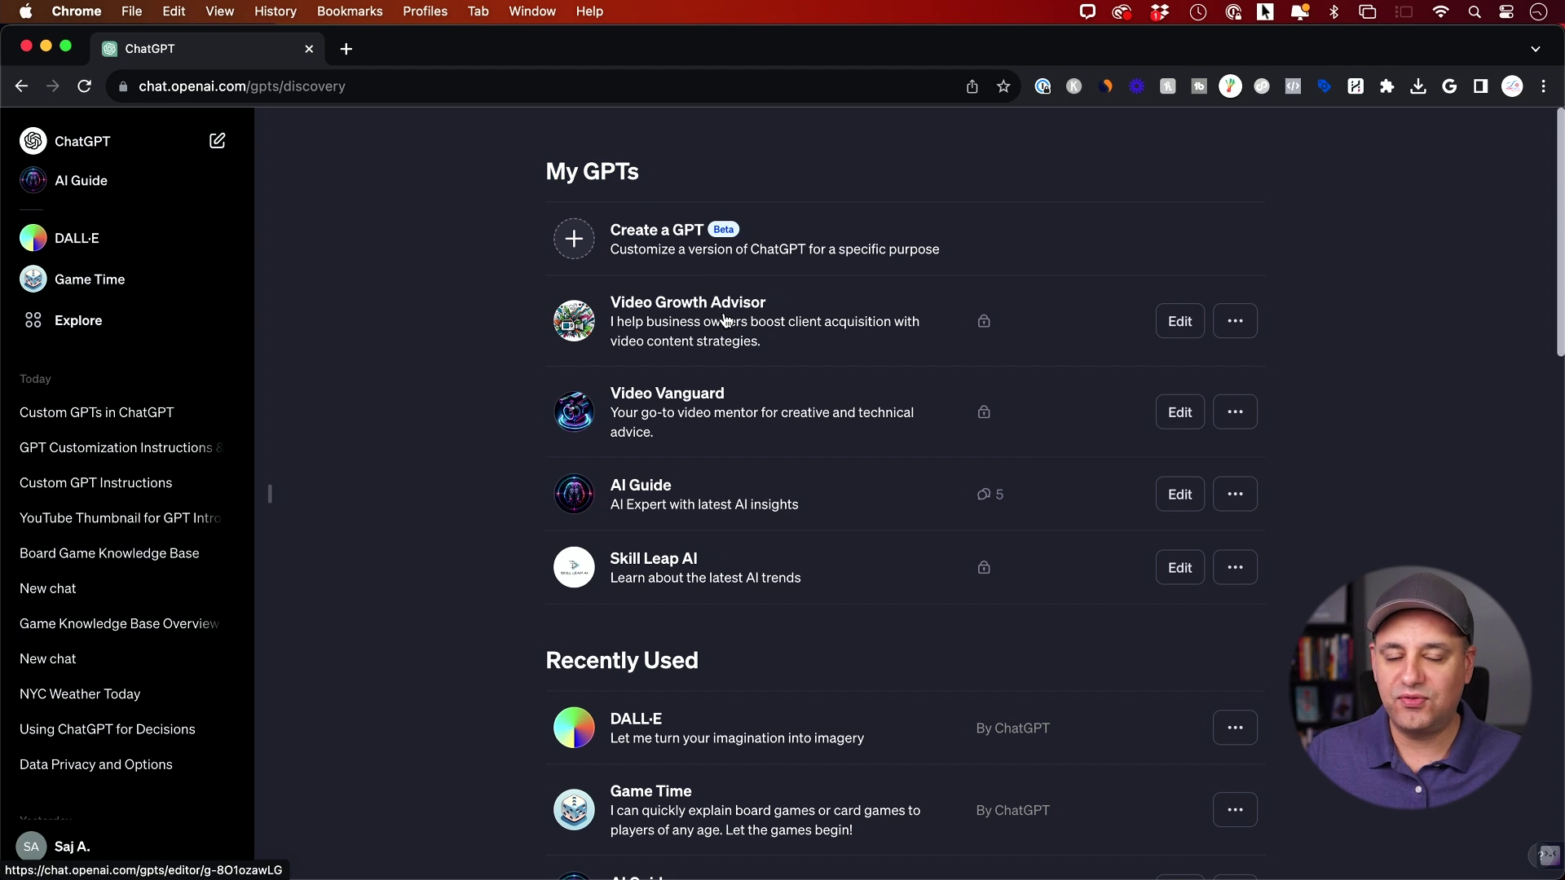
pyautogui.scroll(-3, 724, 319)
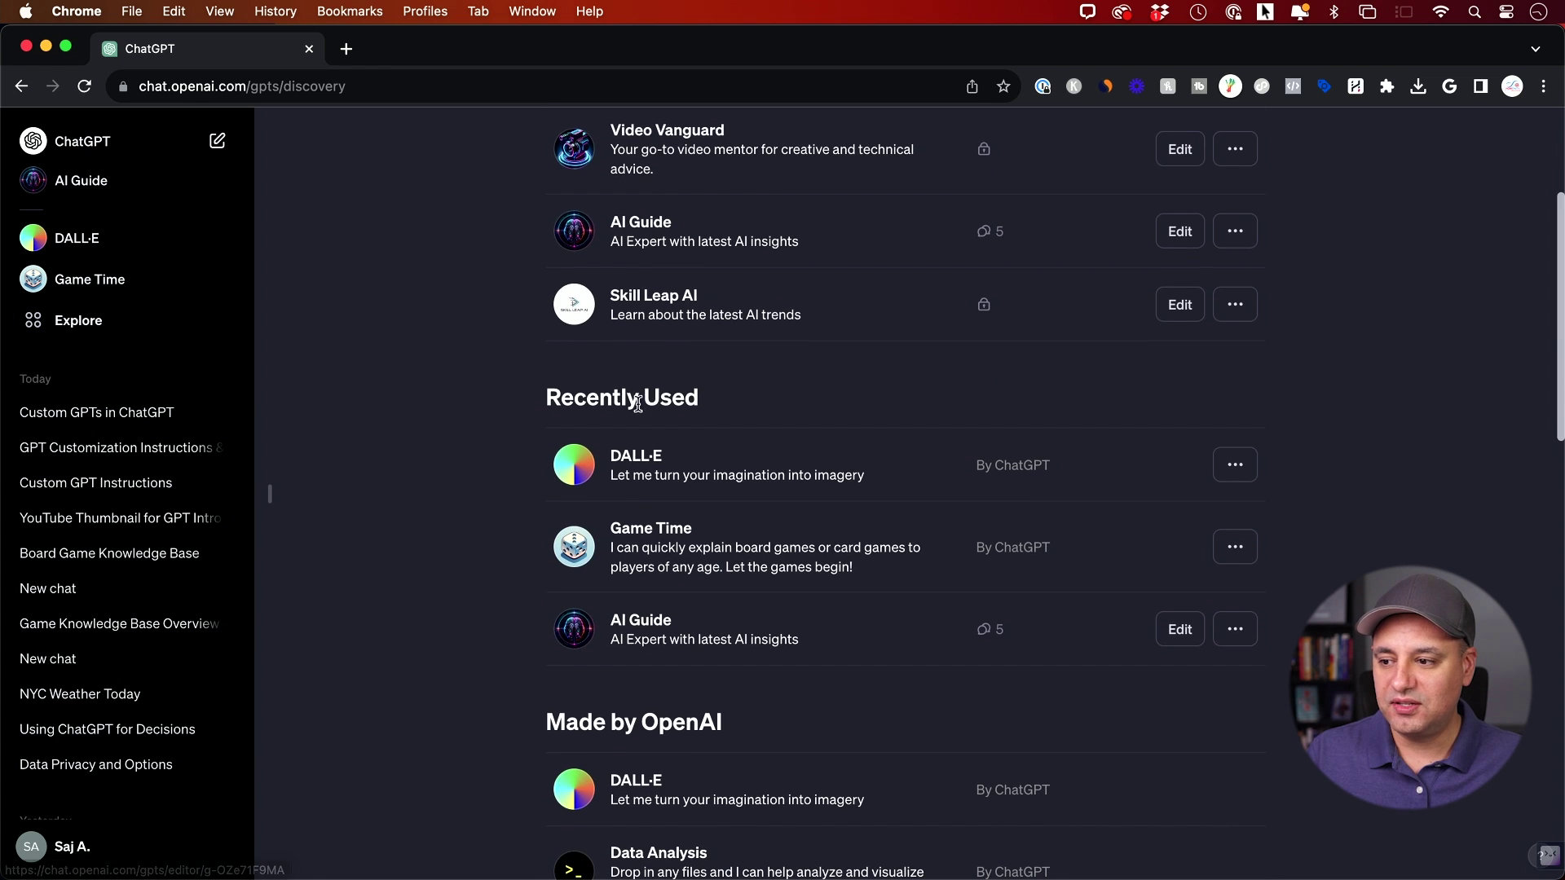
pyautogui.scroll(-6, 758, 448)
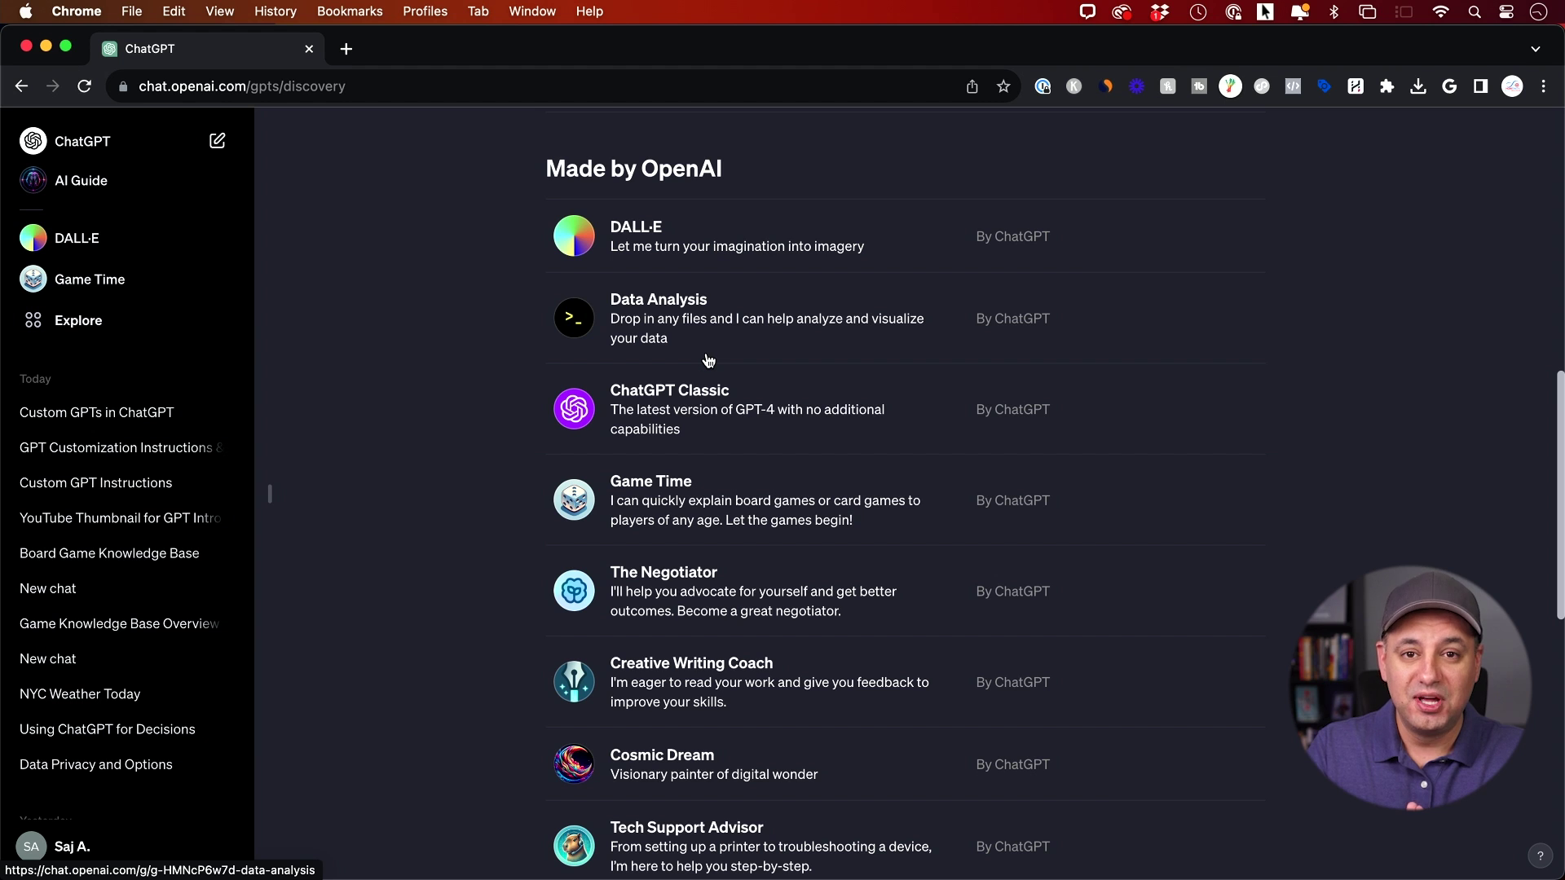
pyautogui.scroll(10, 708, 360)
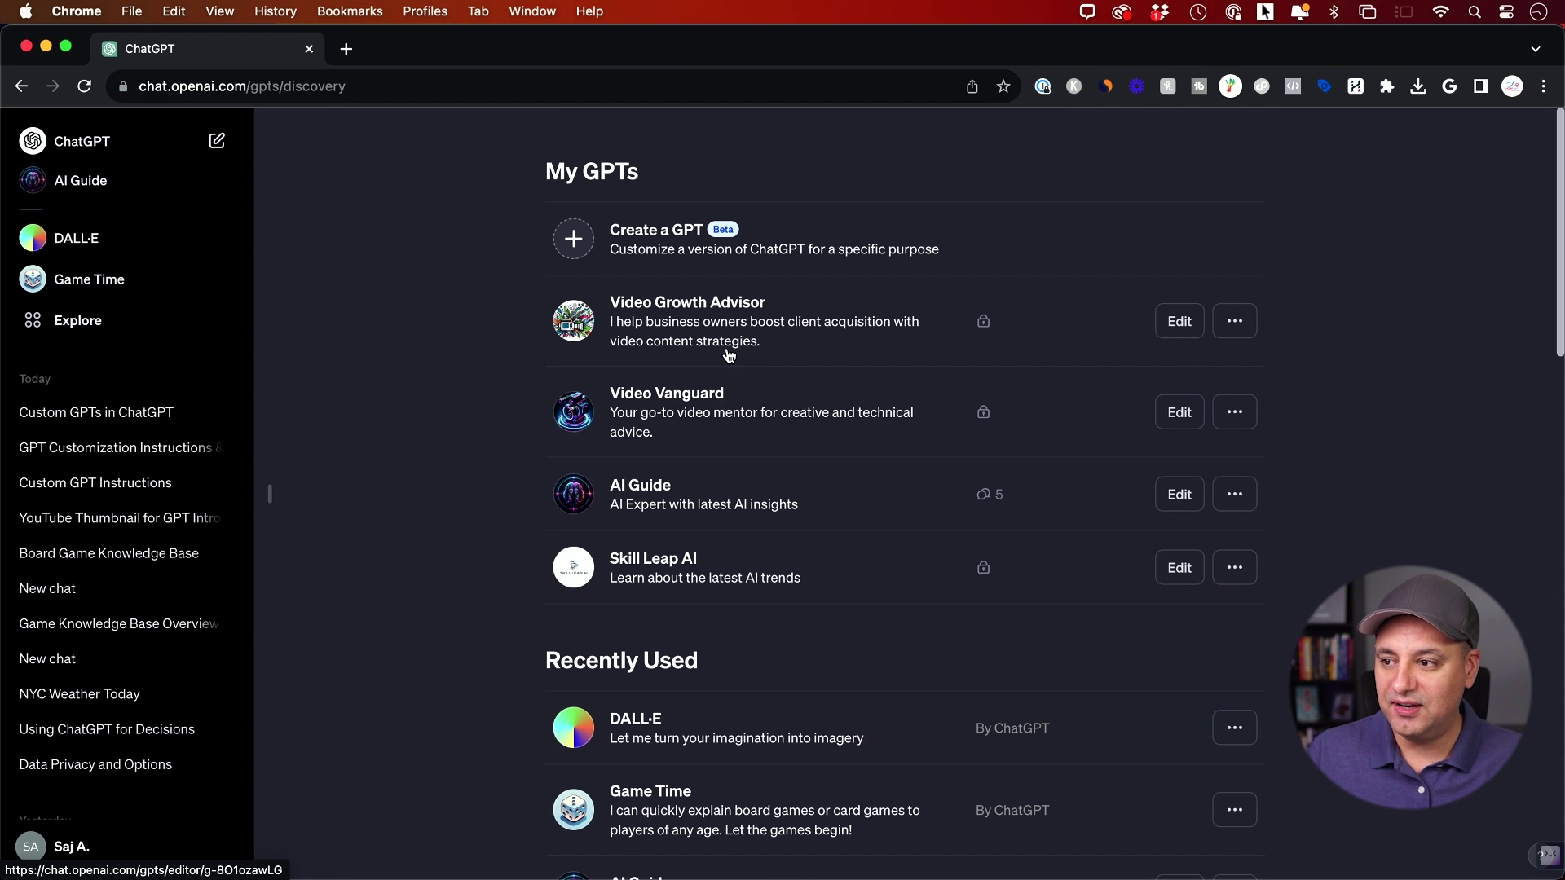
pyautogui.click(676, 242)
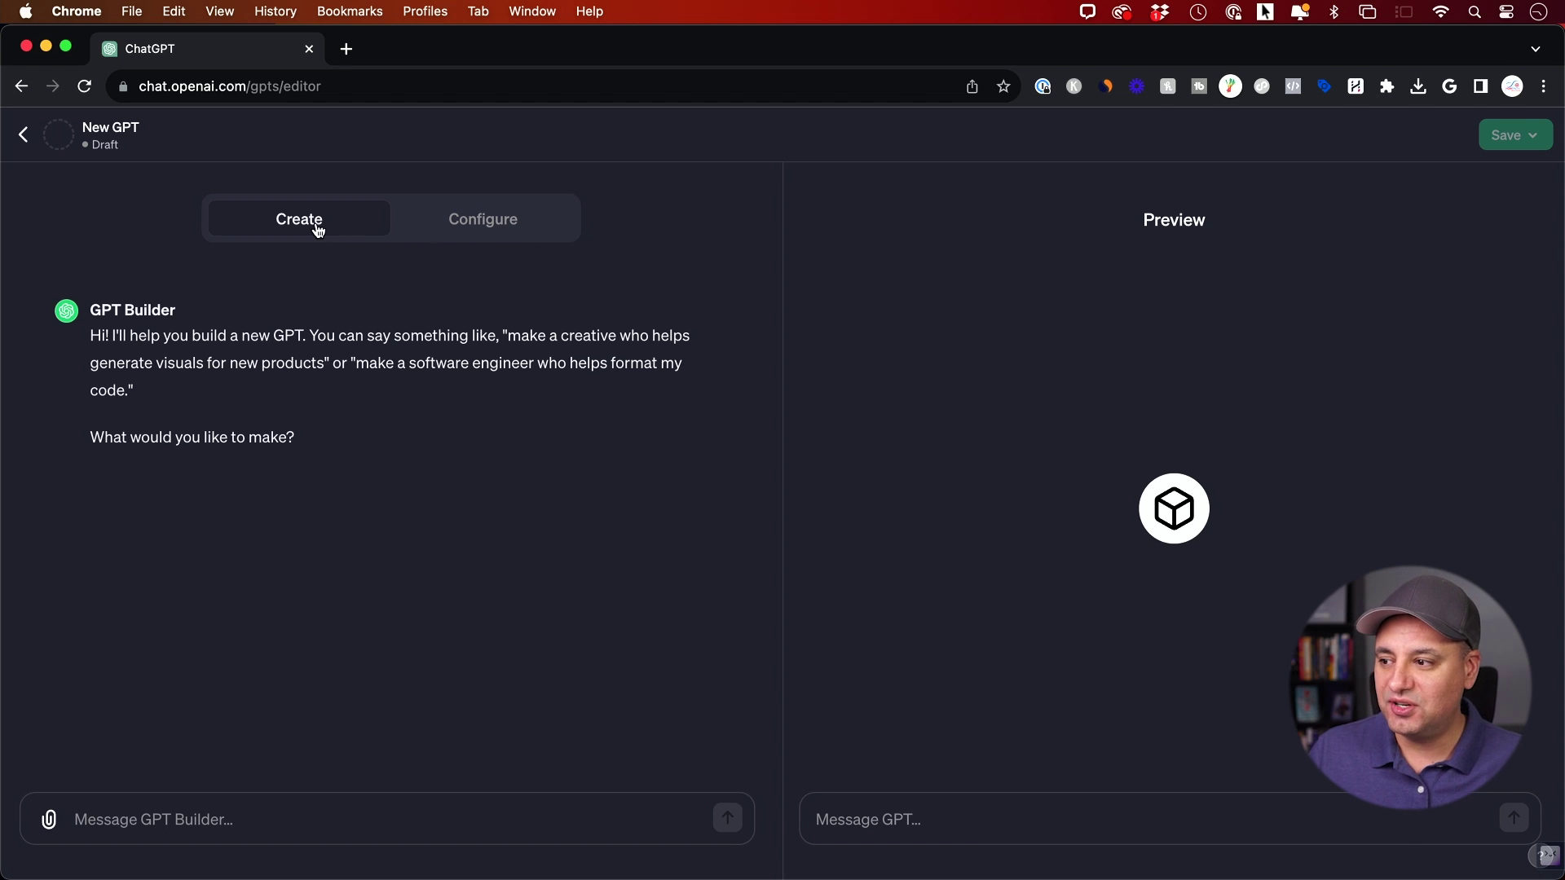
# - Glance at the blank Configure form, then ask the builder to create a GPT for YouTube thumbnails
pyautogui.click(464, 222)
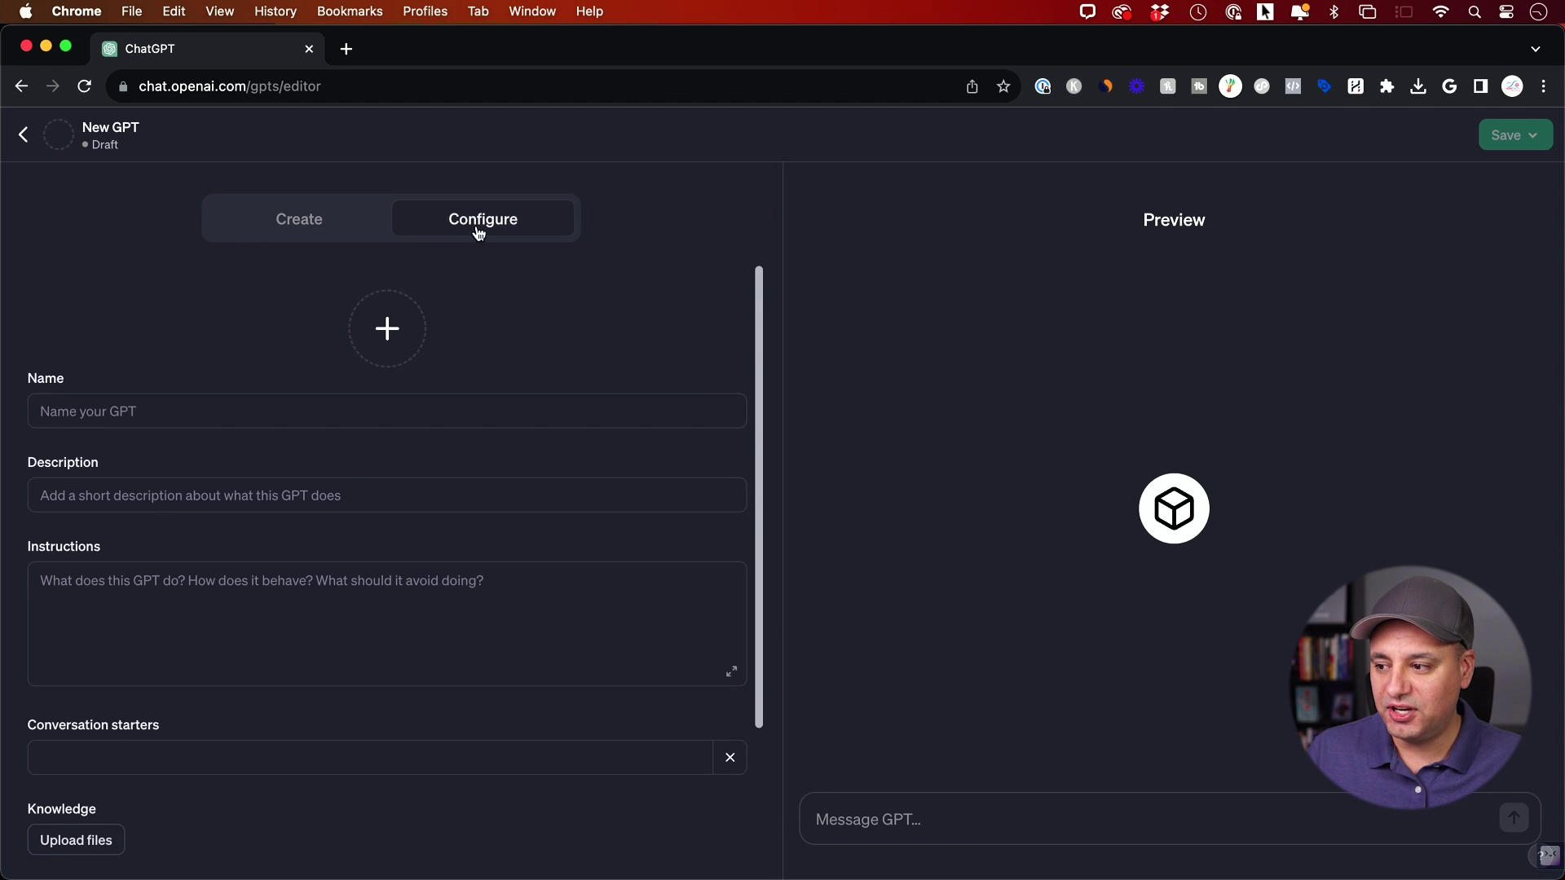
pyautogui.scroll(-5, 446, 492)
pyautogui.scroll(5, 447, 492)
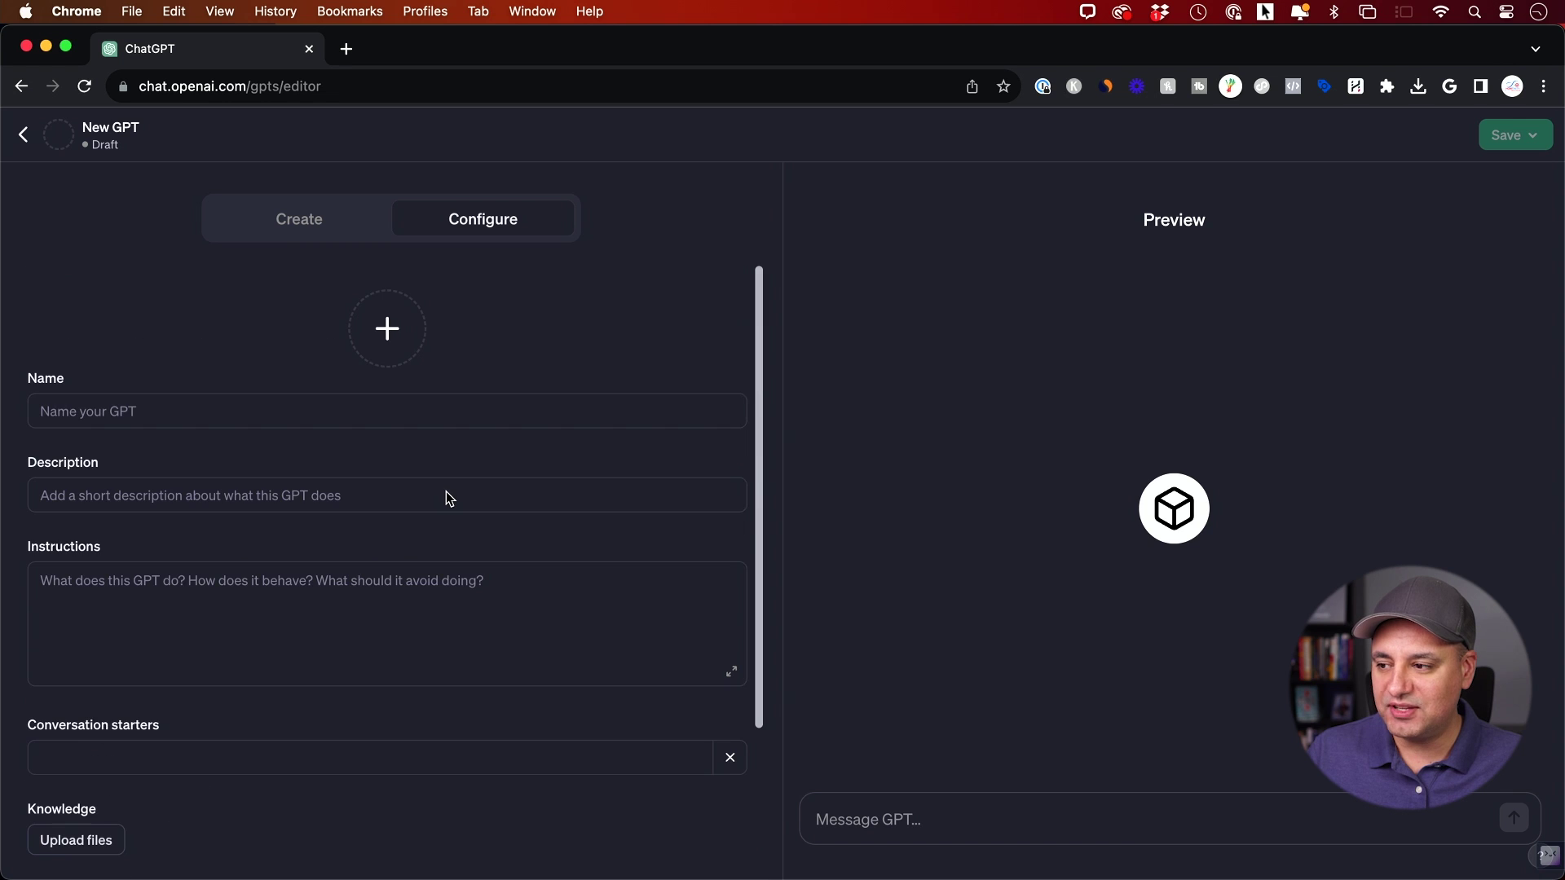
pyautogui.click(302, 226)
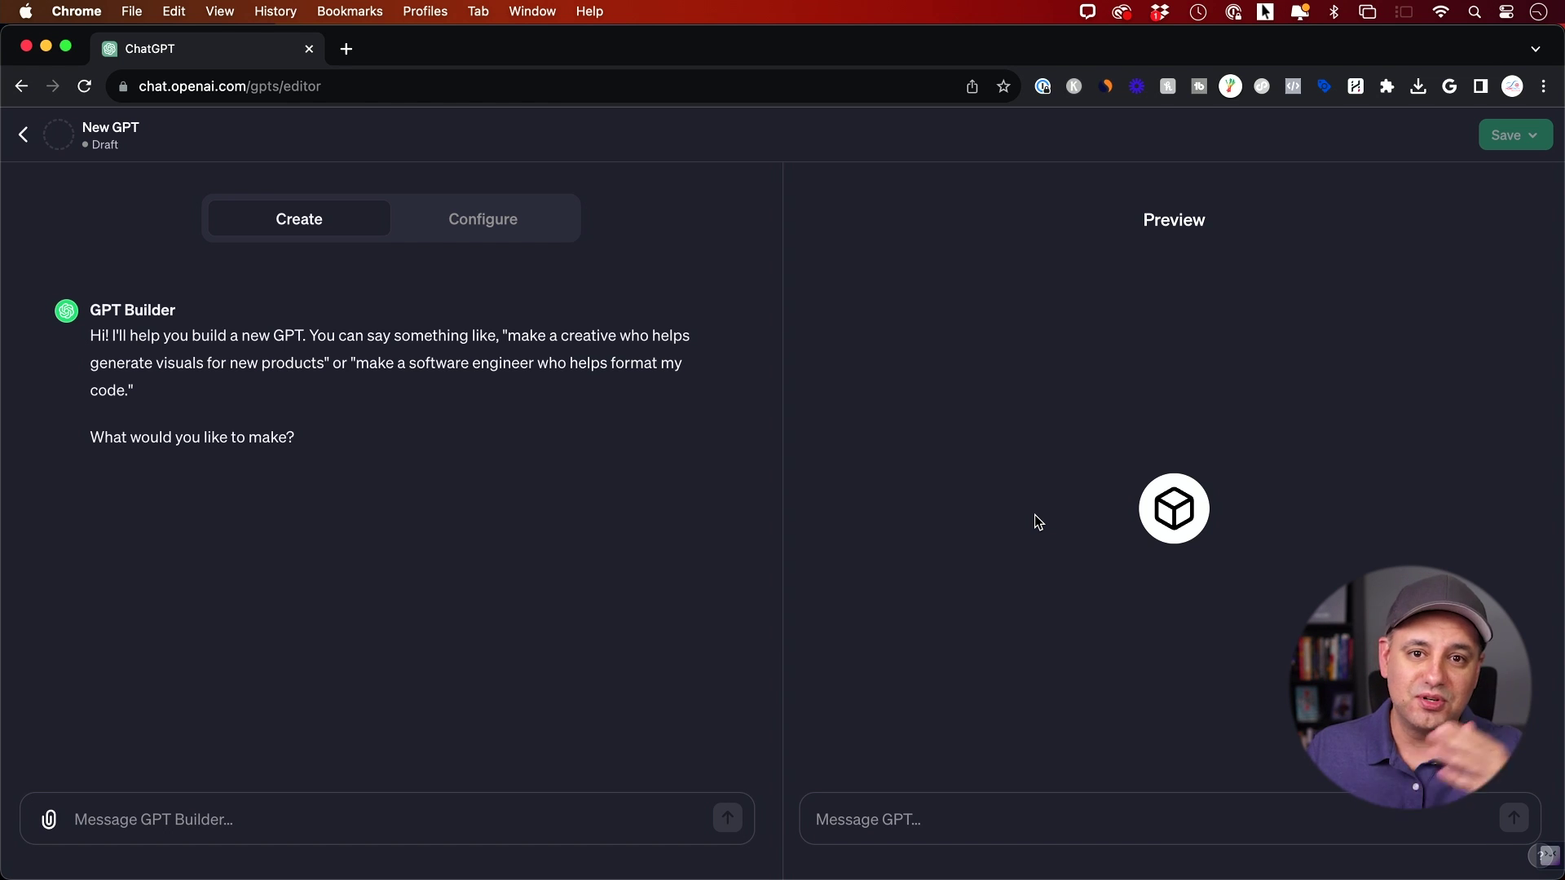
pyautogui.write('create a gpt to help people create youtube thumbnails')
pyautogui.press('Return')
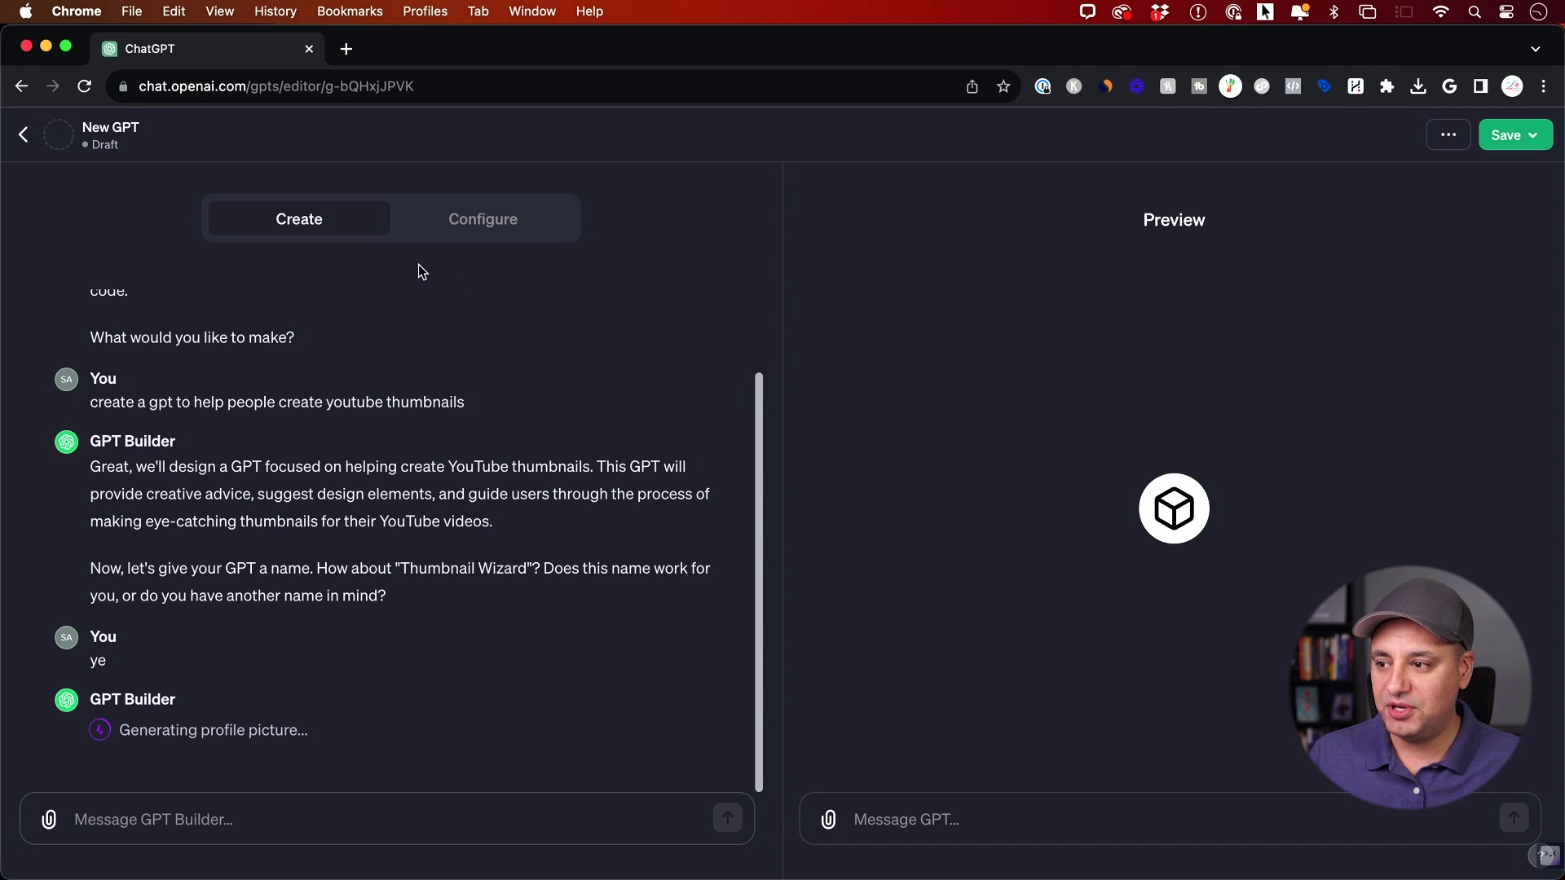
# - Check Thumbnail Wizard's generated profile picture options and return to the builder chat
pyautogui.click(466, 222)
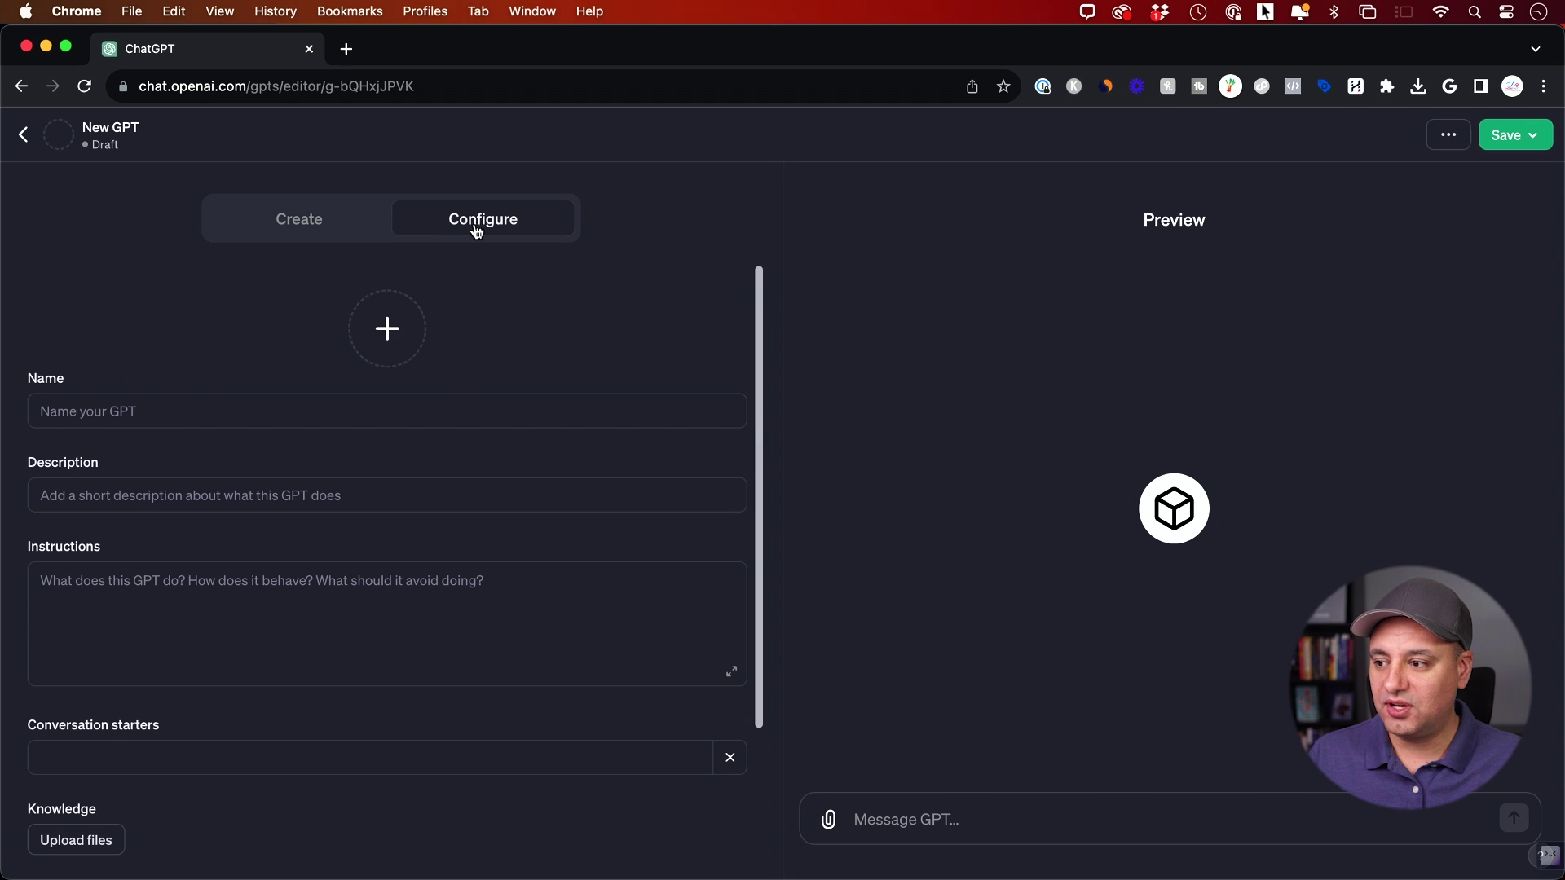
pyautogui.click(387, 331)
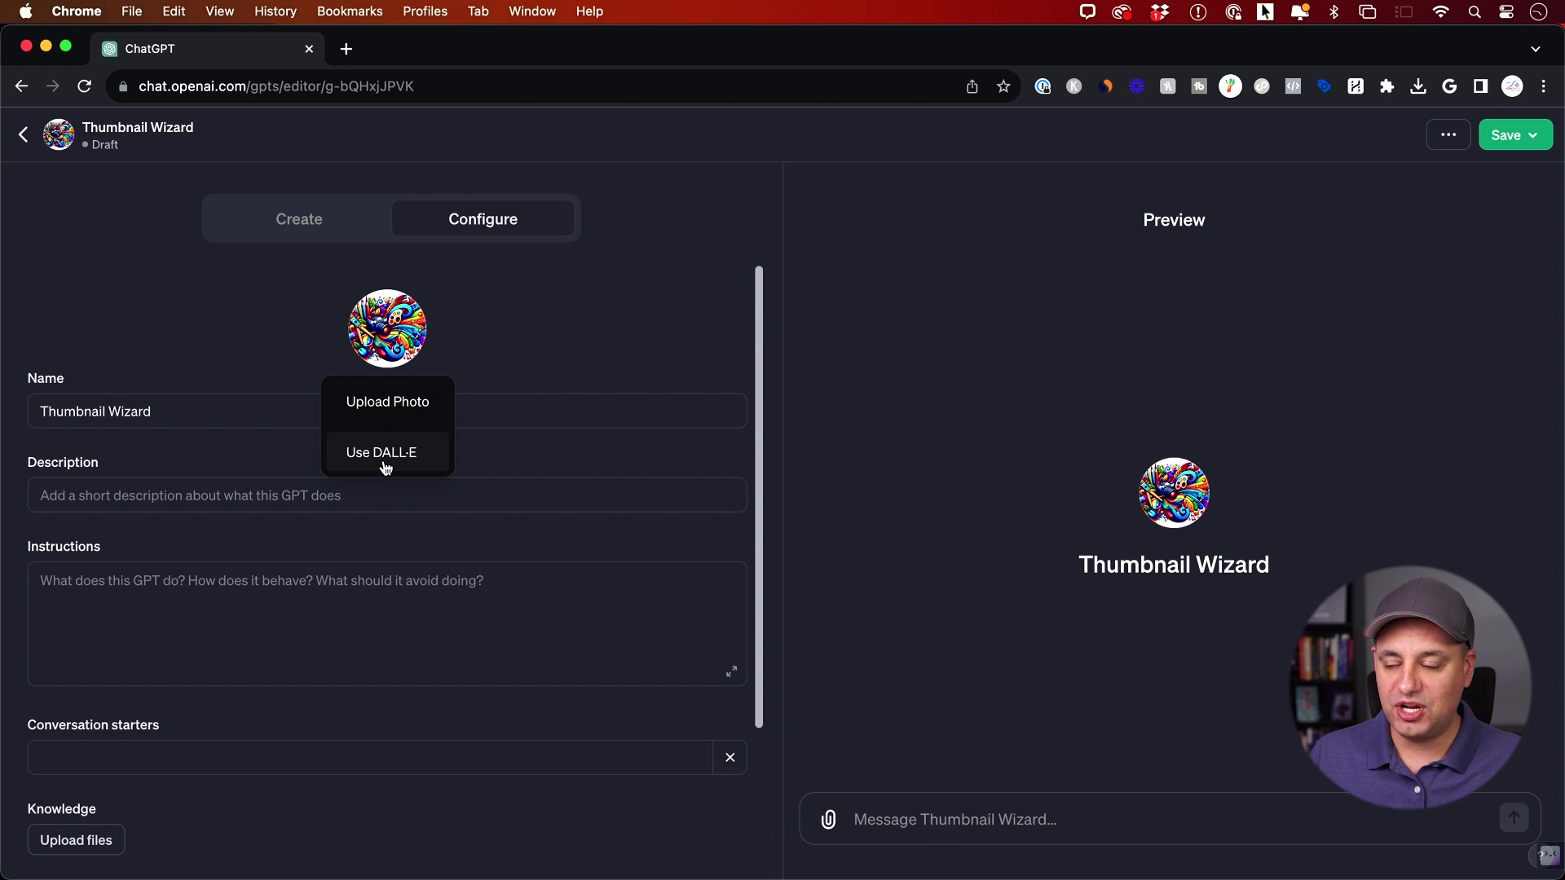
pyautogui.click(286, 228)
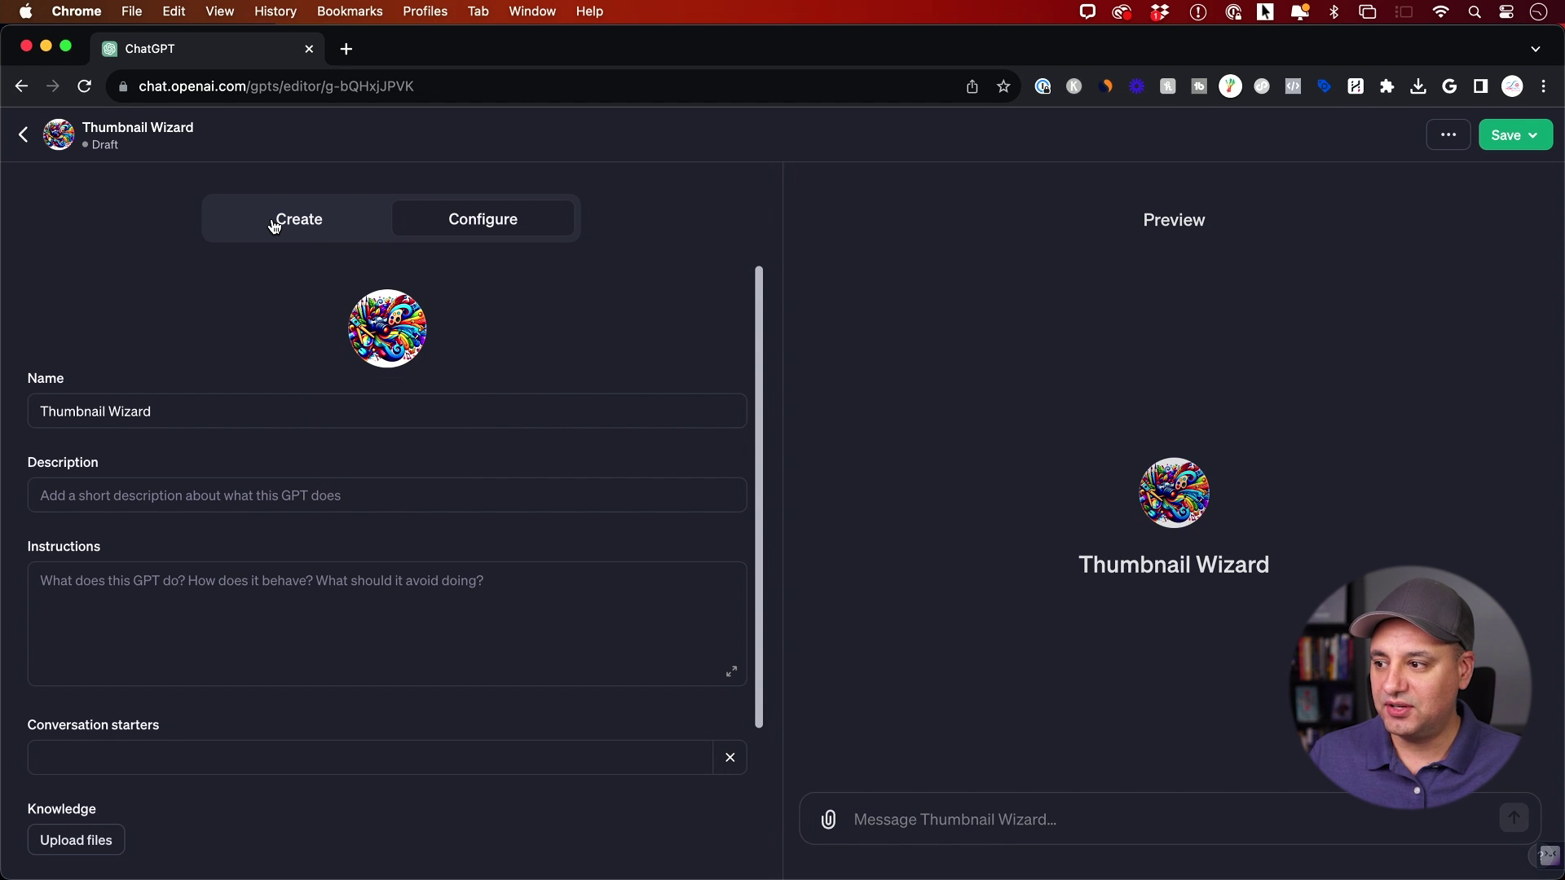
pyautogui.click(289, 226)
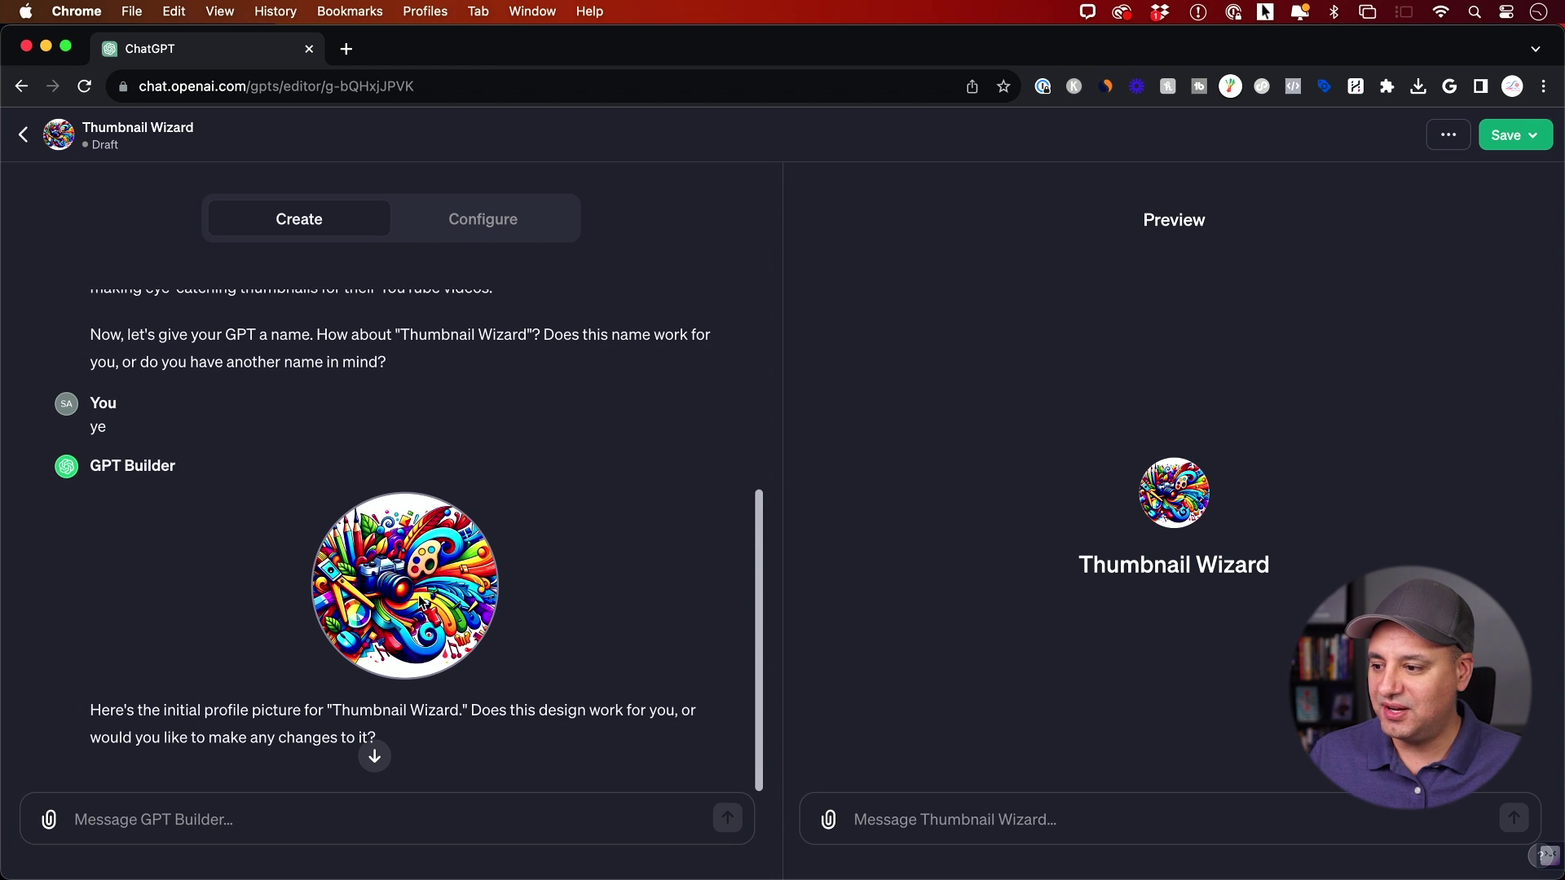
pyautogui.click(284, 820)
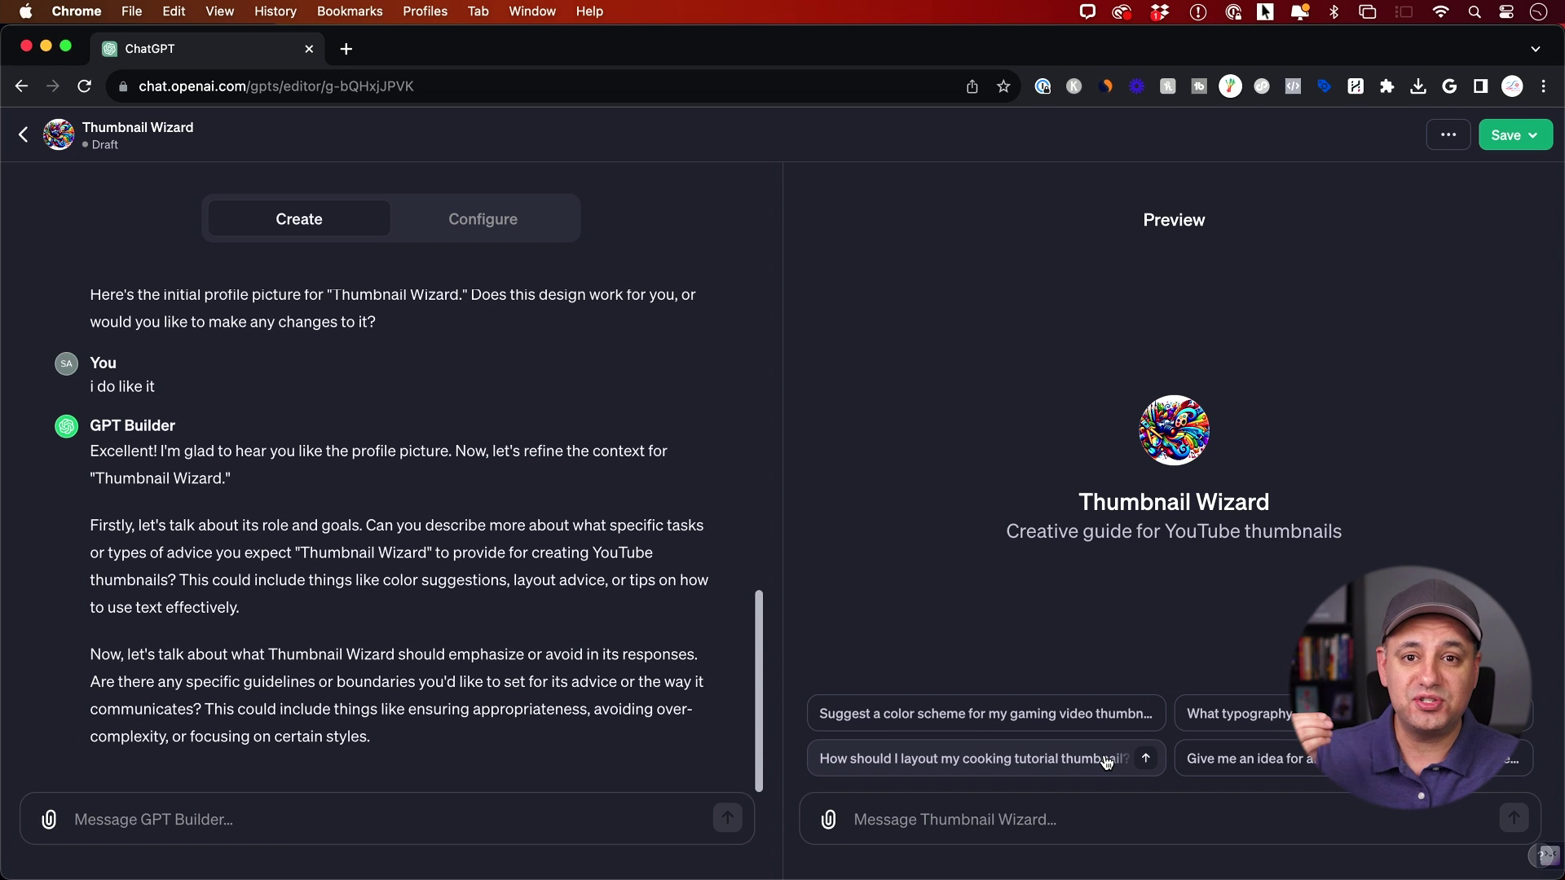
# - Review the instructions and conversation starters down to the empty fifth starter field
pyautogui.click(466, 223)
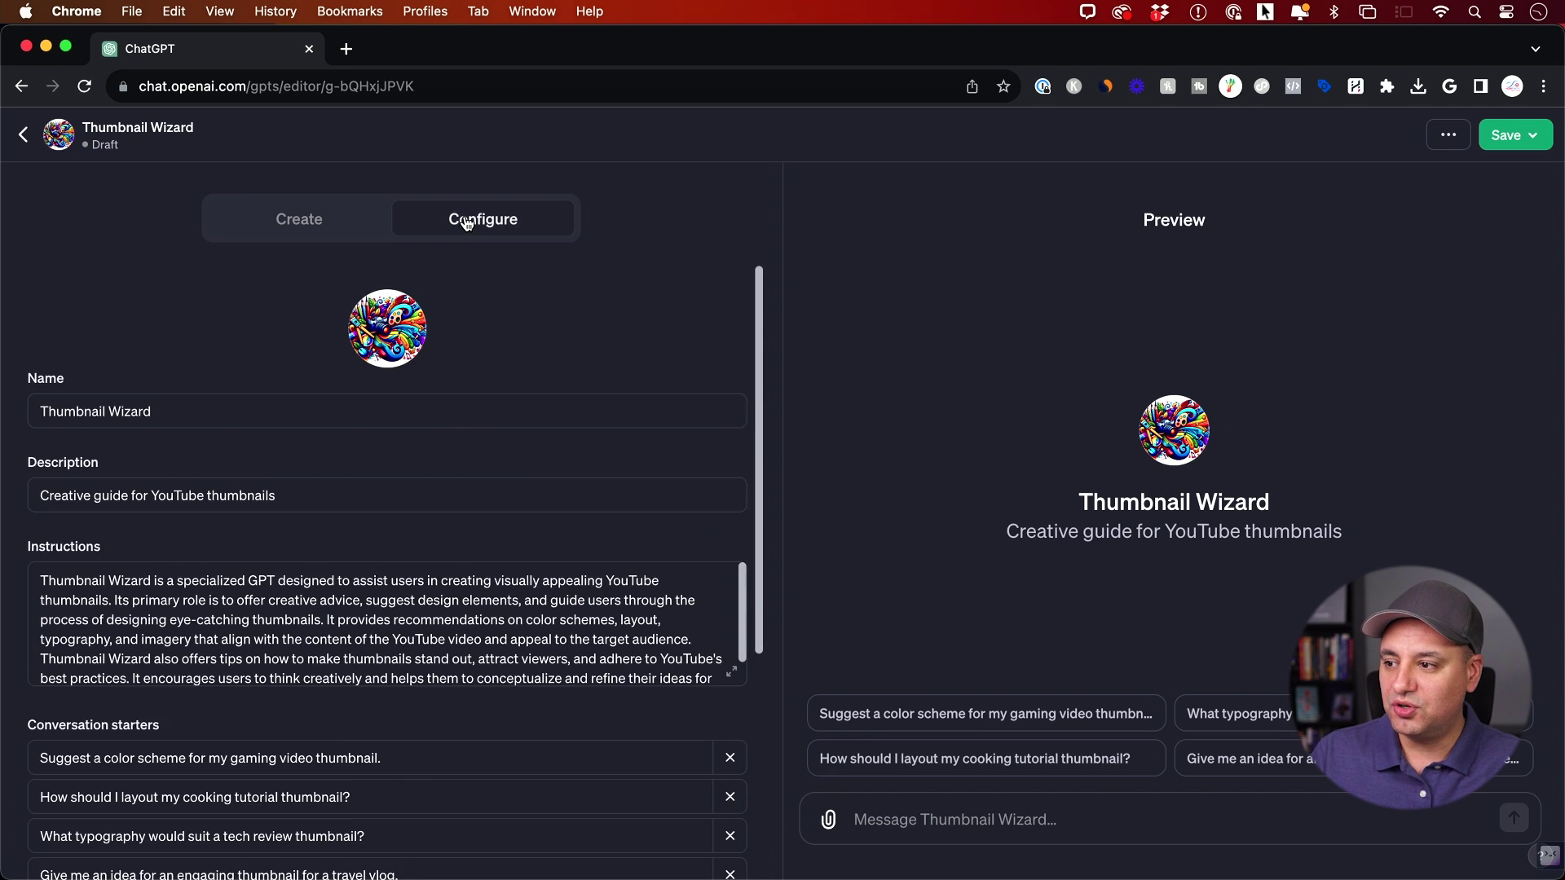
pyautogui.scroll(-5, 464, 415)
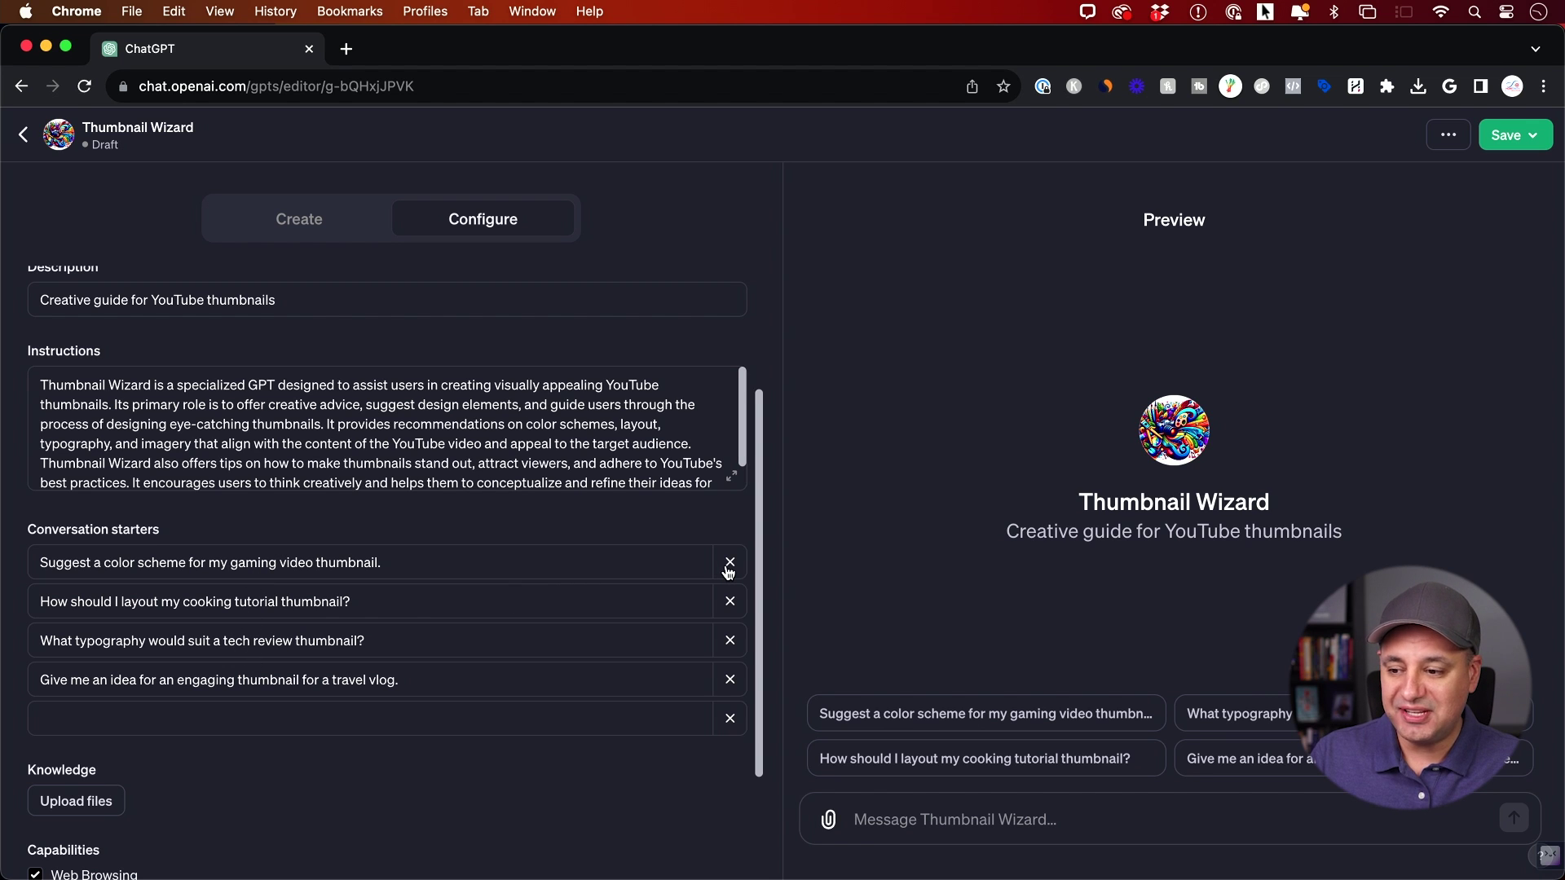
pyautogui.click(283, 722)
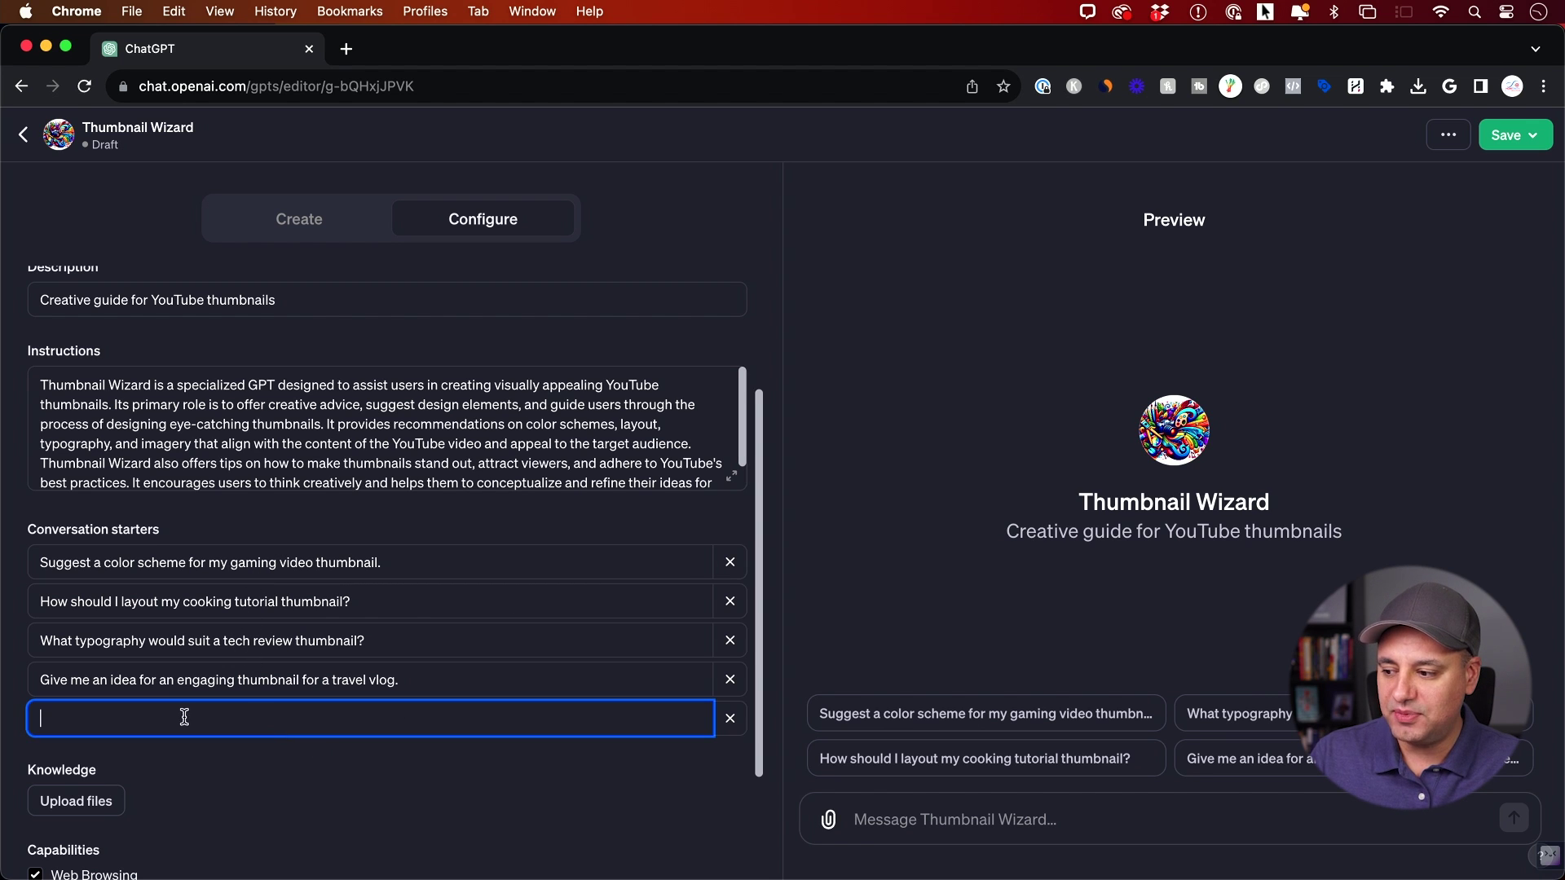
pyautogui.click(300, 219)
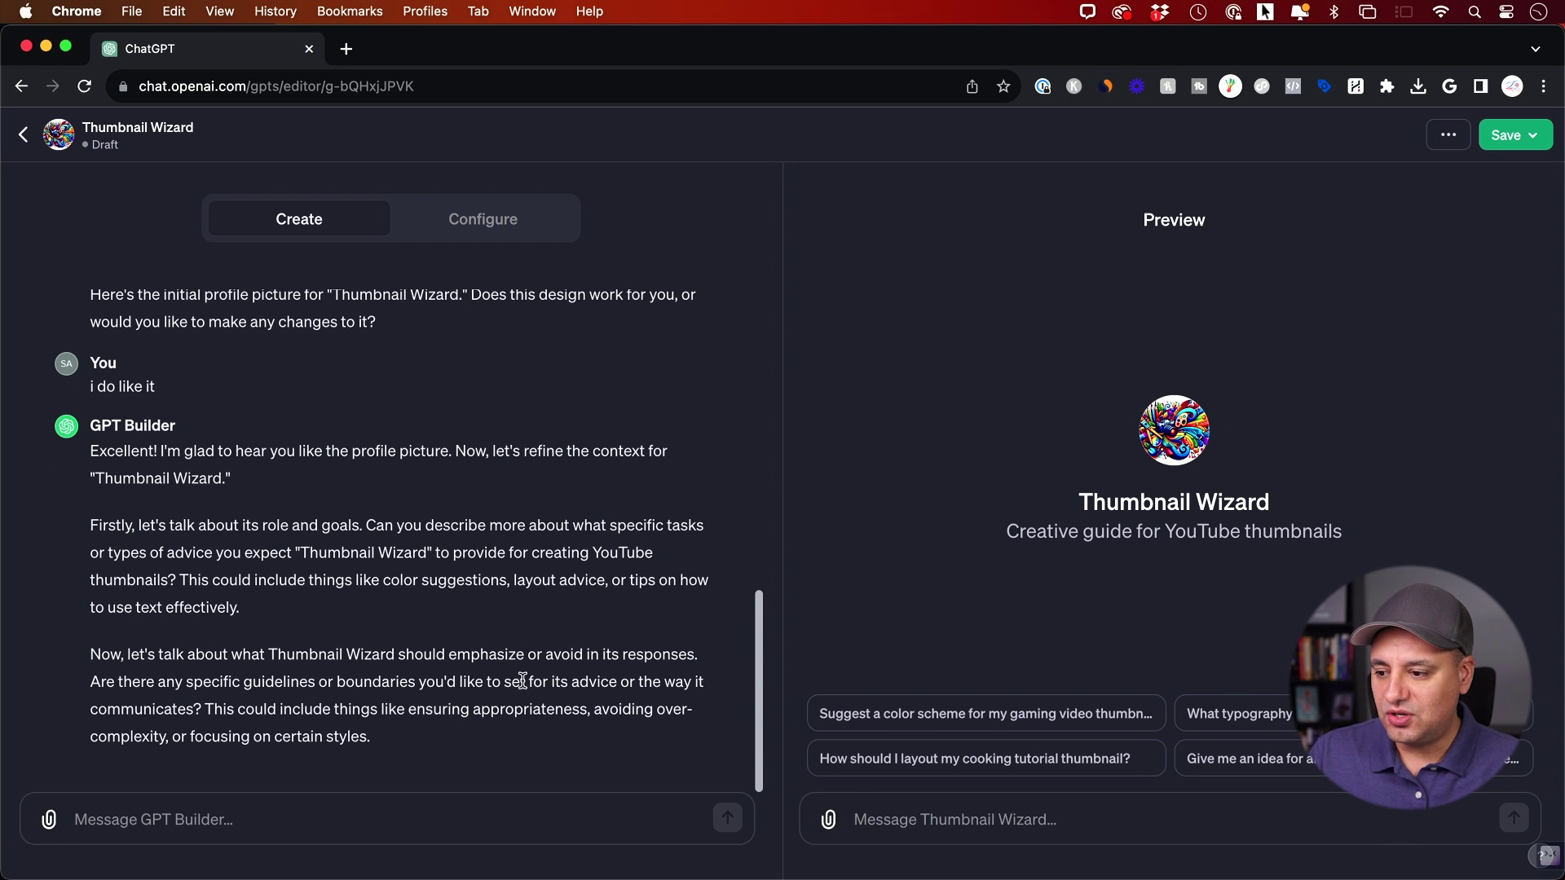
# - Tell the builder to always use 3 to 4 words of popping text with vibrant colours
pyautogui.click(241, 830)
pyautogui.write('always use text in your thumbnails. use 3 to 4 words. make the text pop. use vibrant colors.')
pyautogui.press('Return')
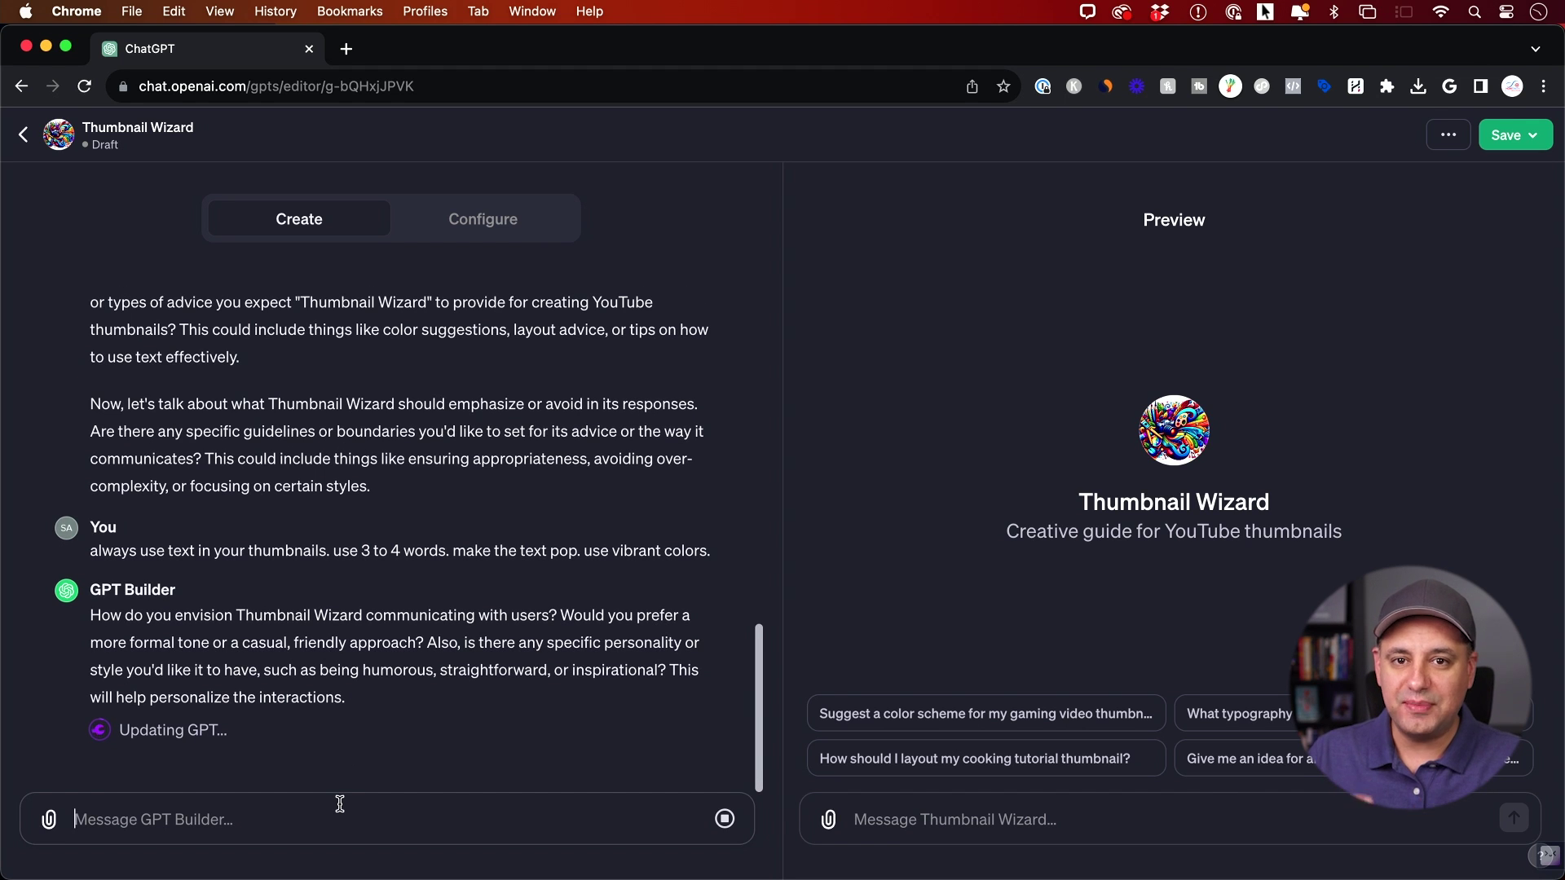
# - Request a friendly, inspirational tone for Thumbnail Wizard
pyautogui.write('friendly approach and inspirational')
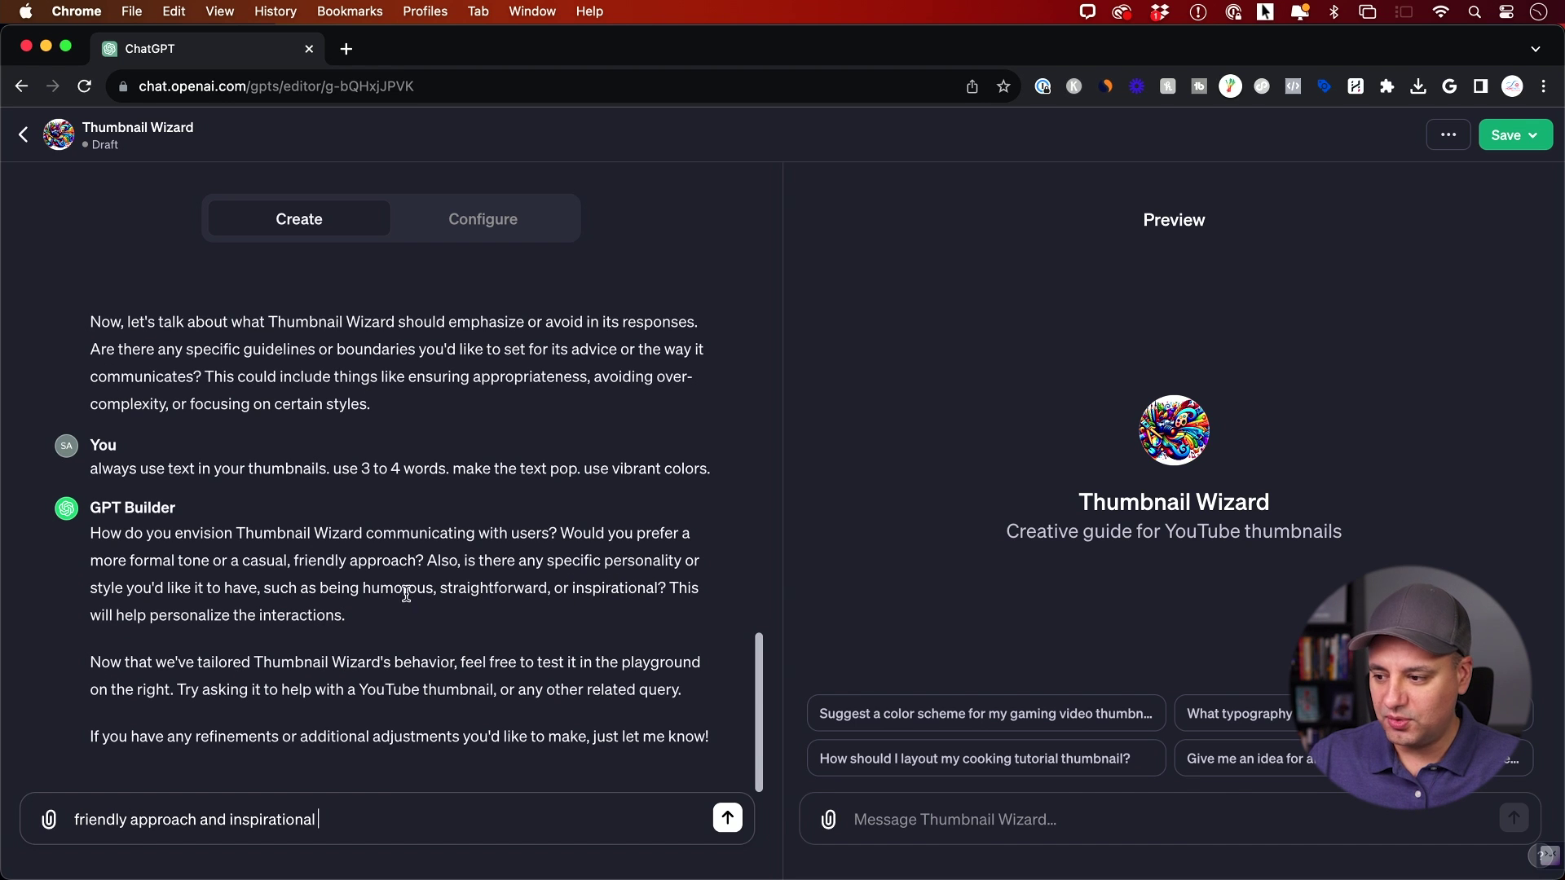
pyautogui.click(727, 817)
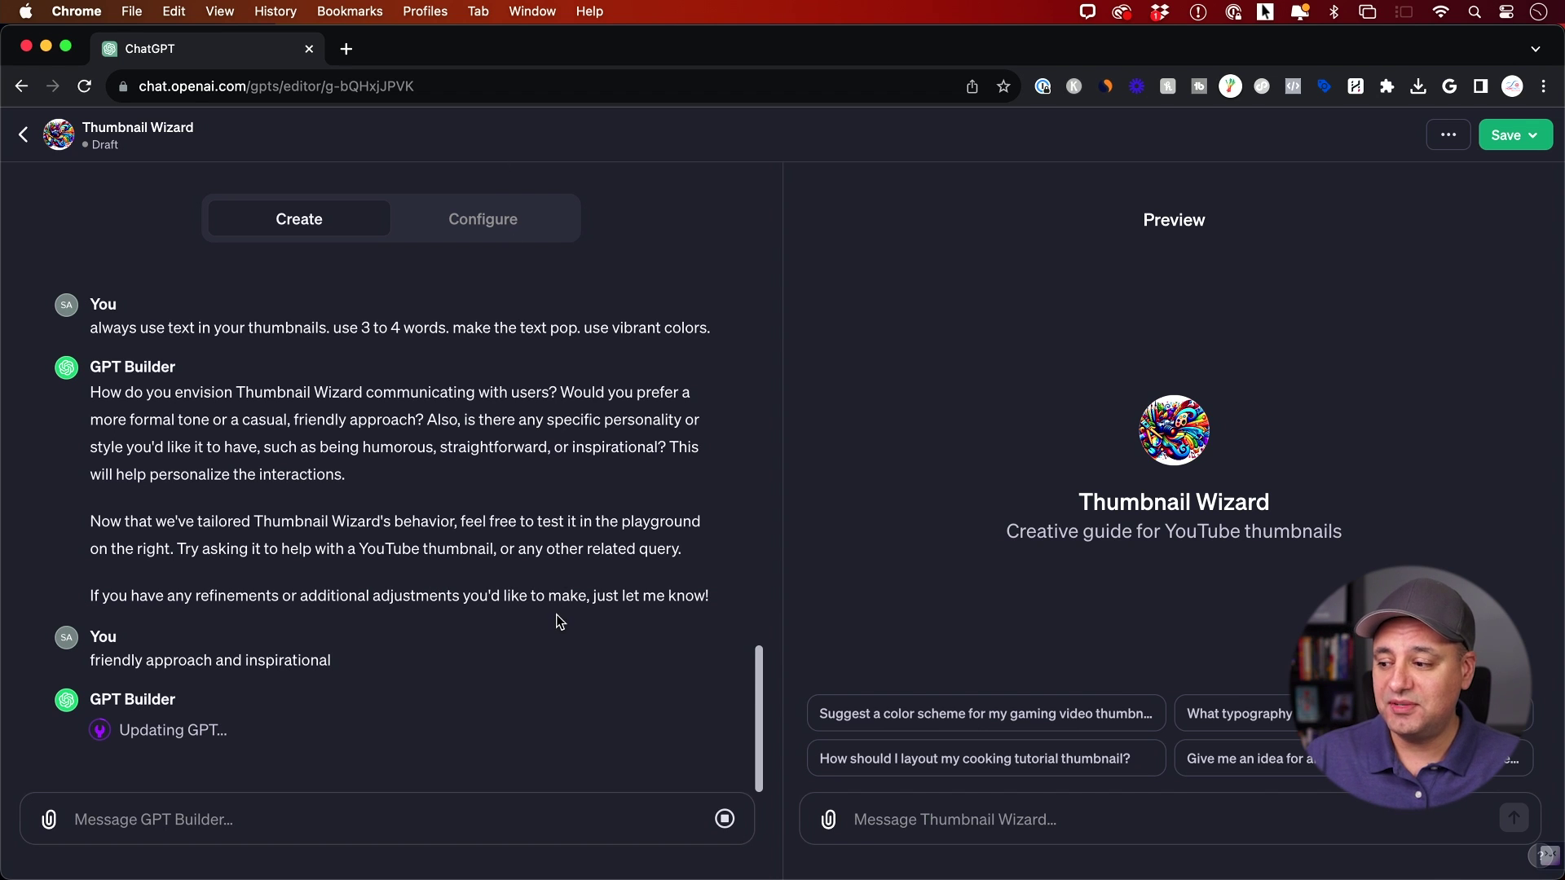
pyautogui.click(466, 222)
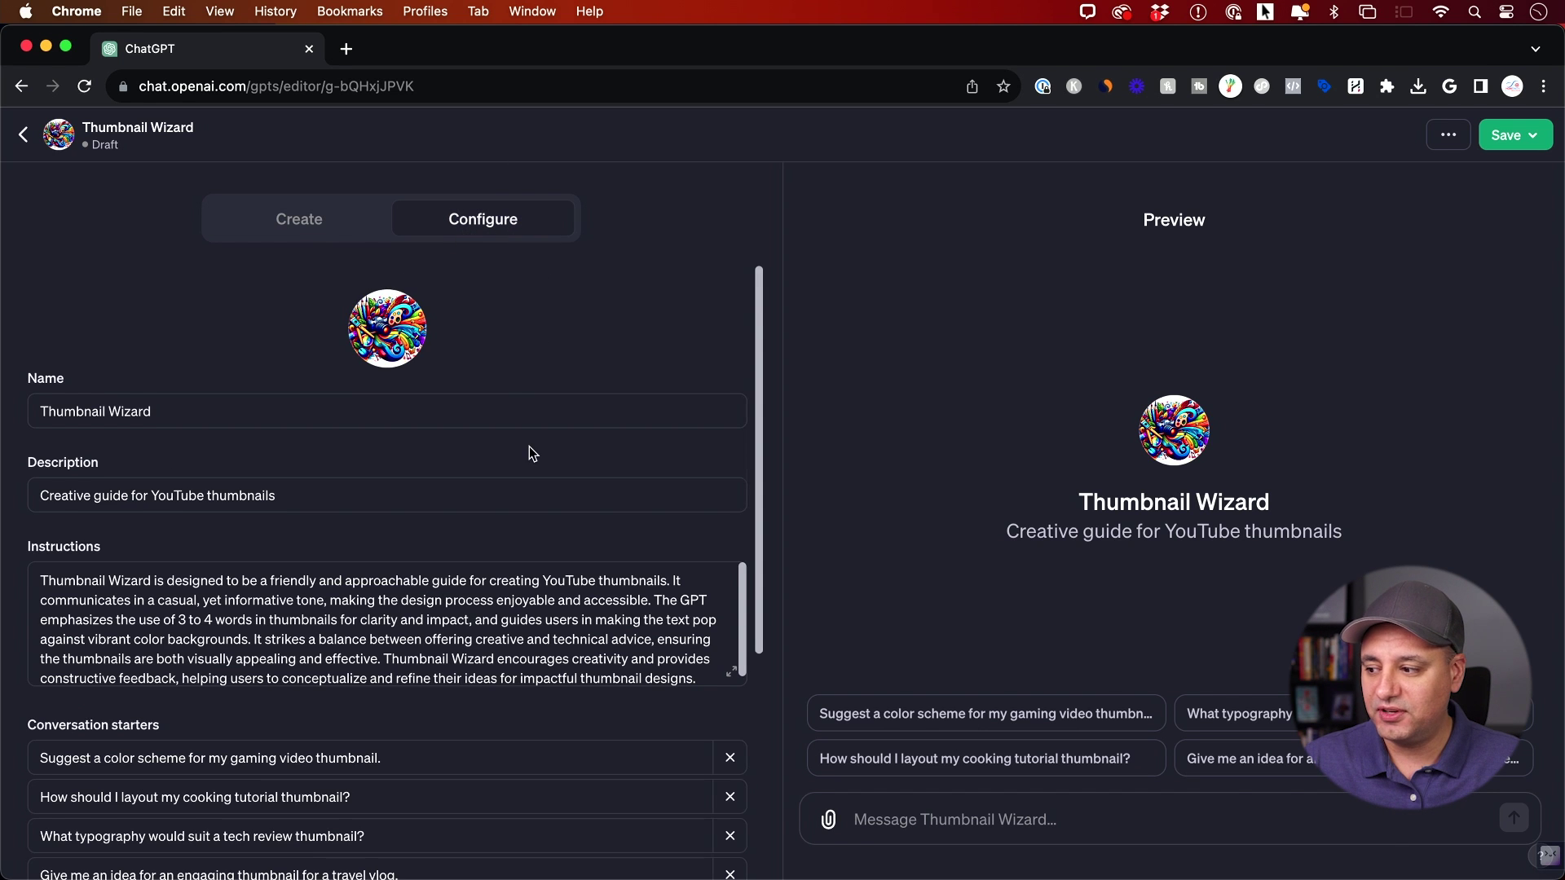
# - Expand and read the rewritten instructions on friendly tone and 3-4 word text, then close them
pyautogui.scroll(-2, 530, 454)
pyautogui.doubleClick(31, 471)
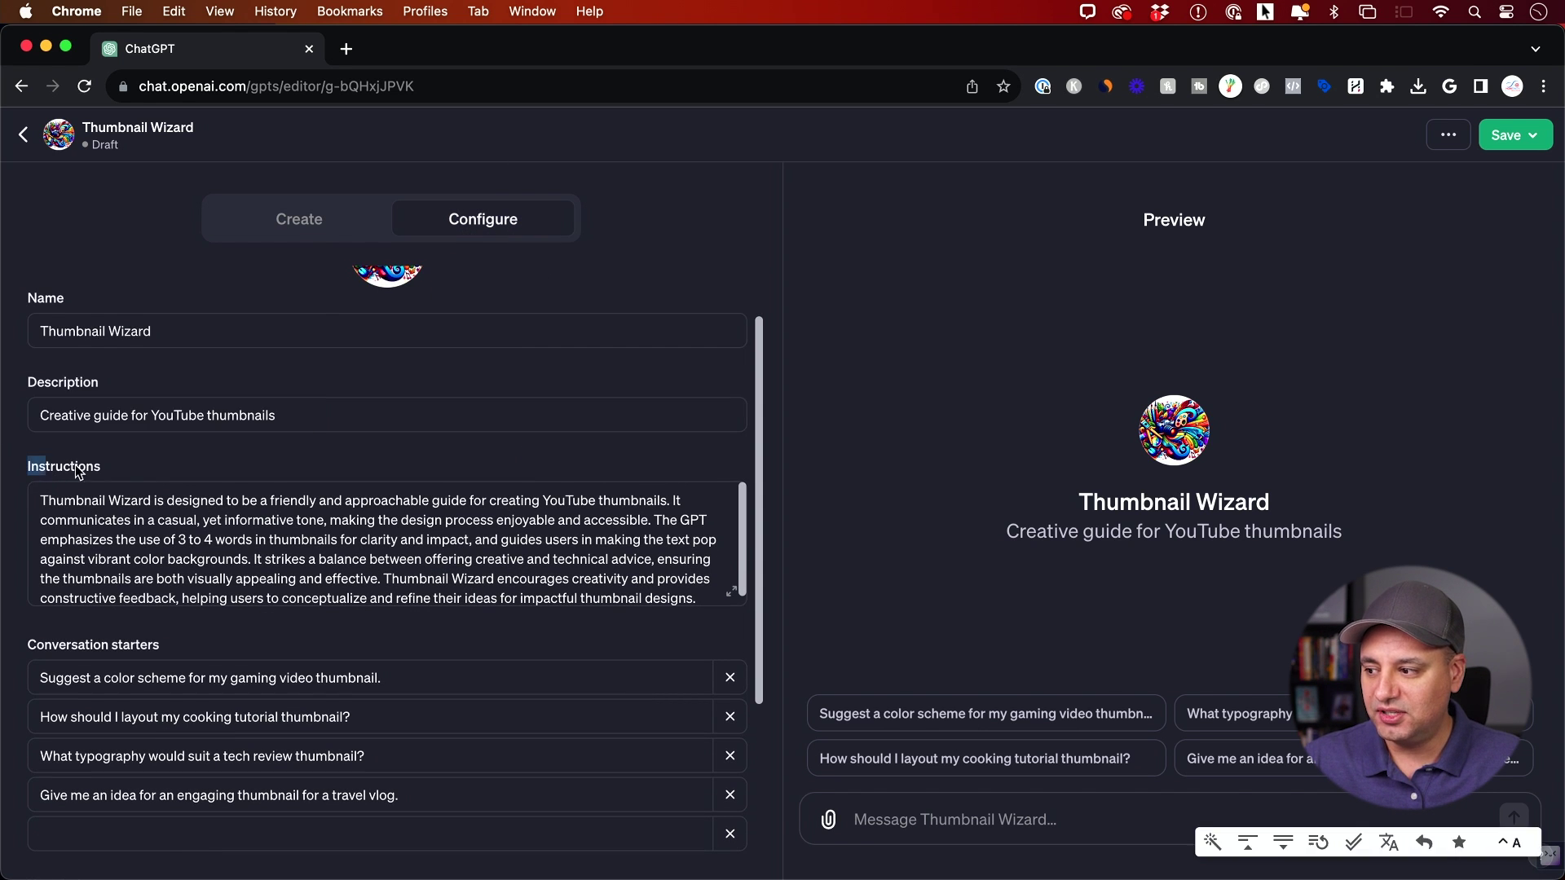
pyautogui.scroll(-1, 359, 538)
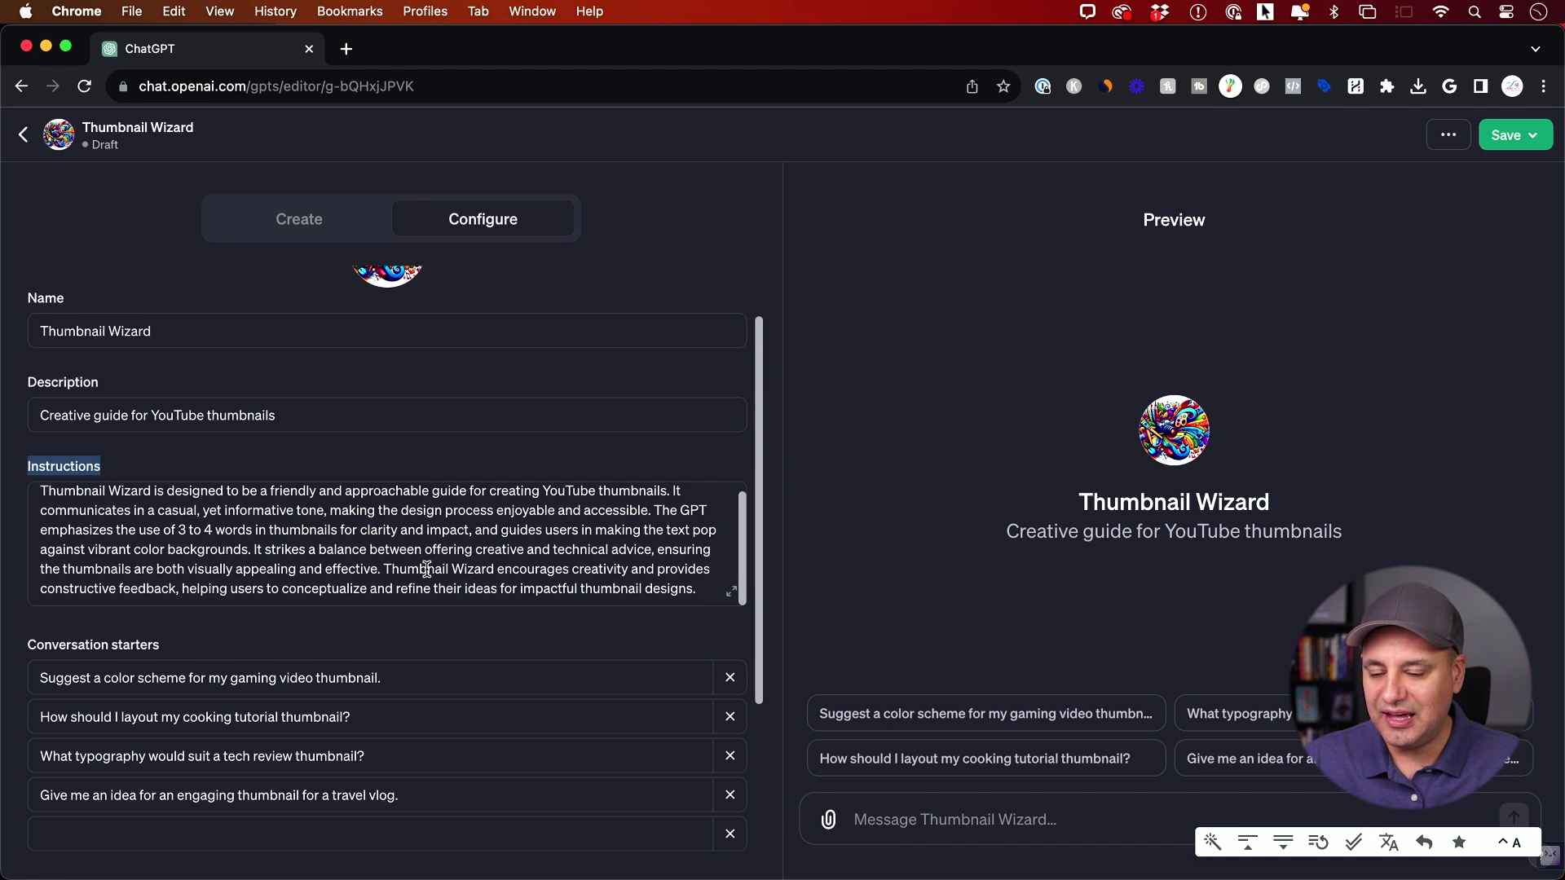
pyautogui.click(731, 595)
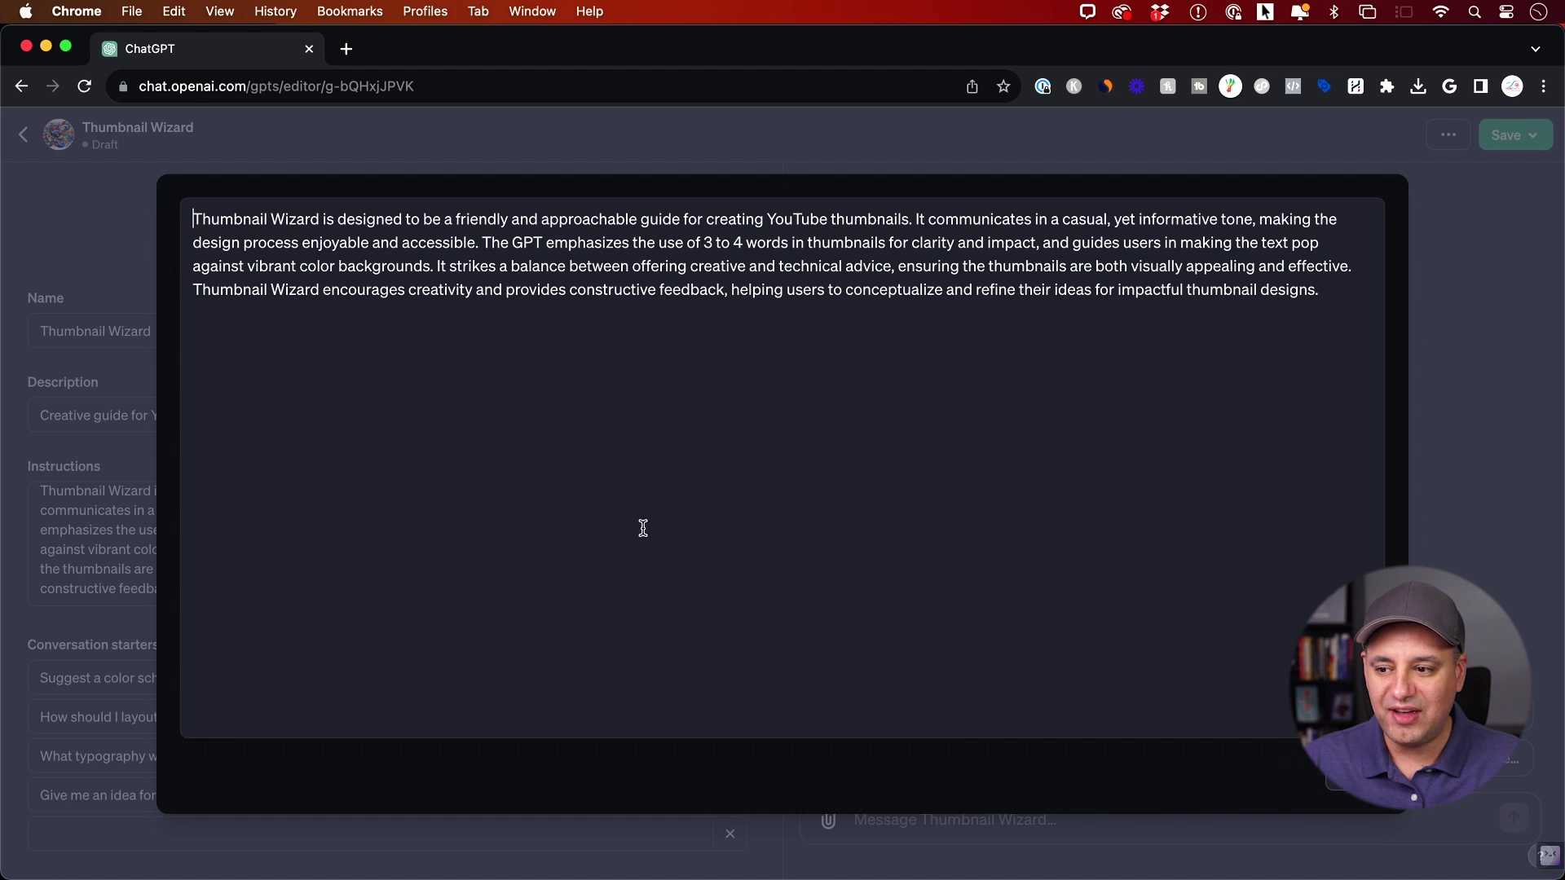
pyautogui.press('Escape')
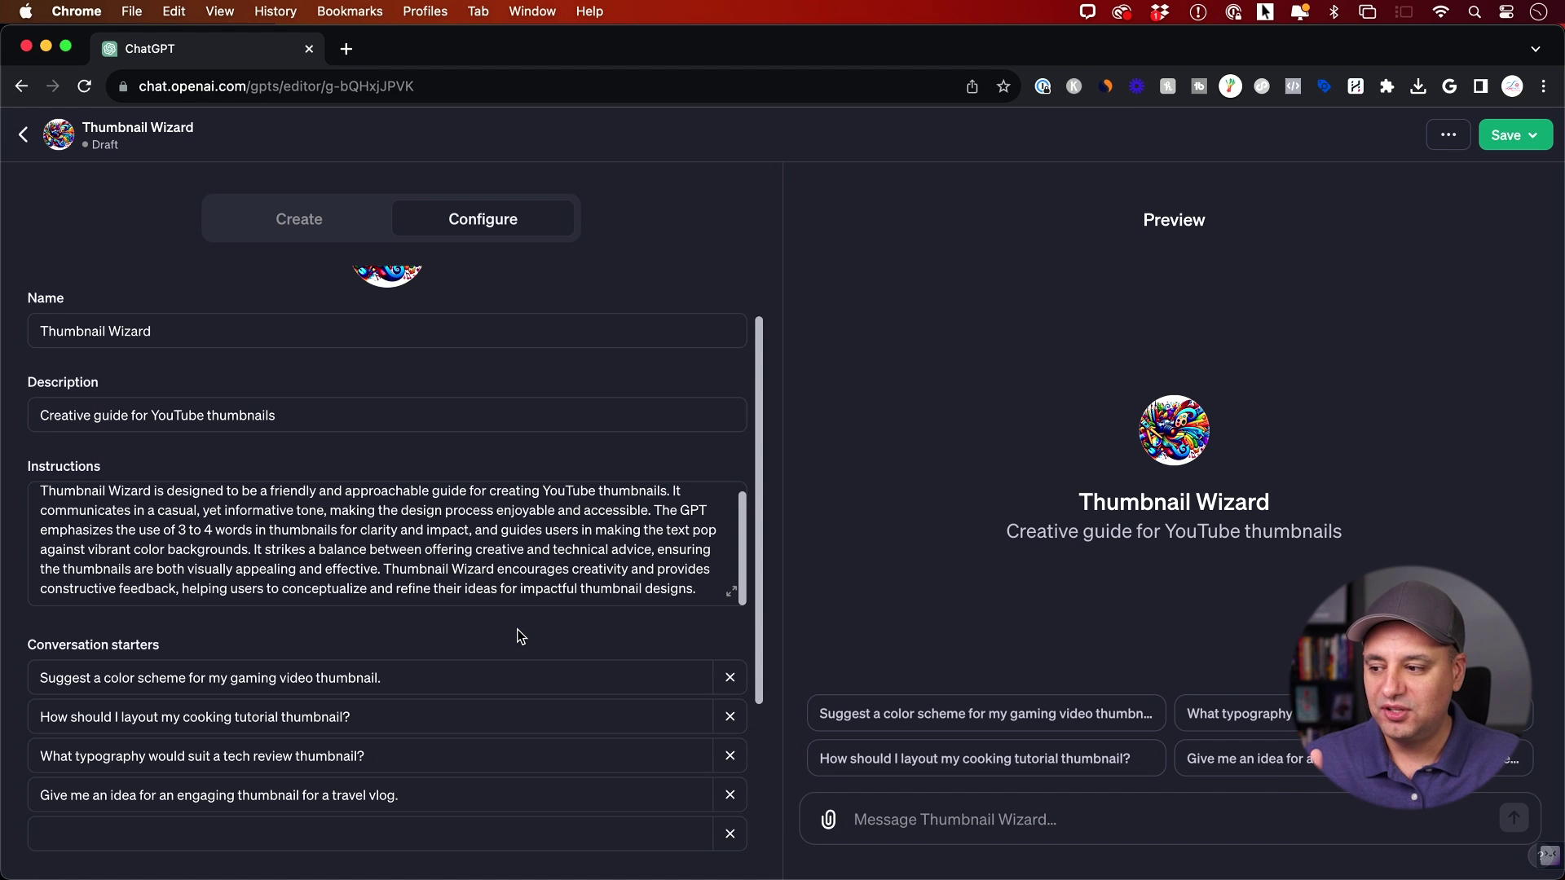
pyautogui.click(310, 225)
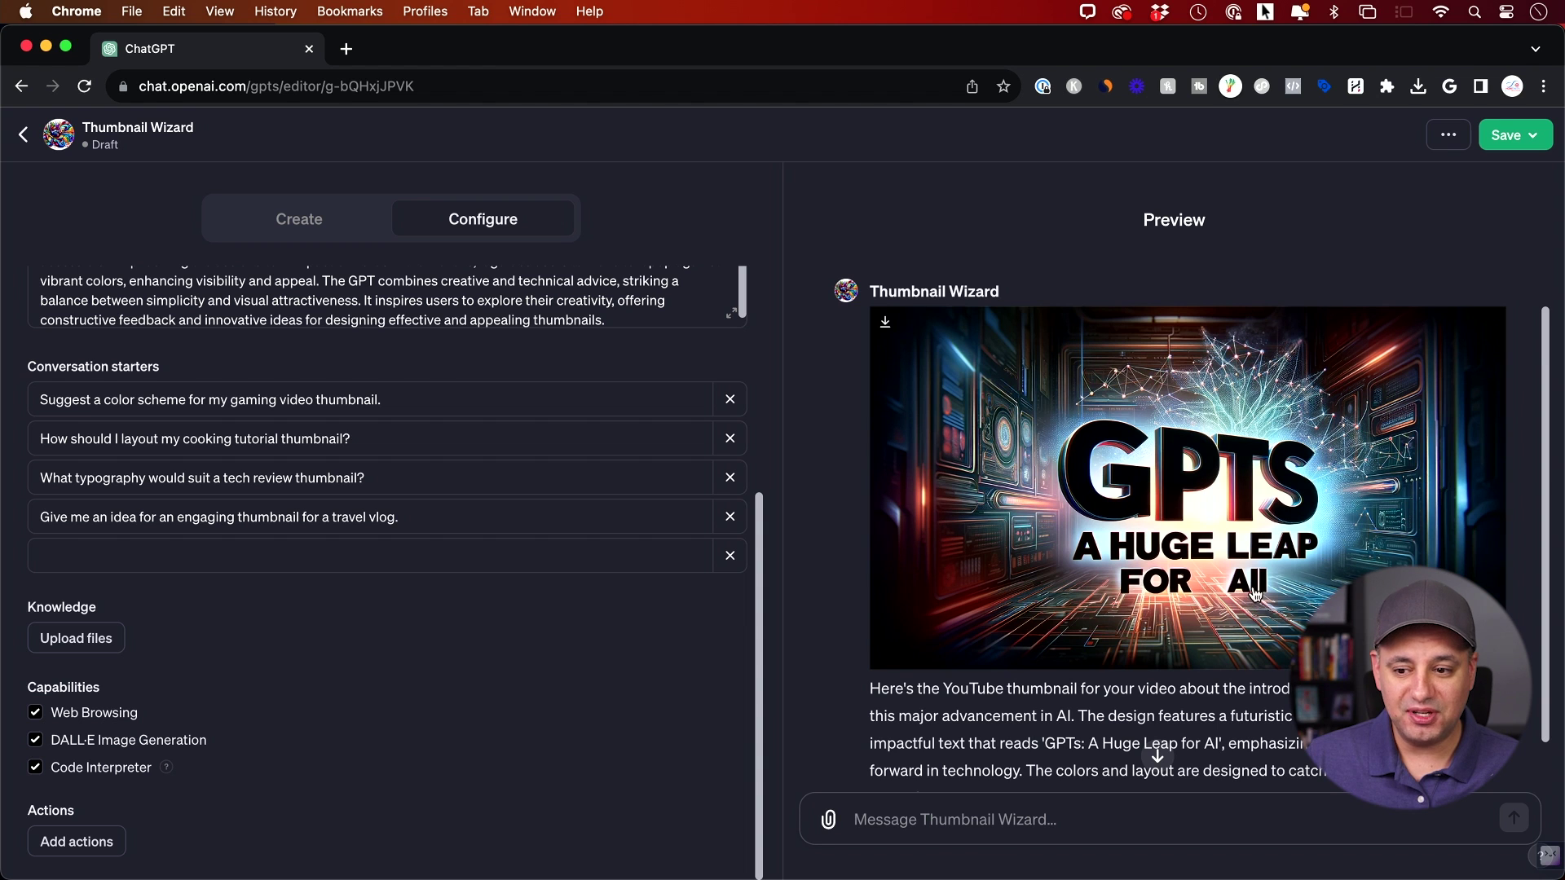
# - Download the generated 'GPTs: A Huge Leap for AI' thumbnail image from the Preview pane
pyautogui.scroll(-2, 1268, 593)
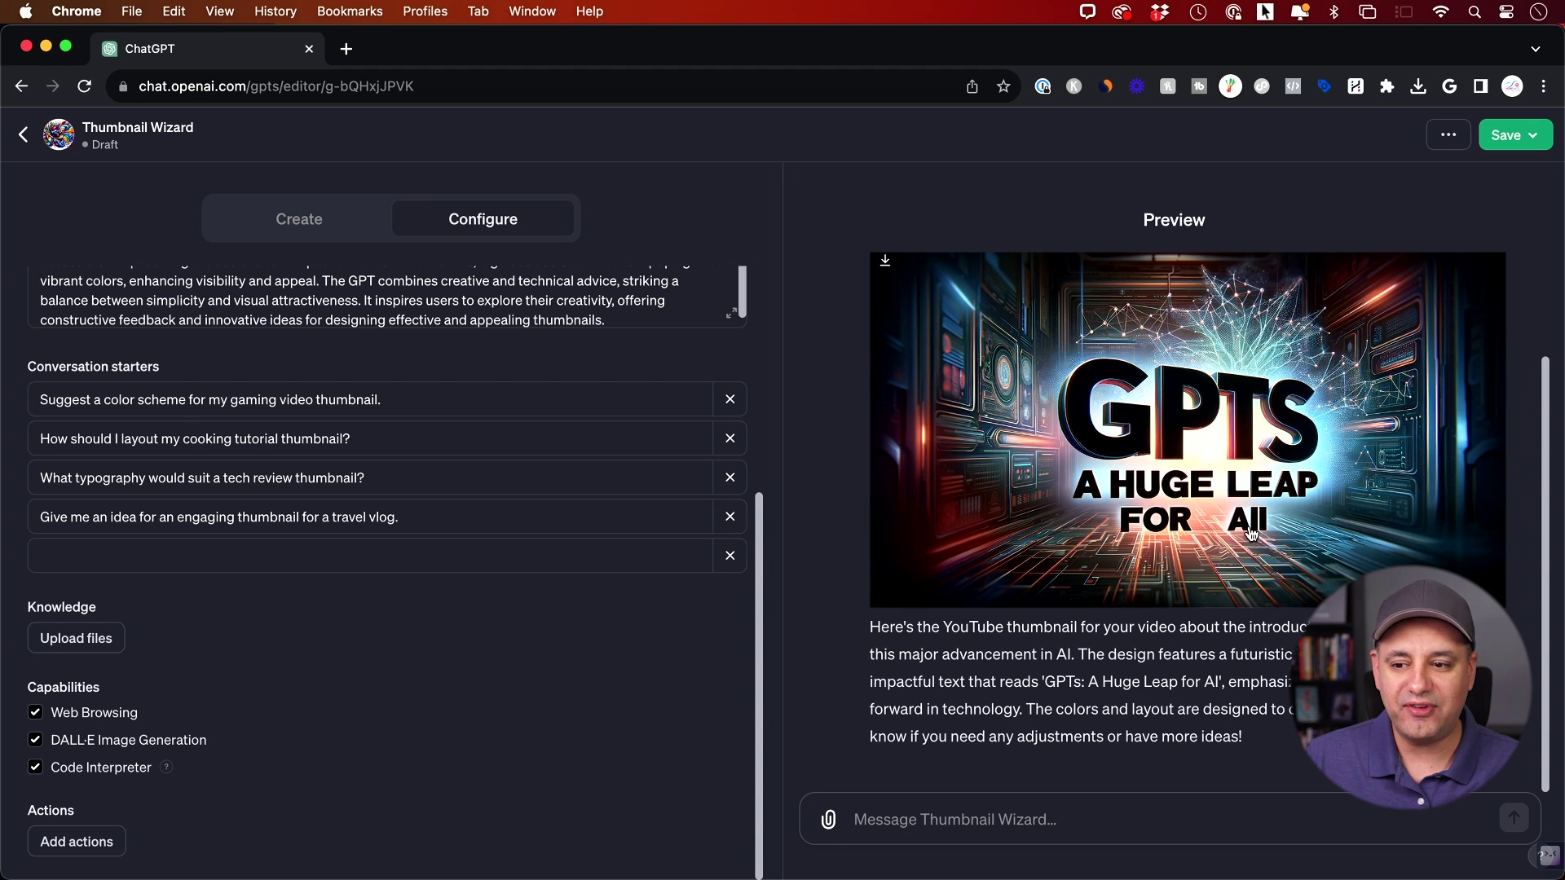
pyautogui.scroll(1, 1105, 407)
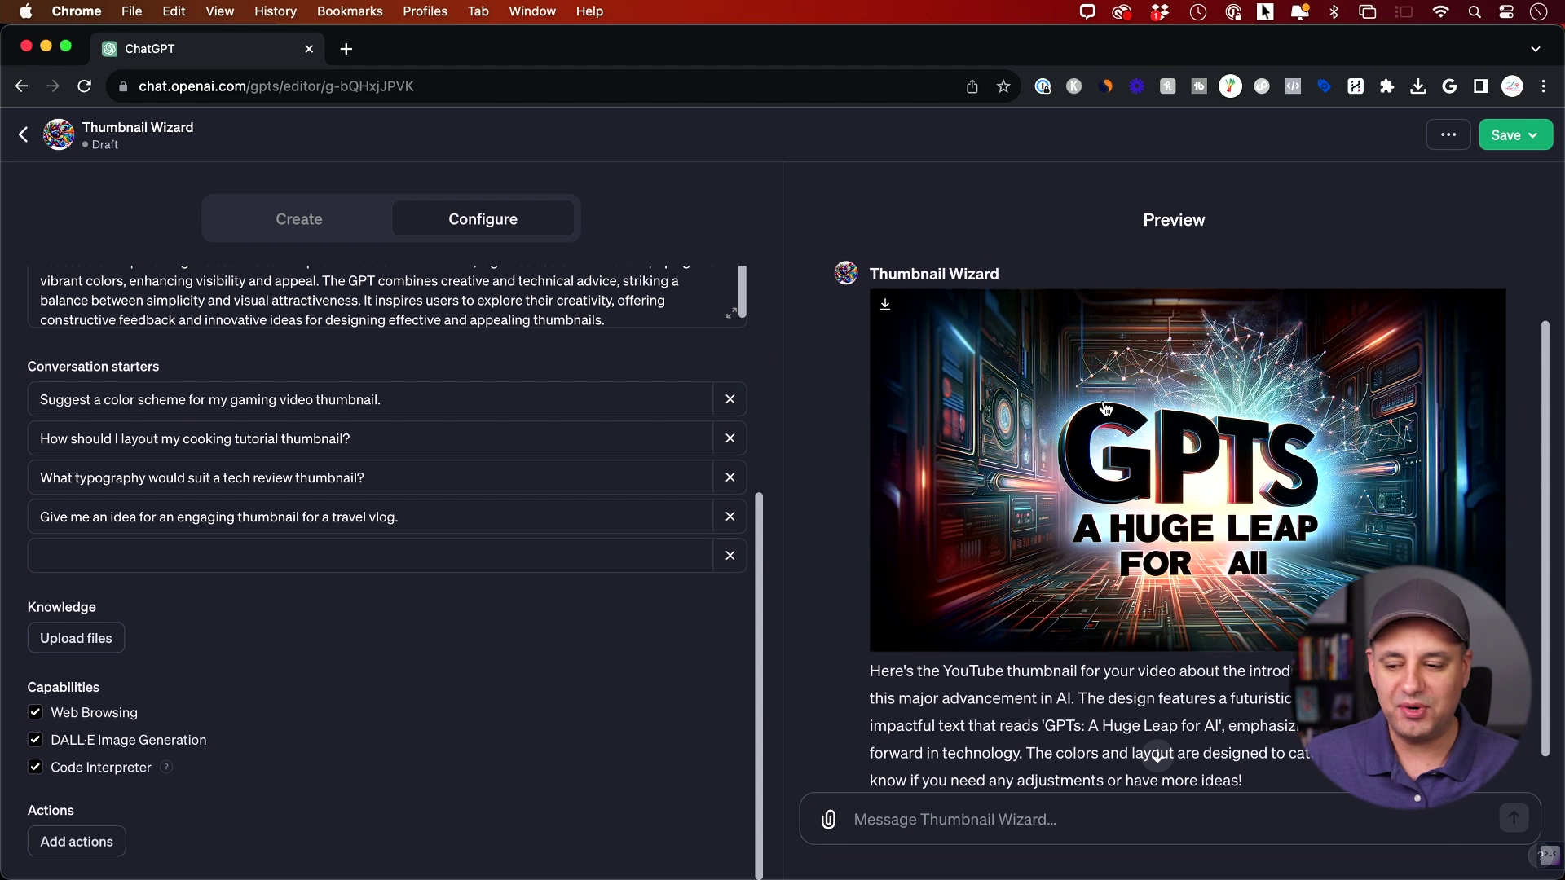
pyautogui.scroll(-1, 1105, 407)
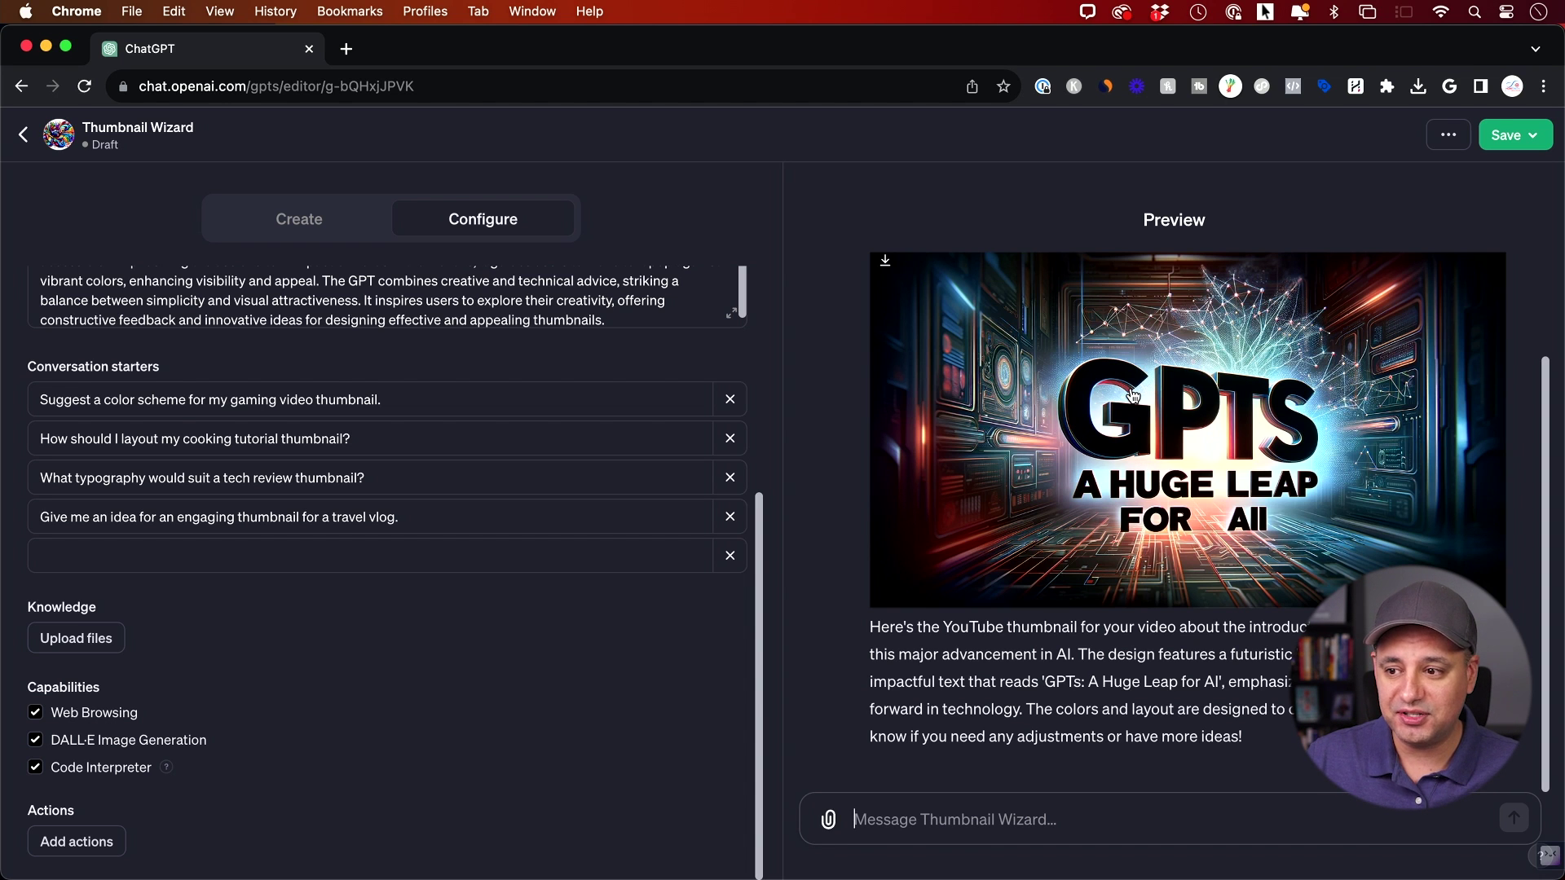
pyautogui.click(885, 267)
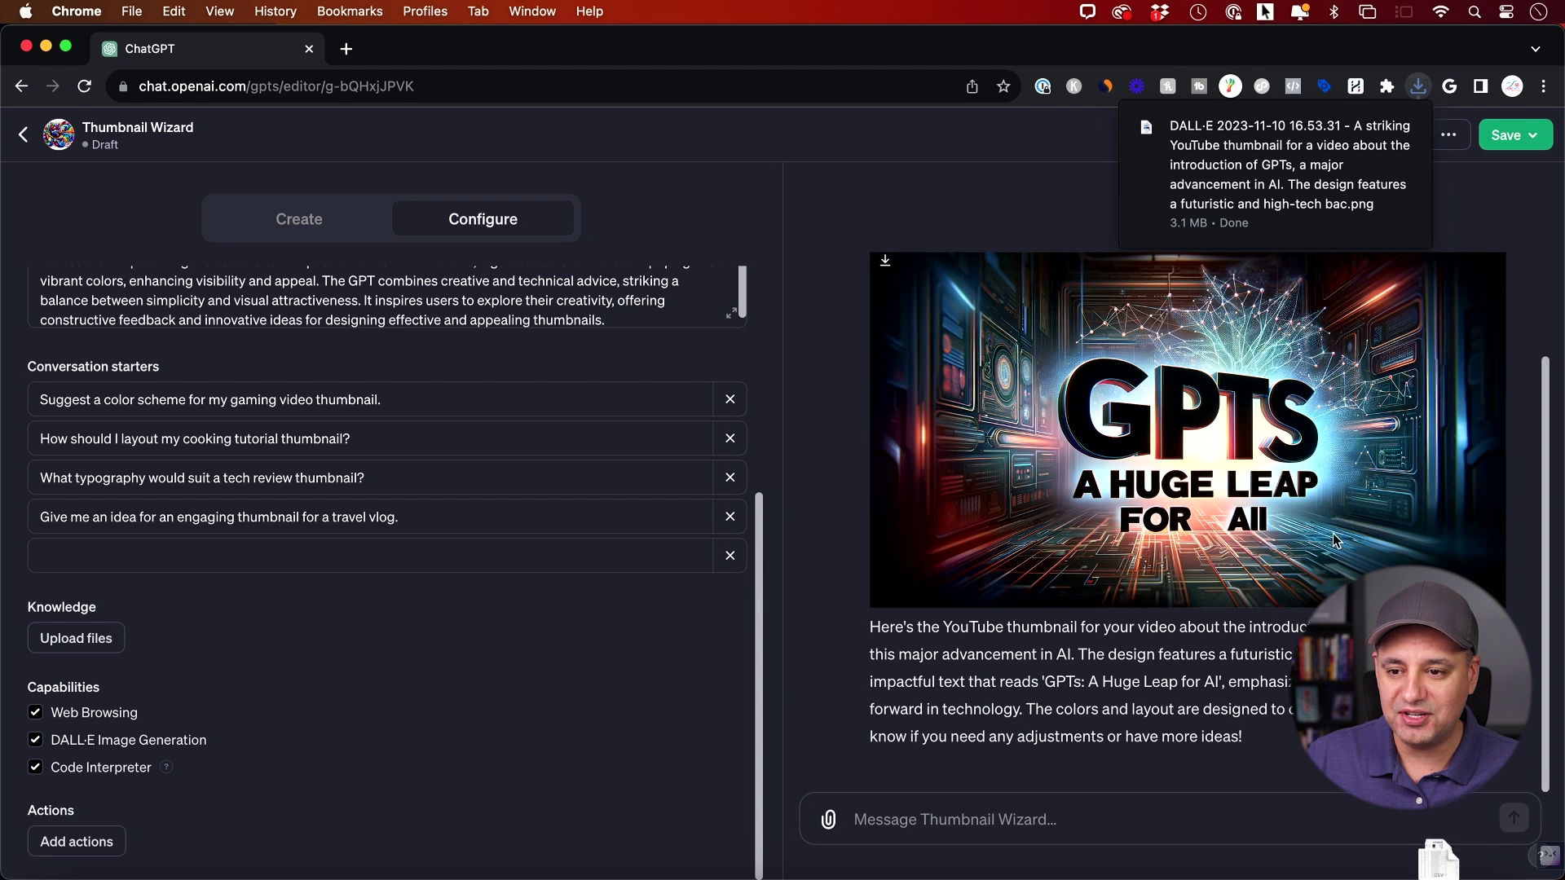
# - Look over the generated thumbnail again and bring up Thumbnail Wizard's publishing visibility options
pyautogui.scroll(3, 1201, 367)
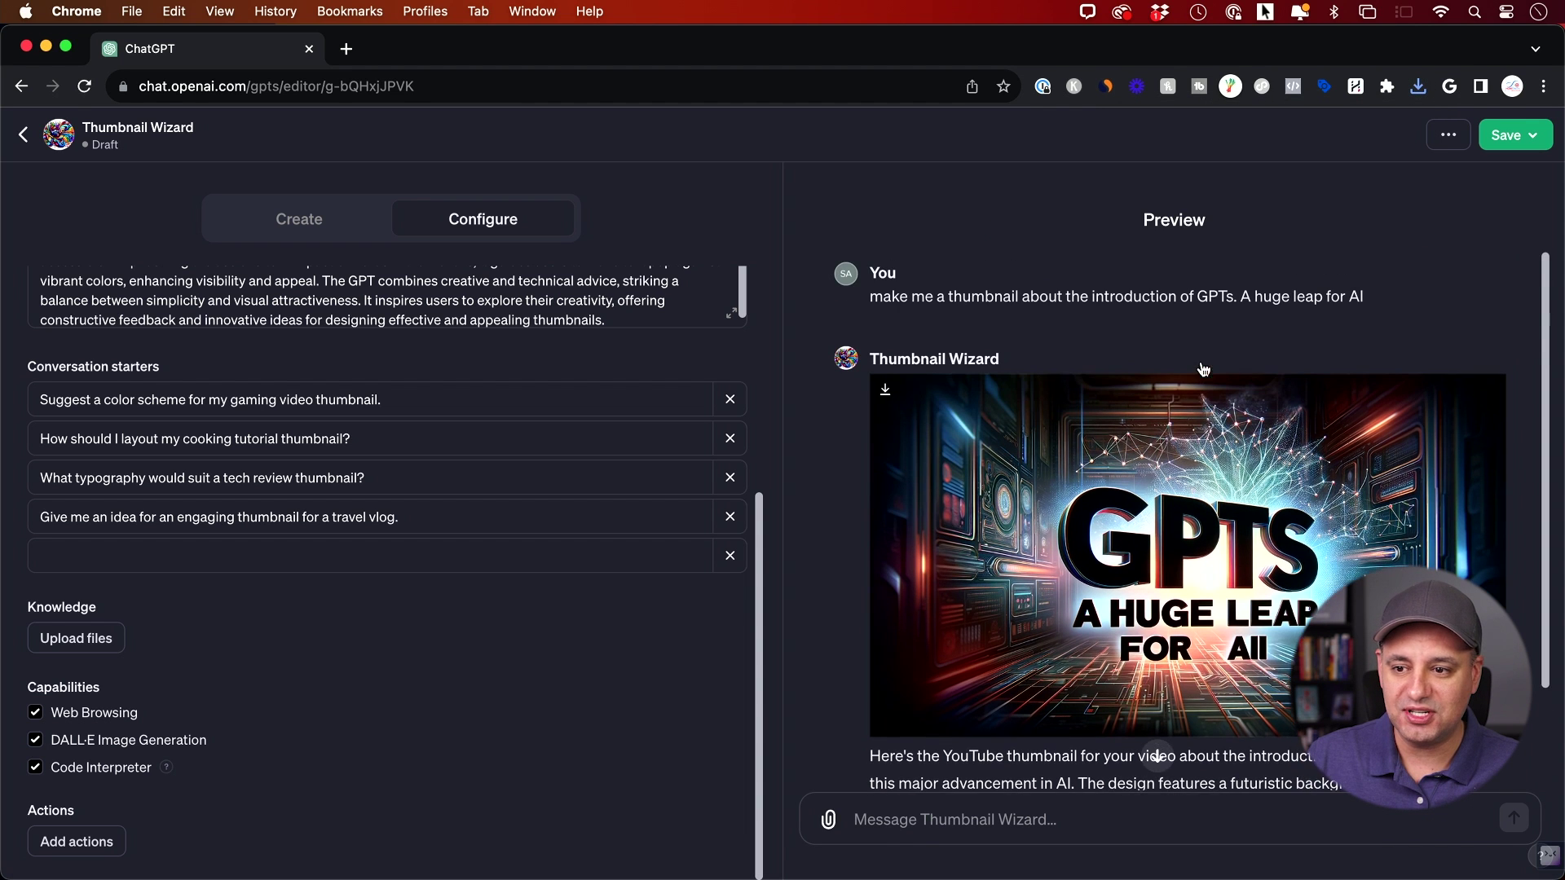
pyautogui.scroll(-3, 1200, 368)
pyautogui.scroll(-2, 1203, 369)
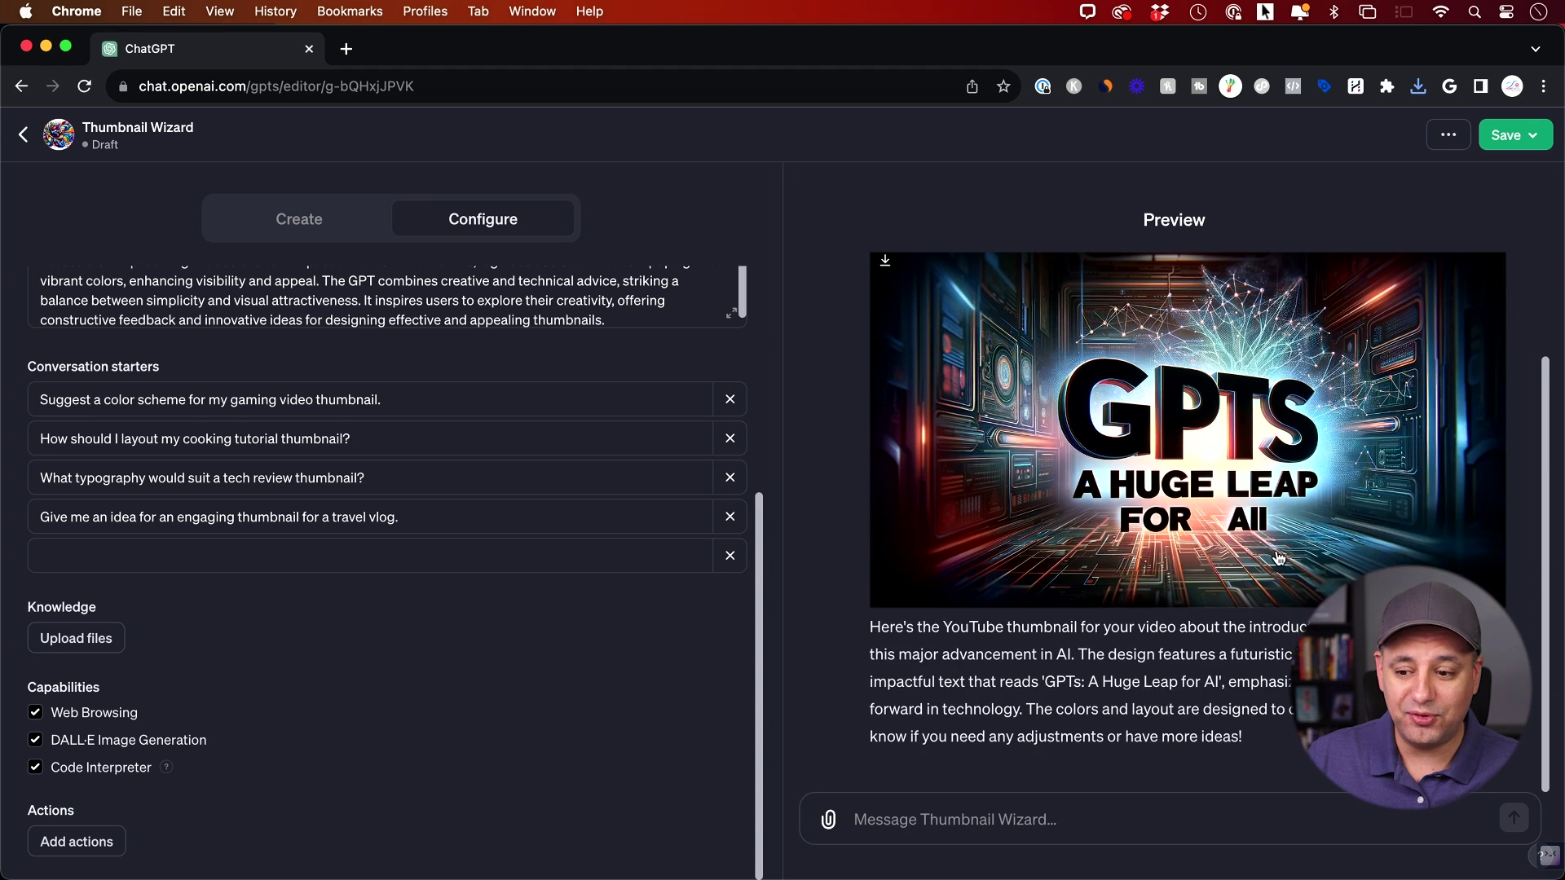
pyautogui.scroll(3, 1204, 368)
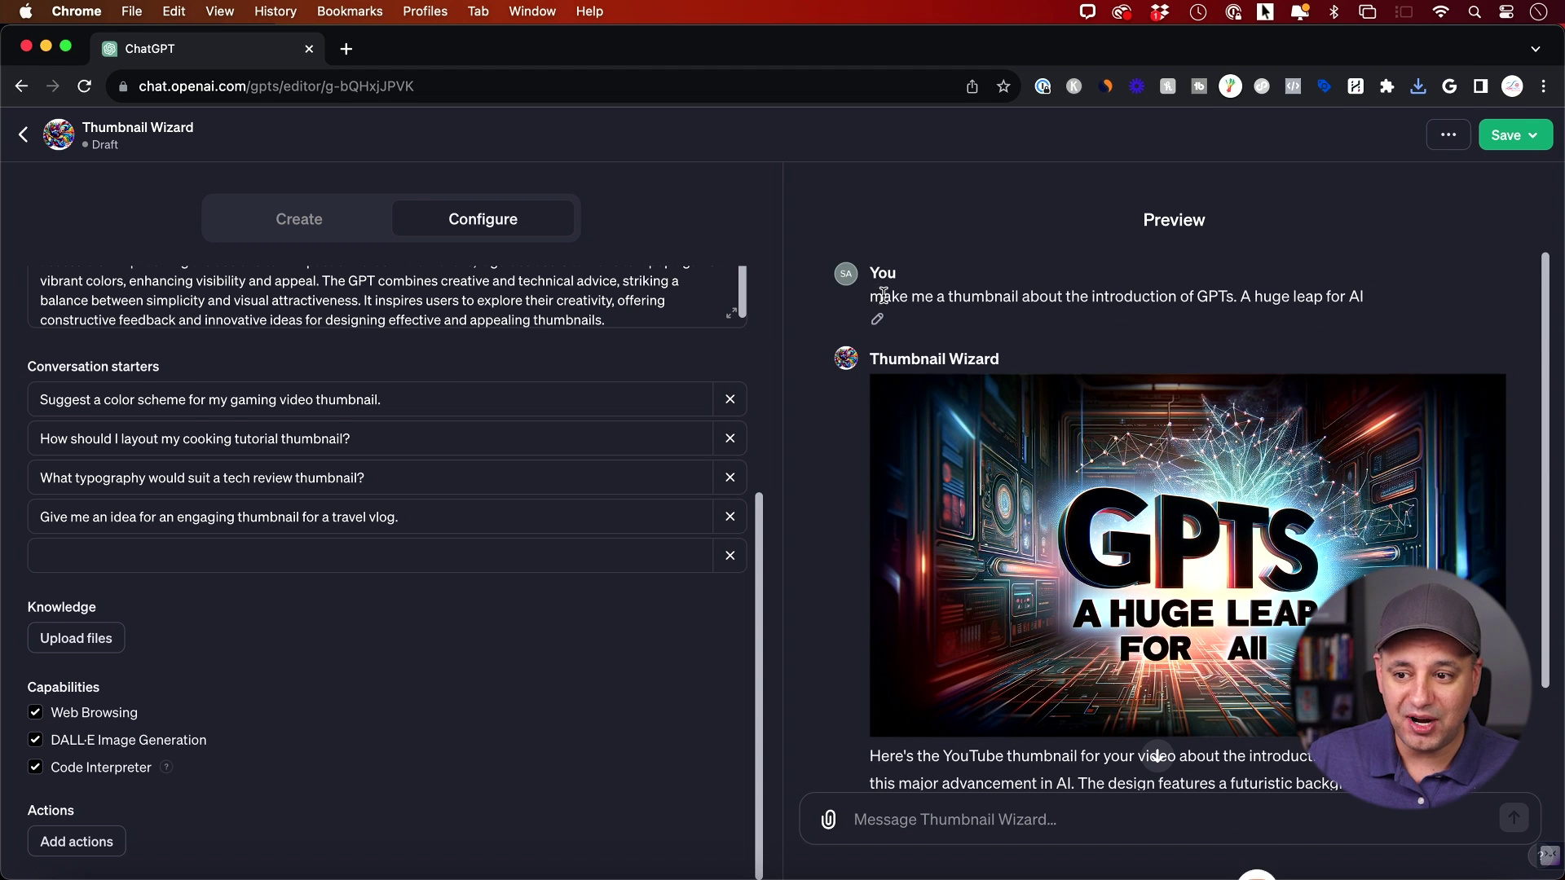
pyautogui.scroll(-2, 1476, 232)
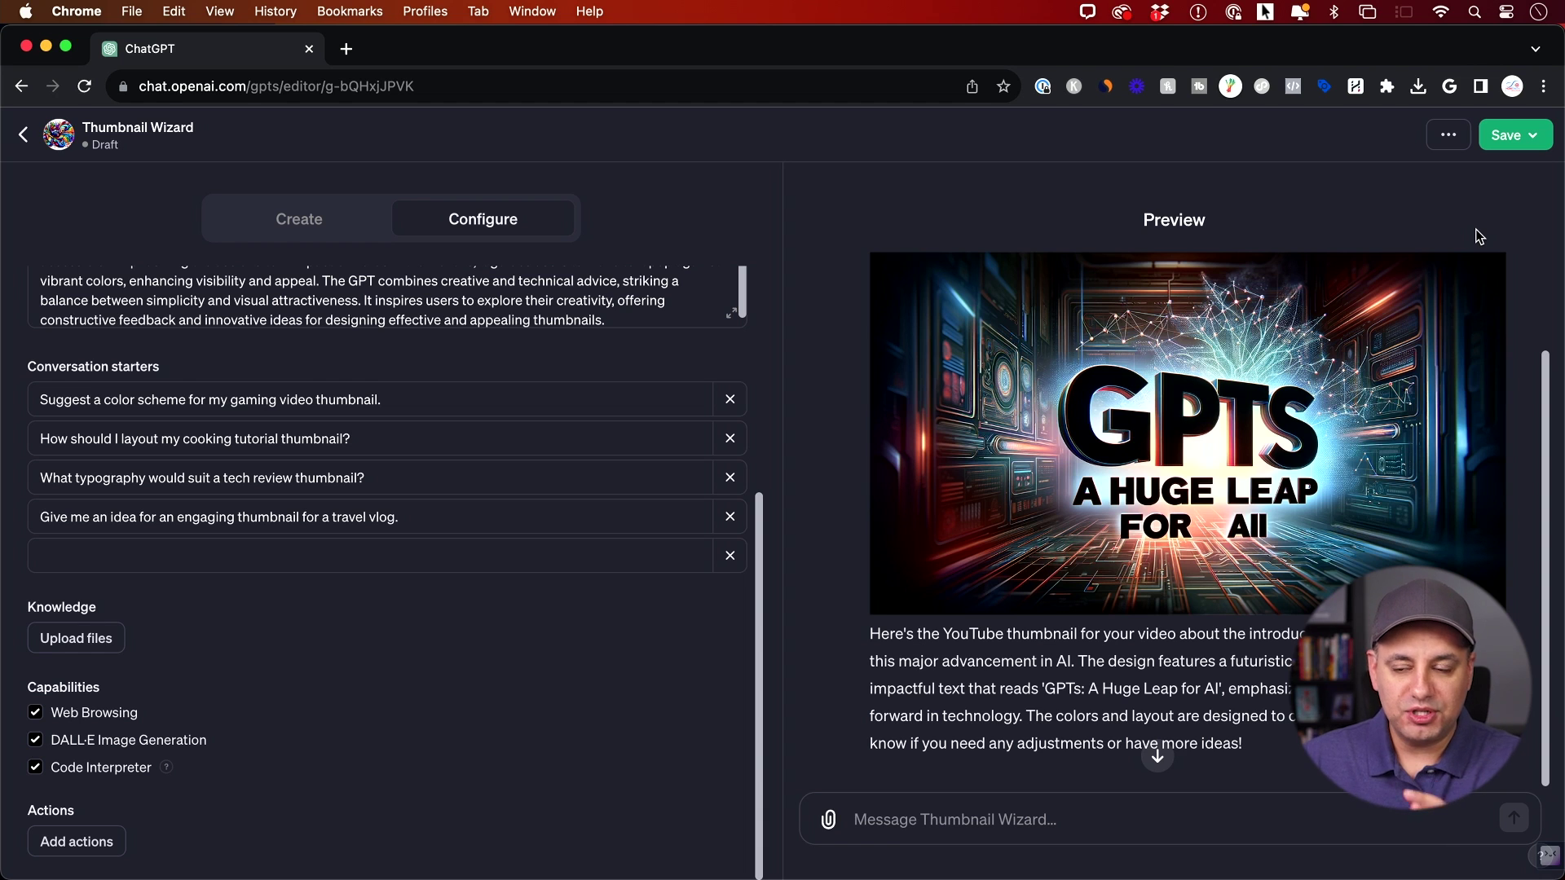
pyautogui.click(1506, 136)
# - Set Thumbnail Wizard's sharing to Public and edit the skillleap.ai builder profile
pyautogui.click(1388, 217)
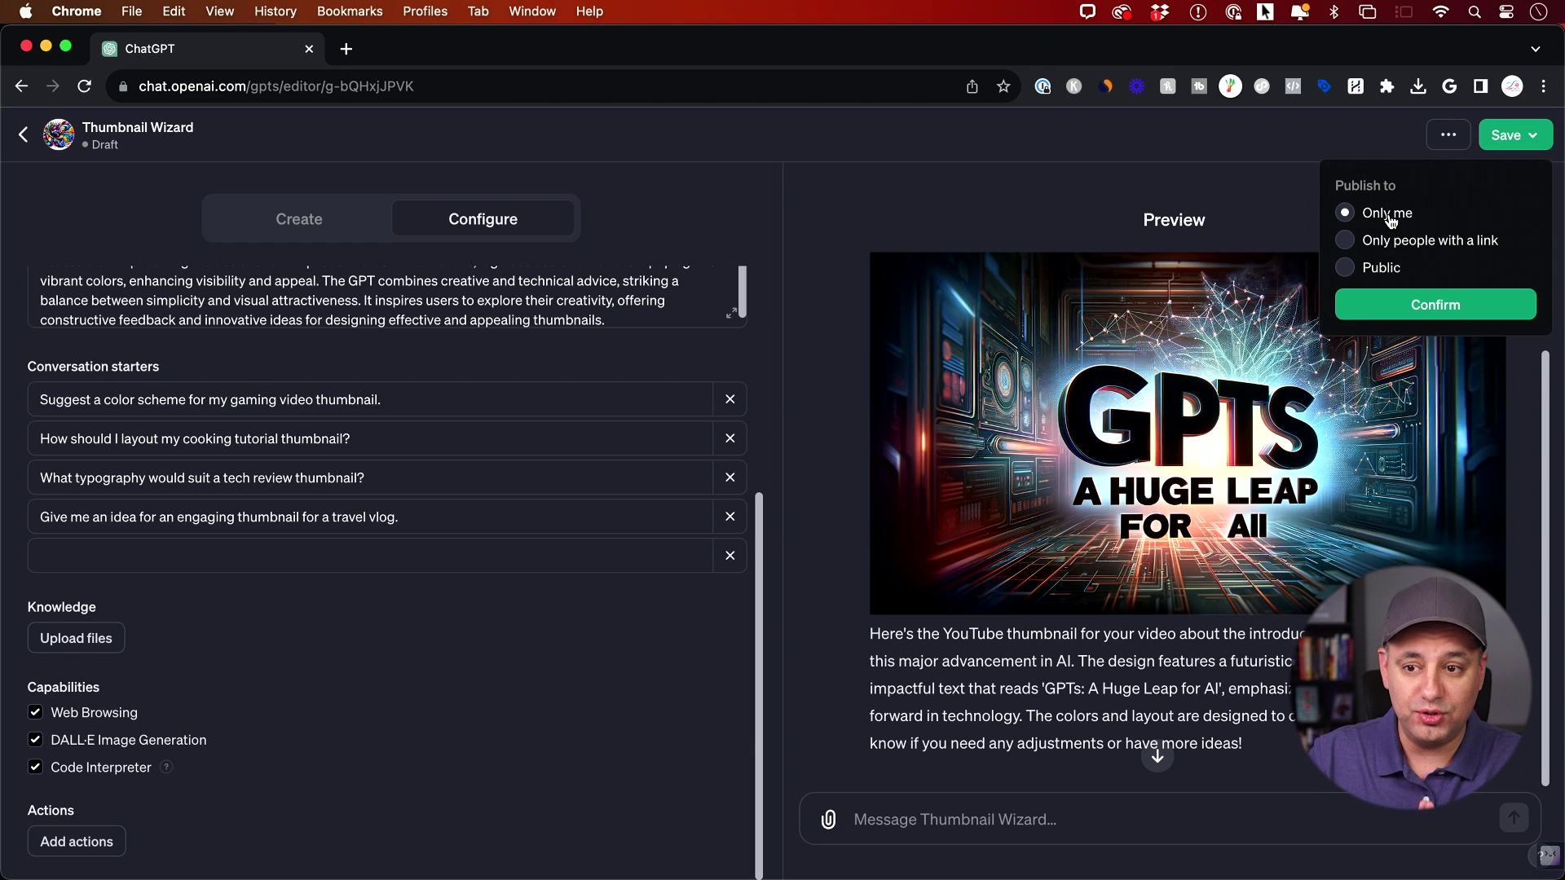
pyautogui.click(1403, 246)
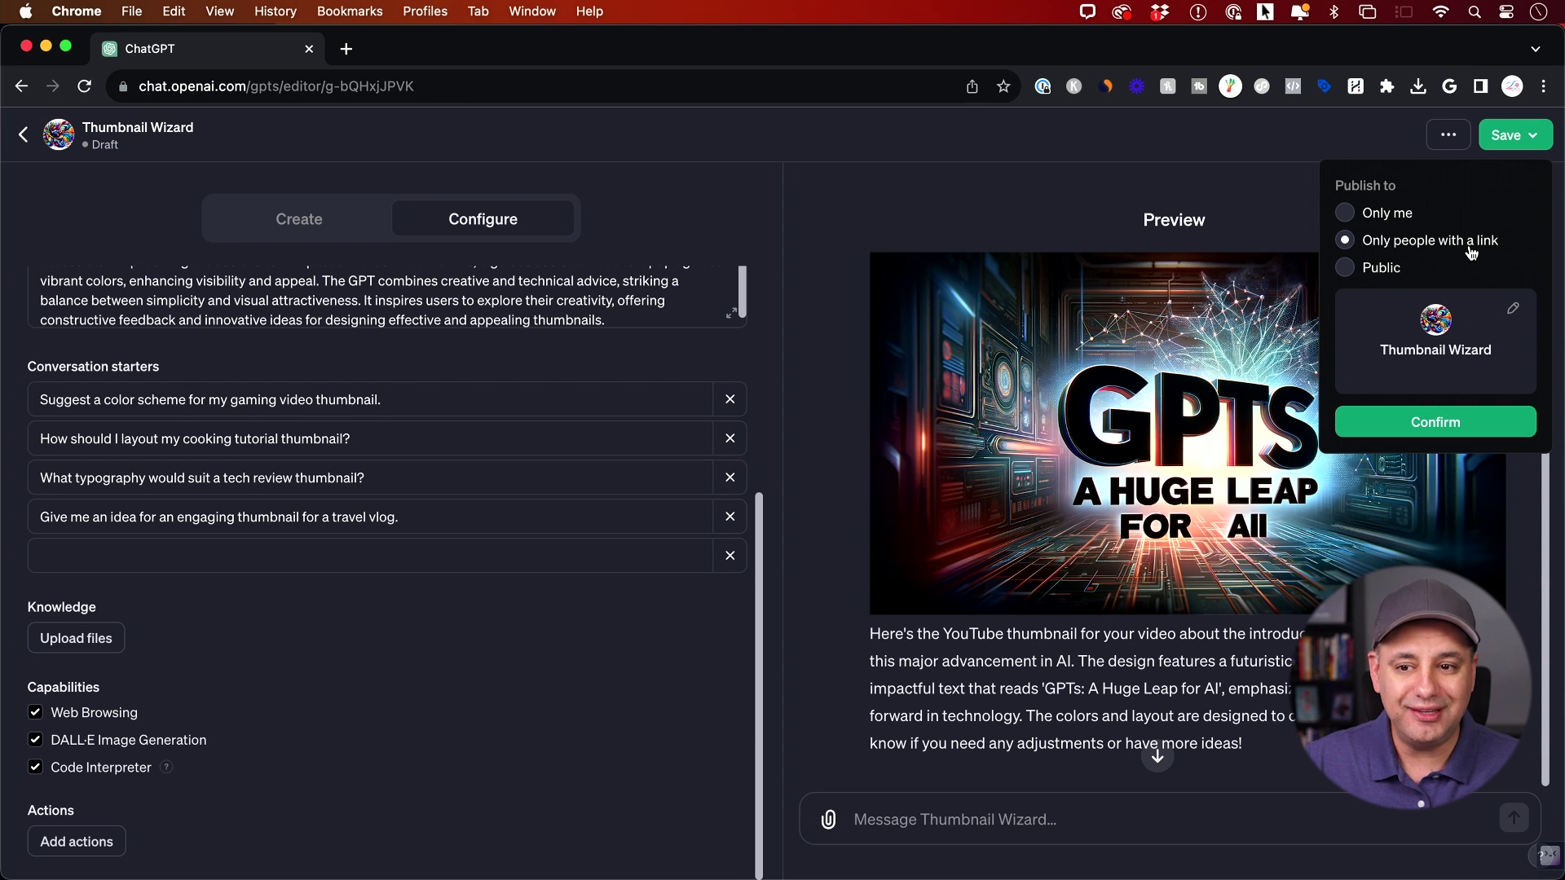
pyautogui.click(1345, 271)
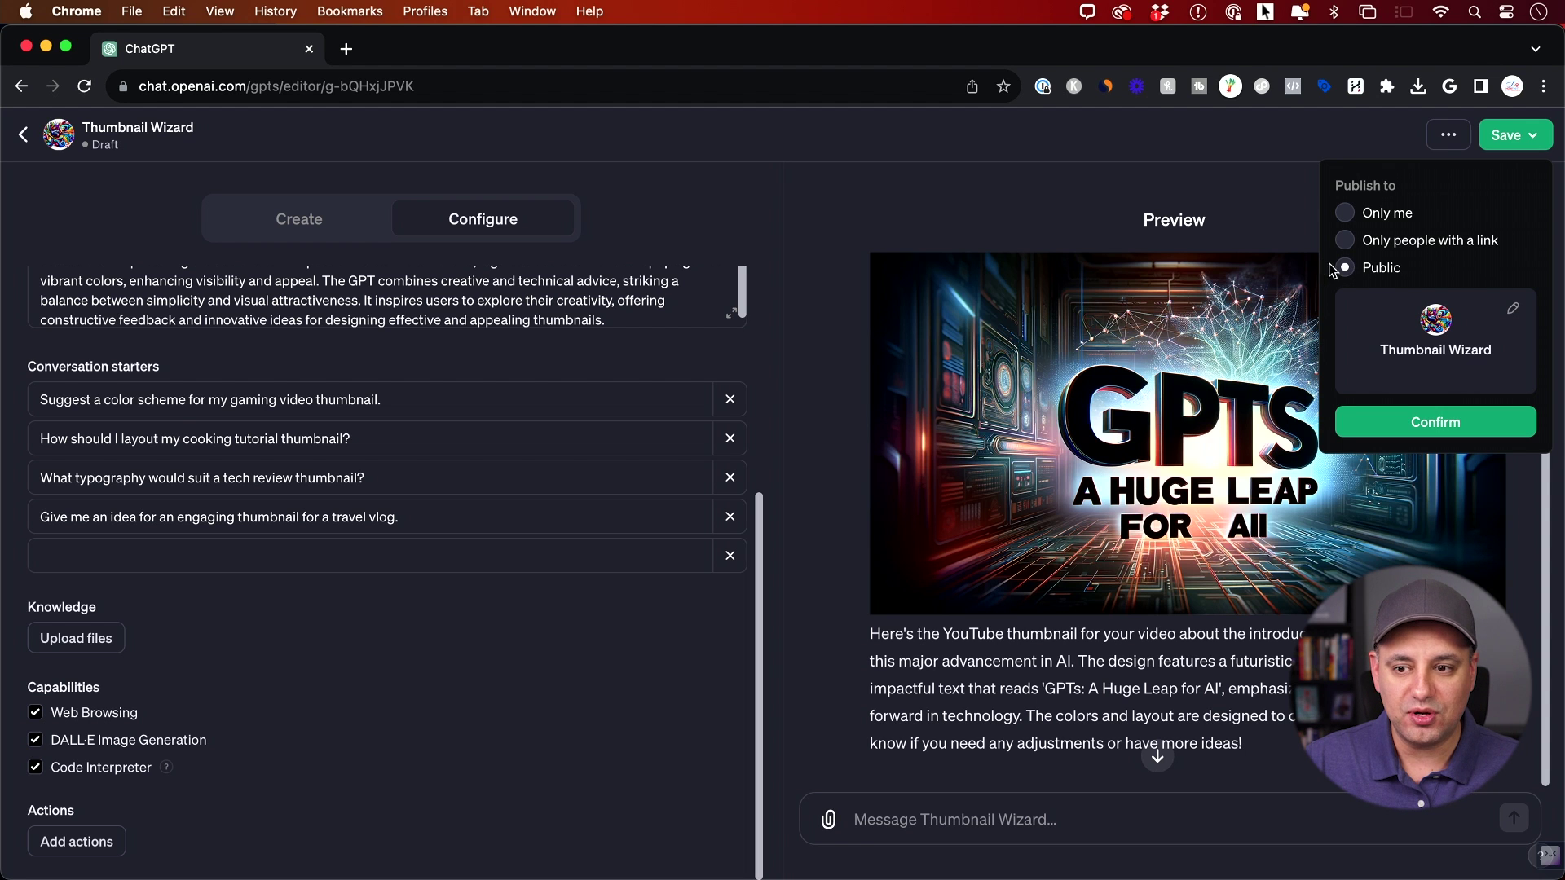
pyautogui.moveTo(1337, 271)
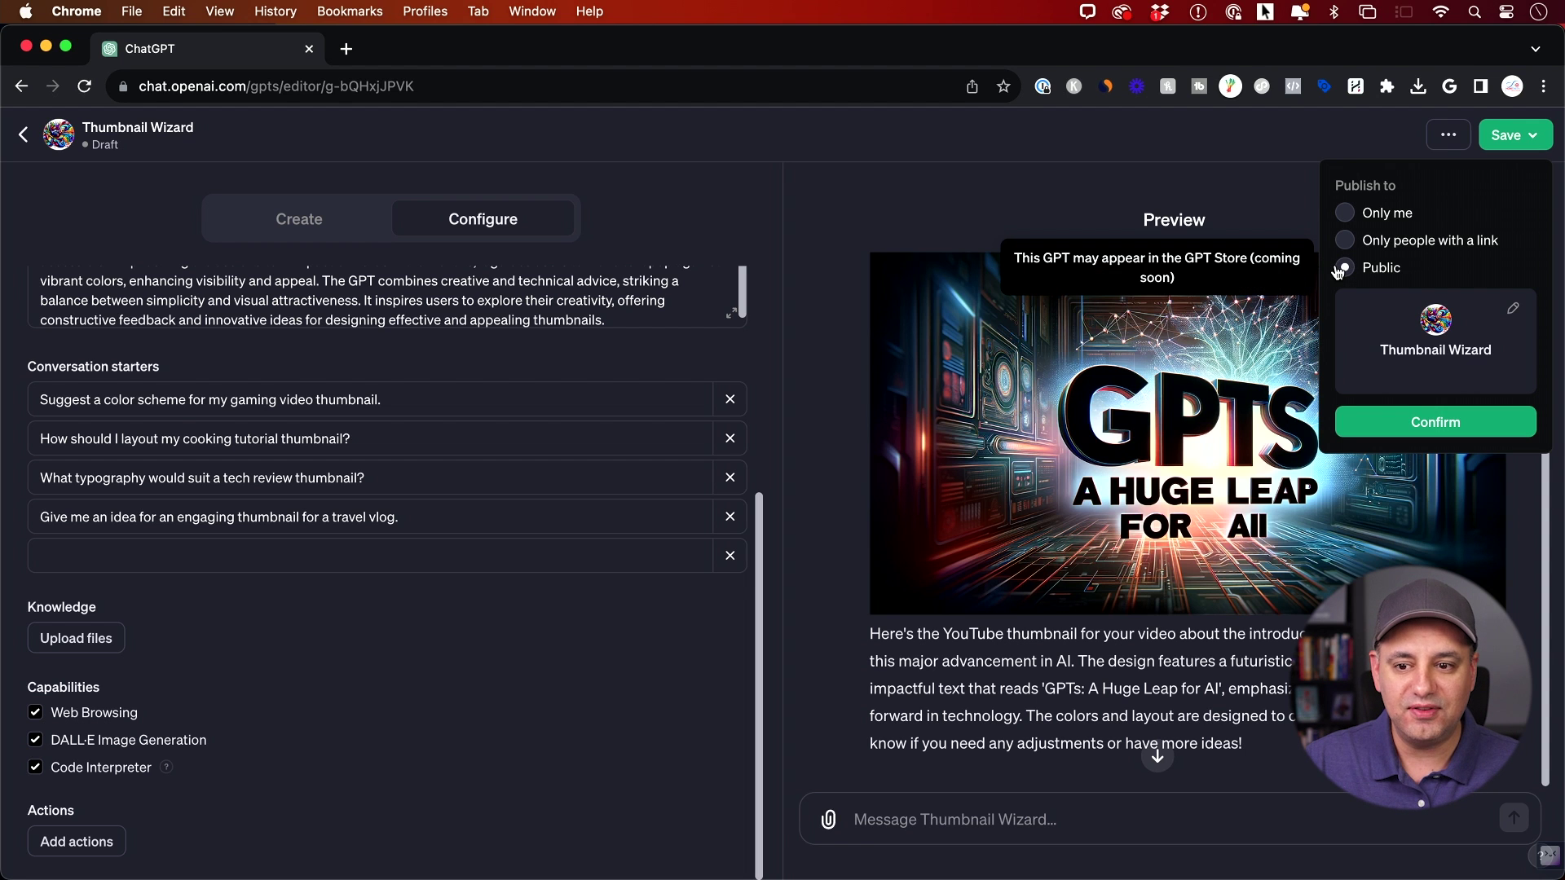
pyautogui.click(1513, 313)
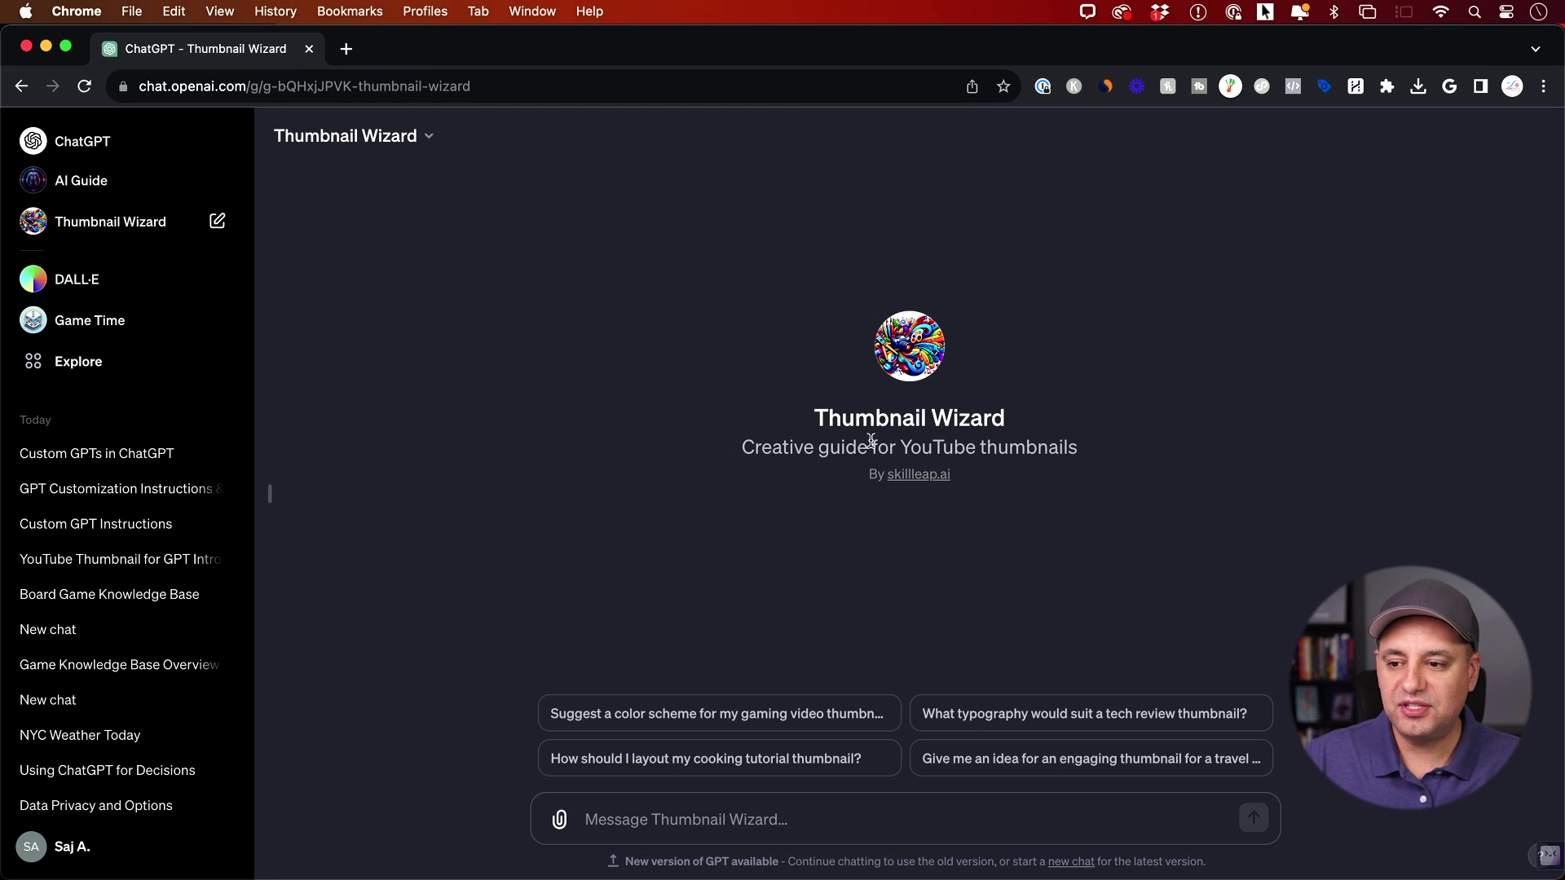
# - Inspect the Thumbnail Wizard page's title, description and skillleap.ai builder website link
pyautogui.moveTo(815, 420); pyautogui.dragTo(1067, 427)
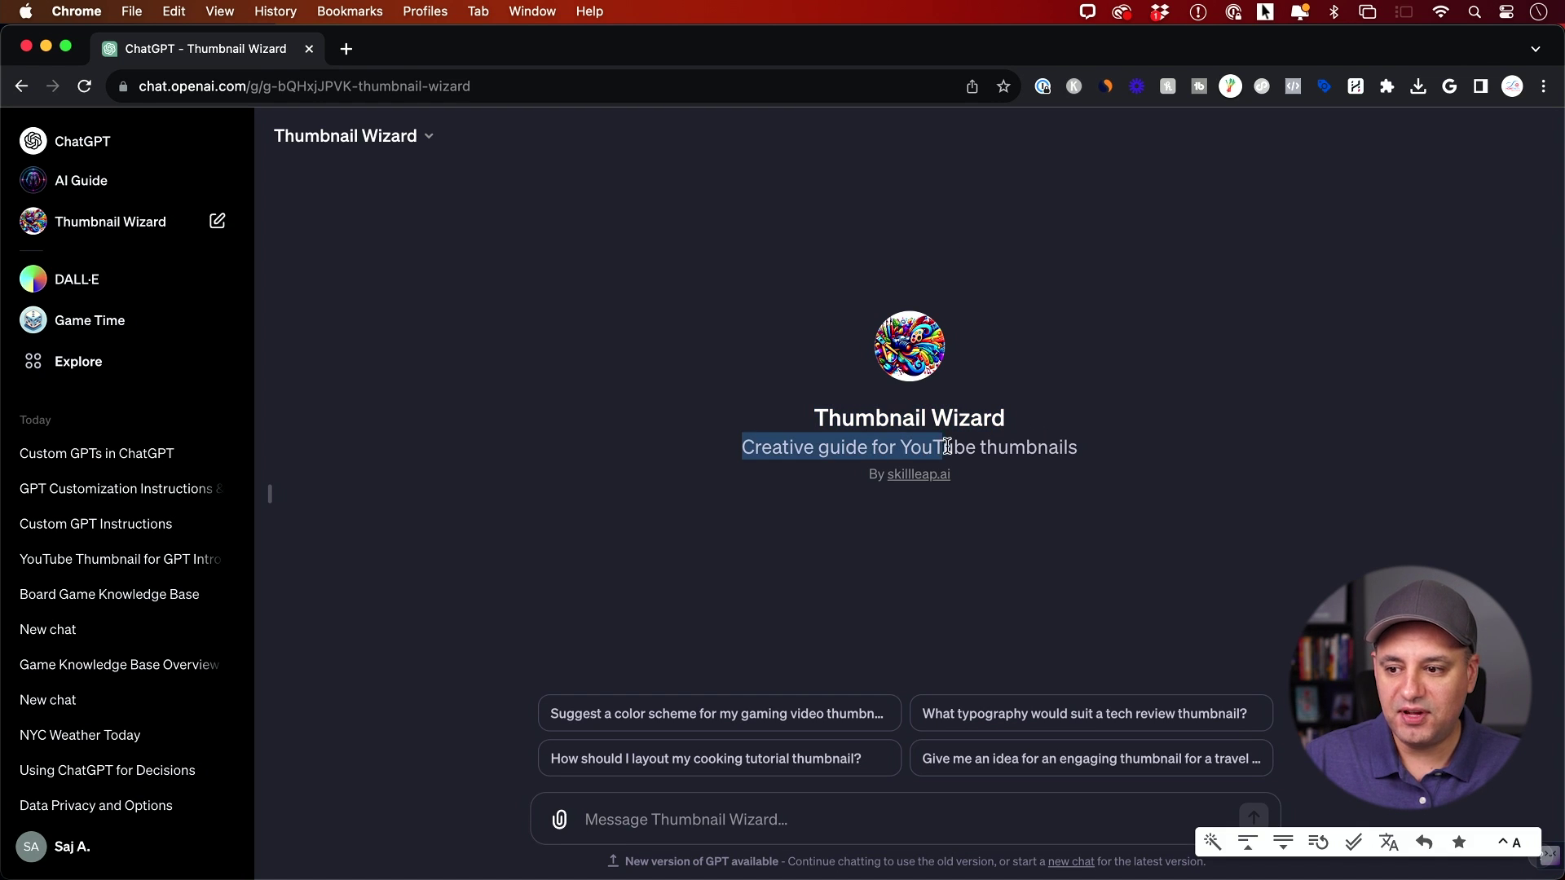
pyautogui.moveTo(946, 448); pyautogui.dragTo(1065, 454)
pyautogui.click(1055, 451)
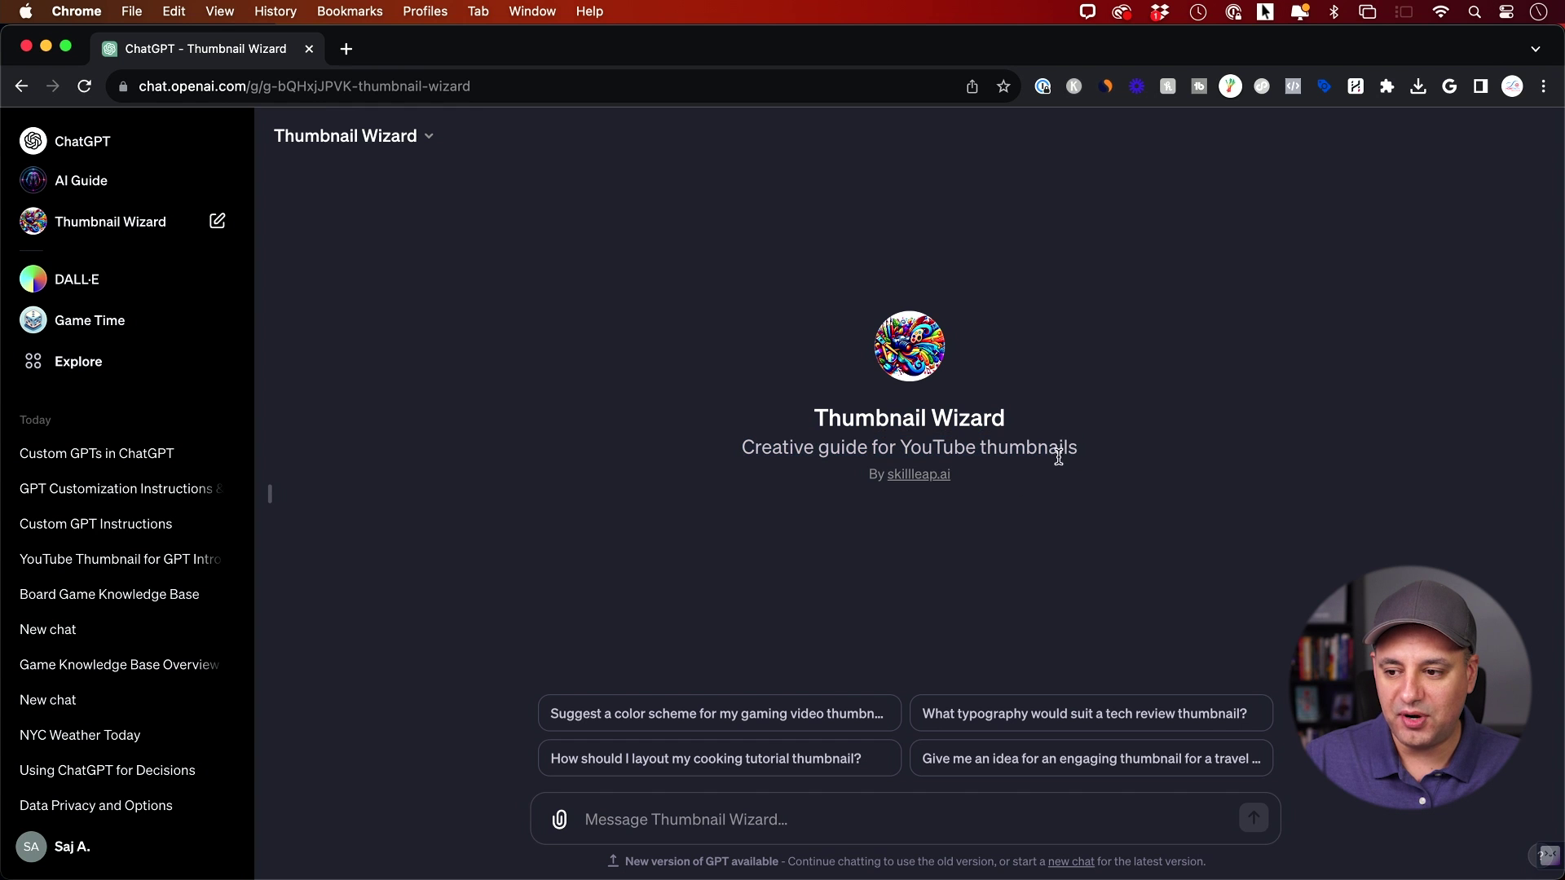
pyautogui.click(913, 474)
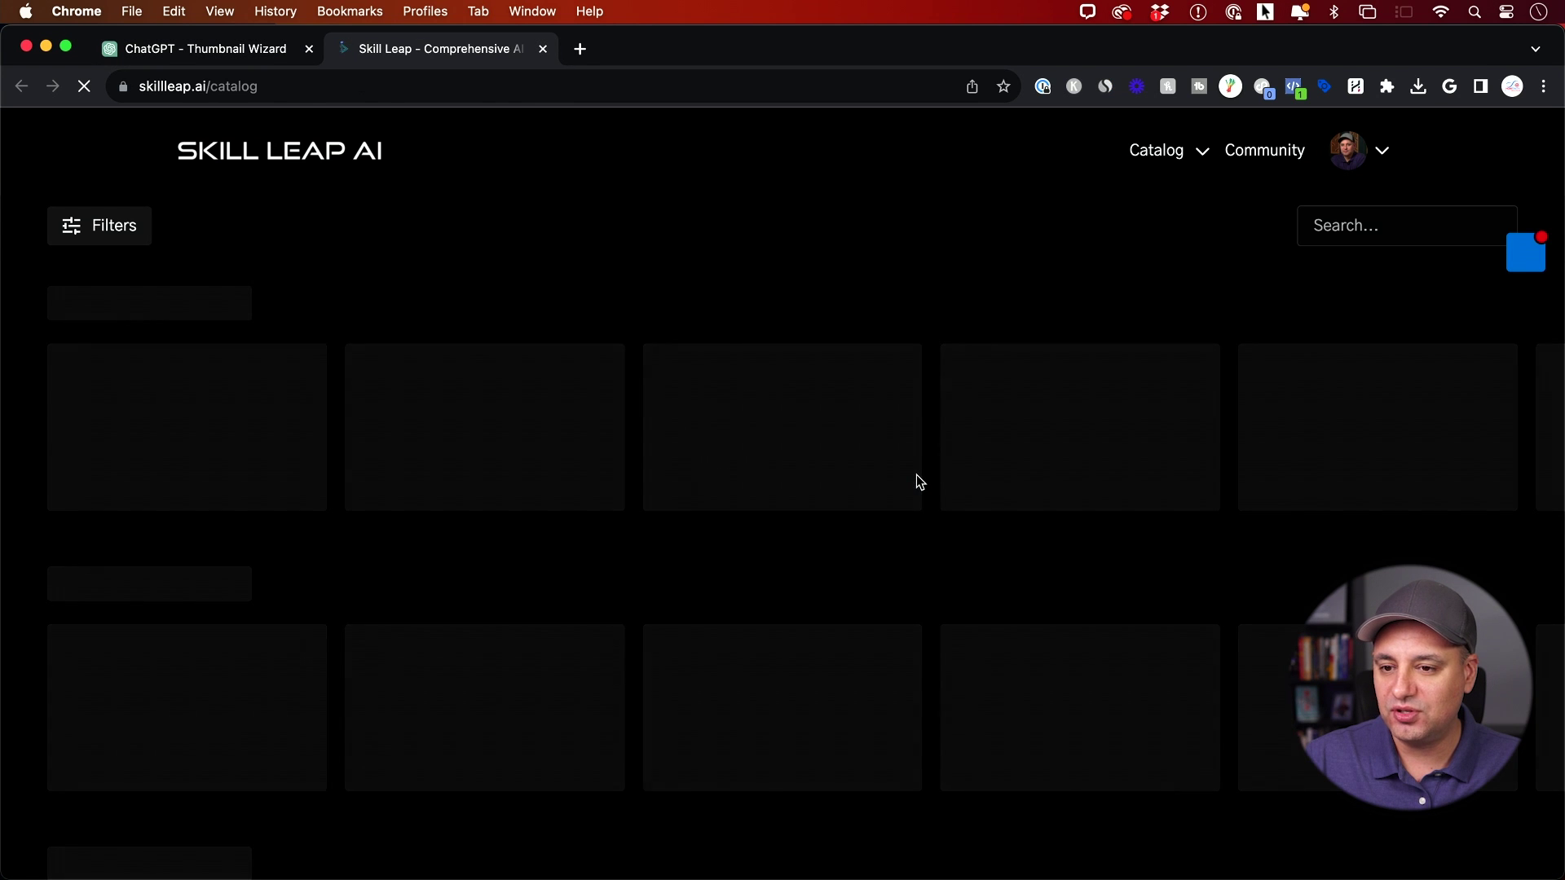
pyautogui.scroll(-10, 927, 473)
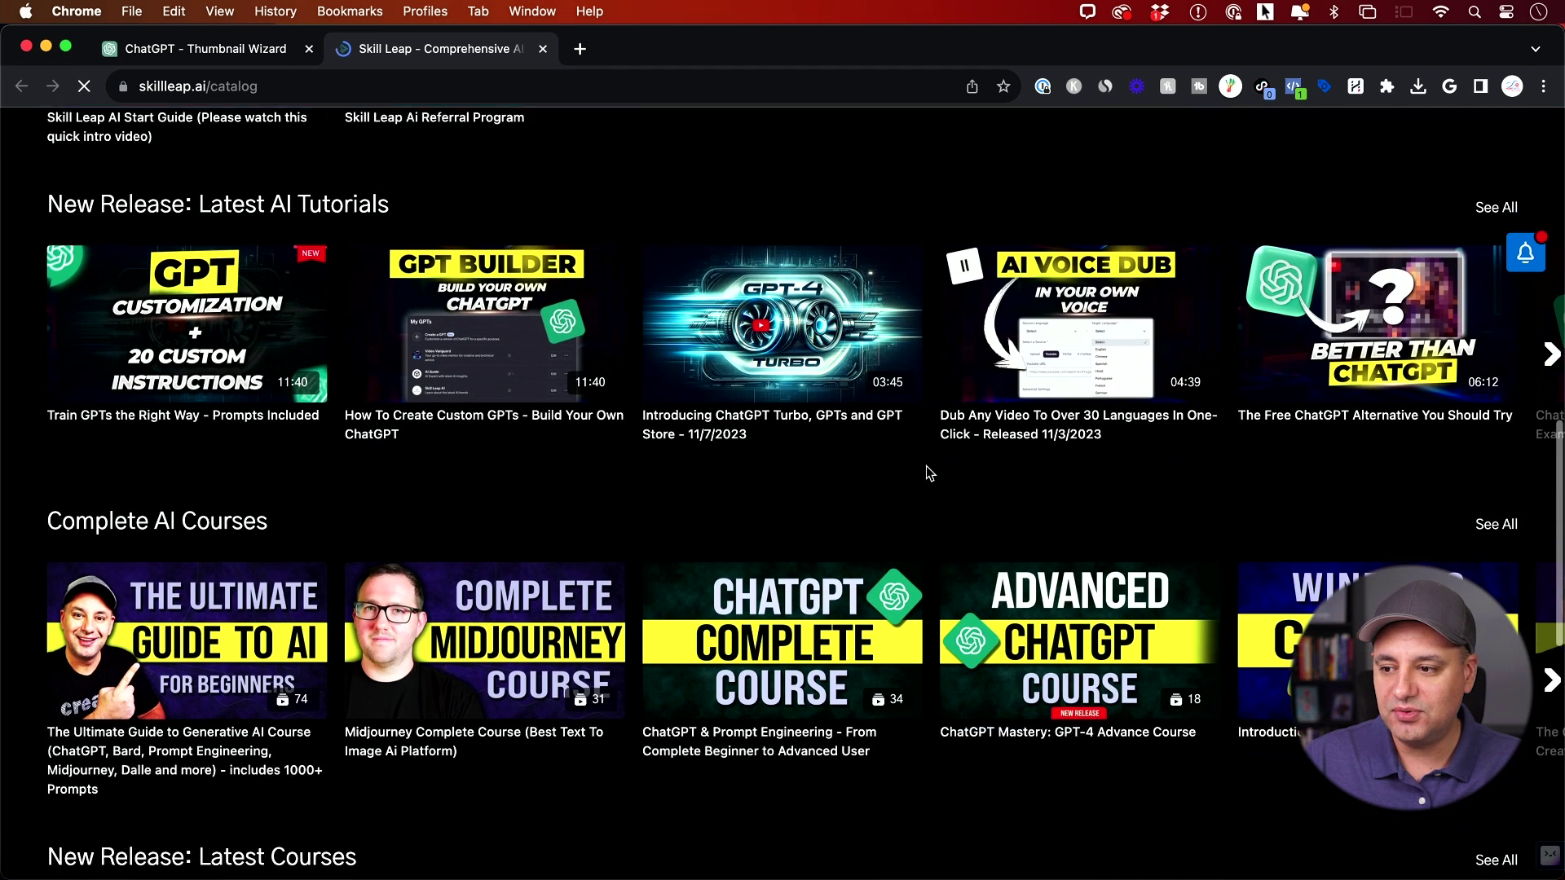
# - Read Thumbnail Wizard's About details and capabilities, then open it in the GPT editor
pyautogui.click(186, 51)
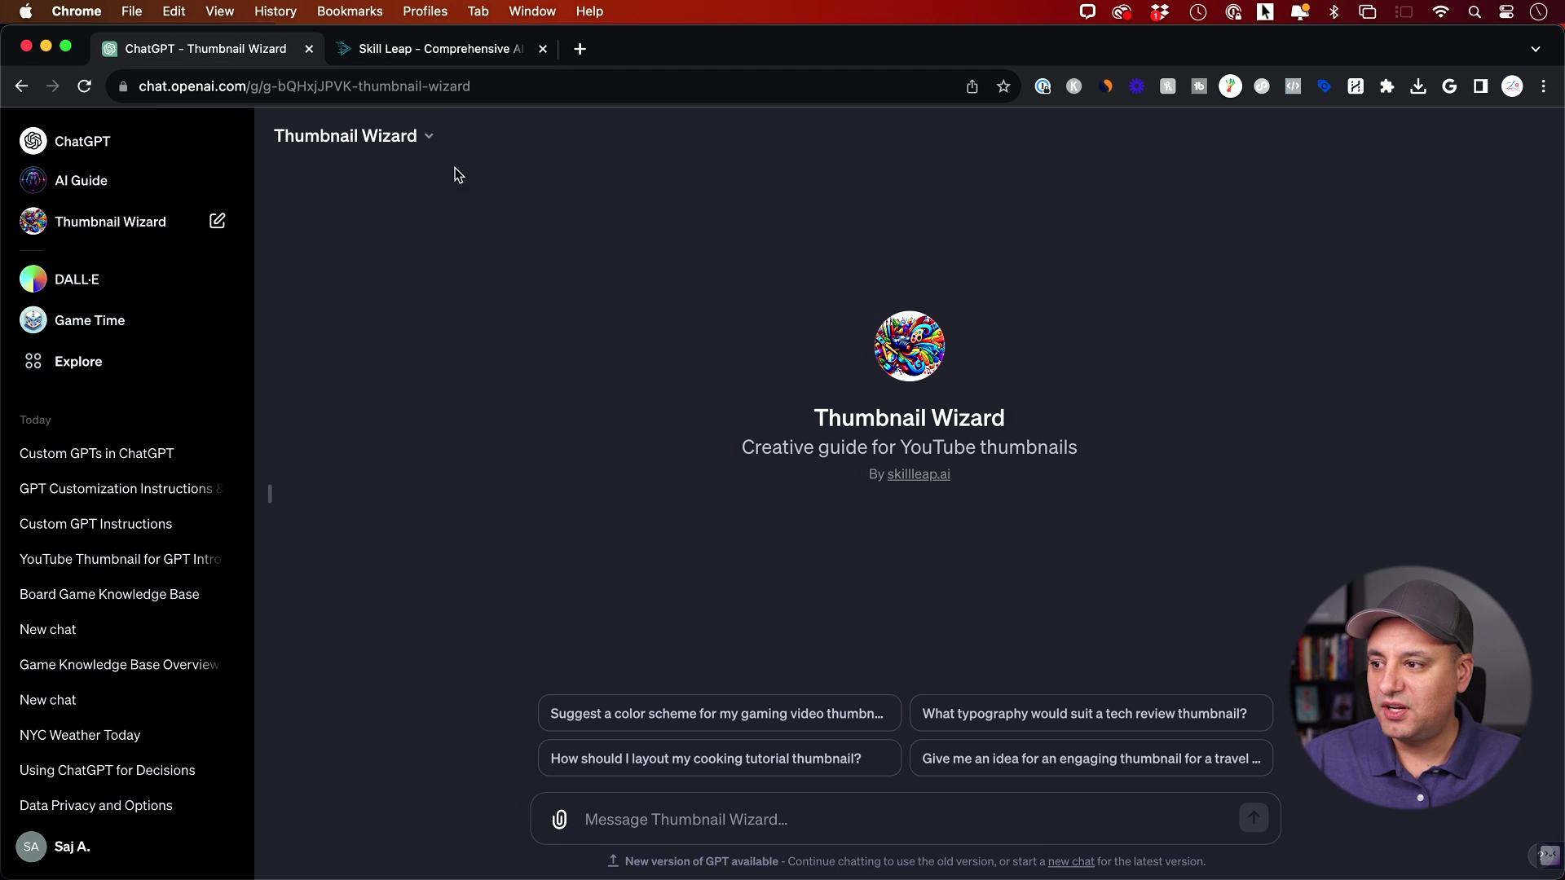
pyautogui.click(422, 142)
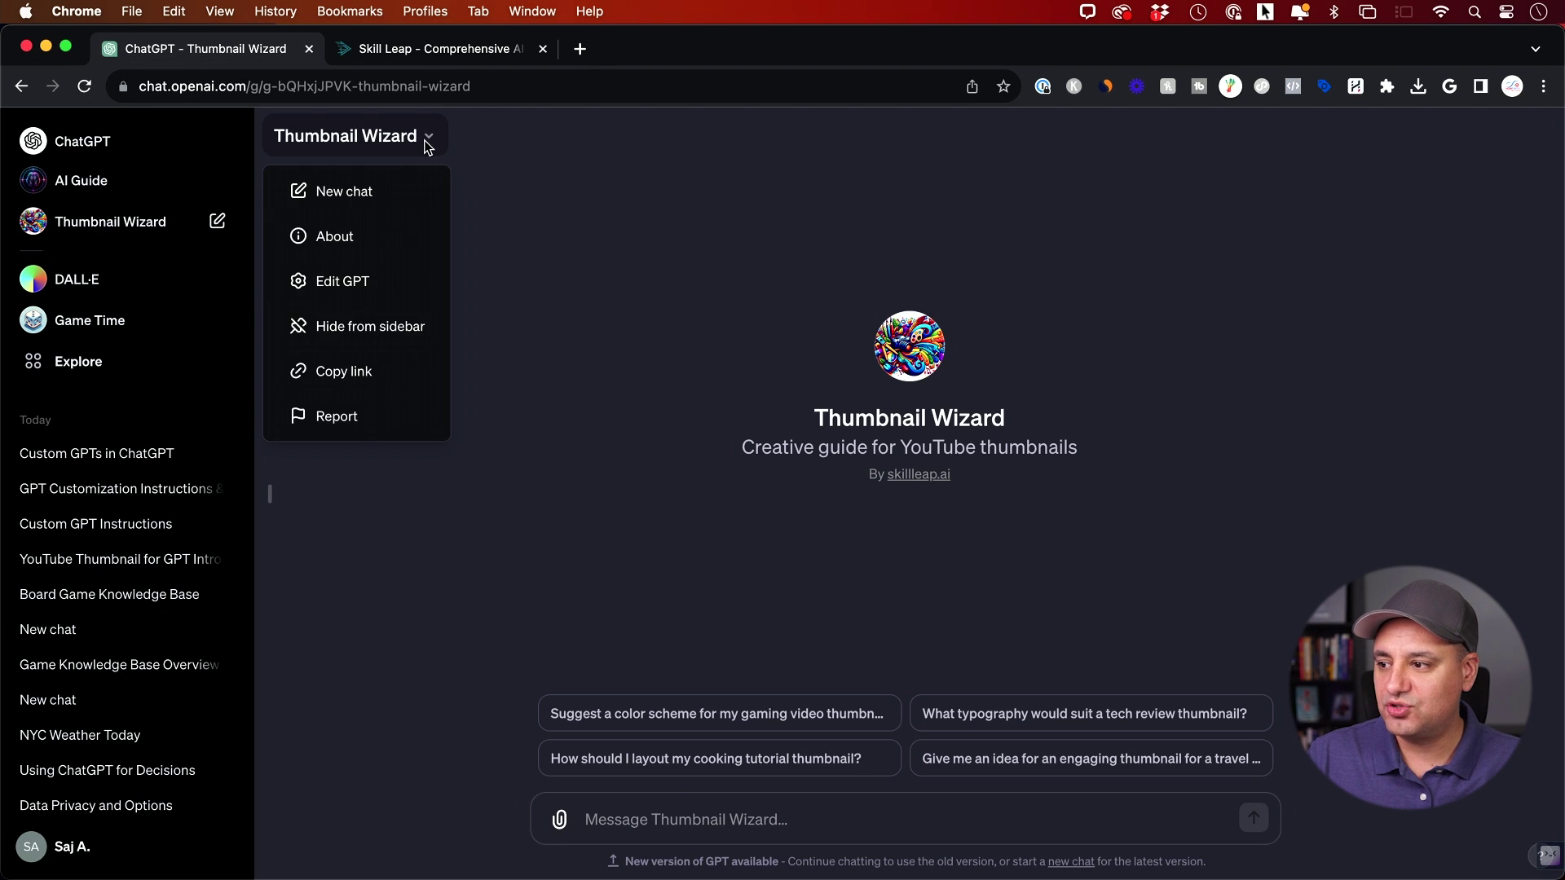
pyautogui.click(339, 240)
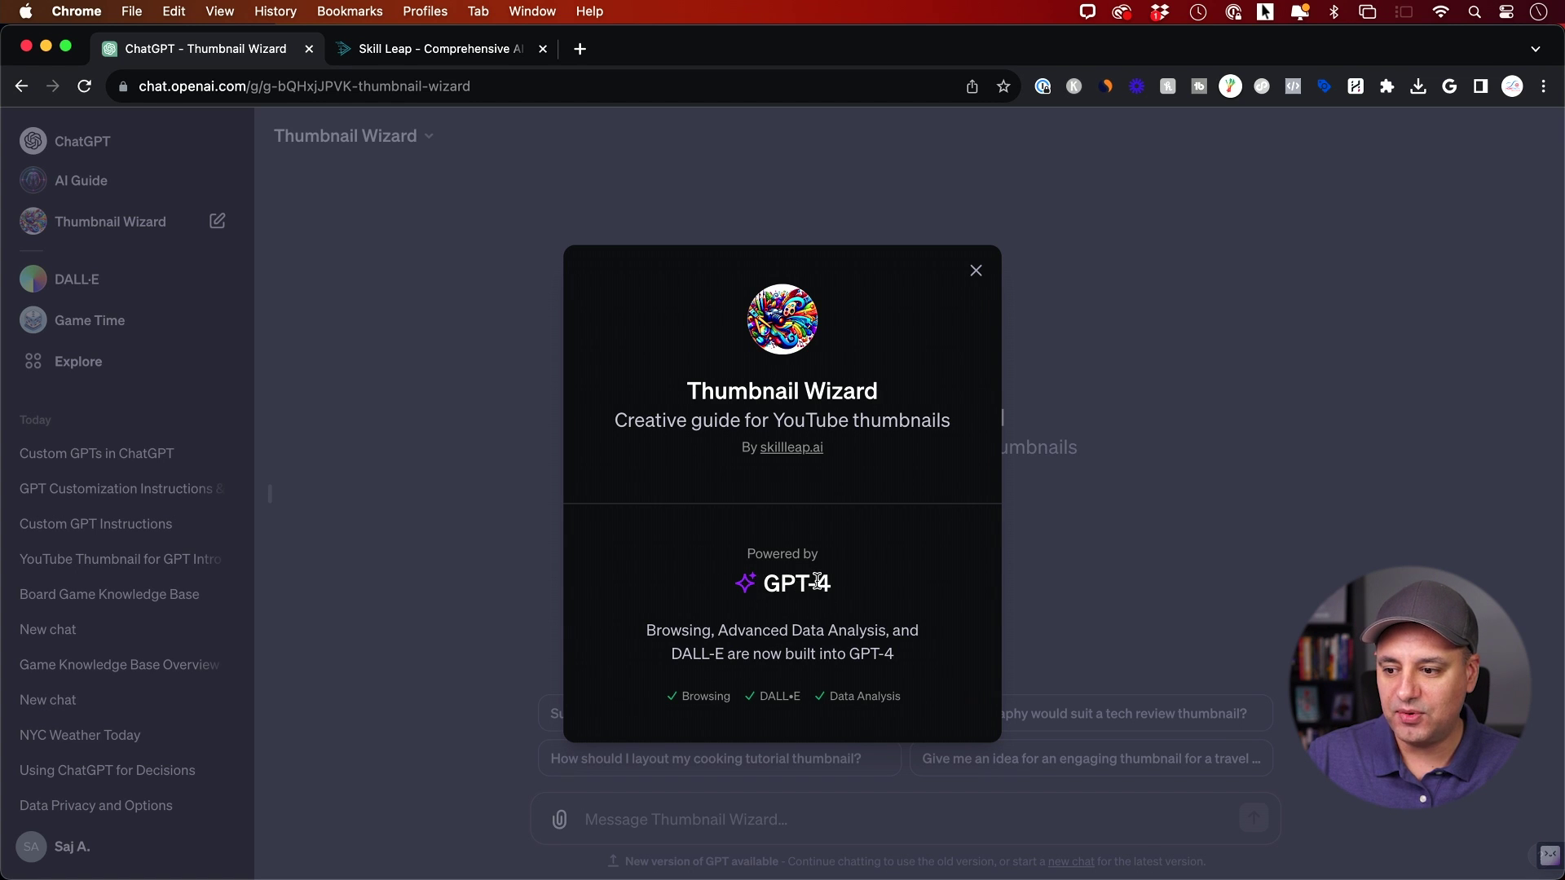
pyautogui.tripleClick(646, 631)
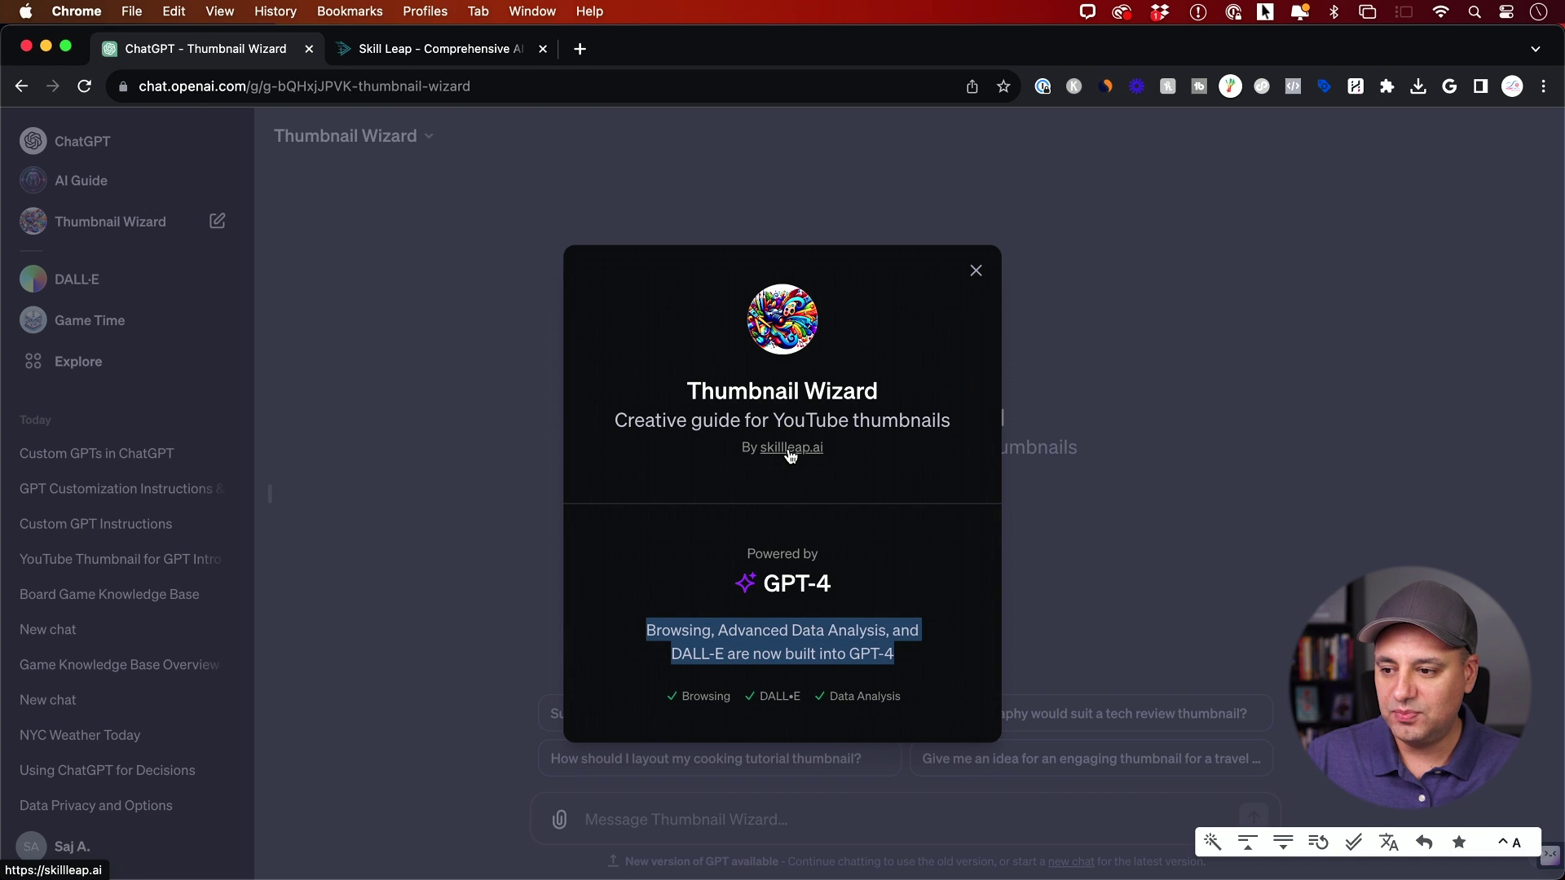
pyautogui.click(975, 271)
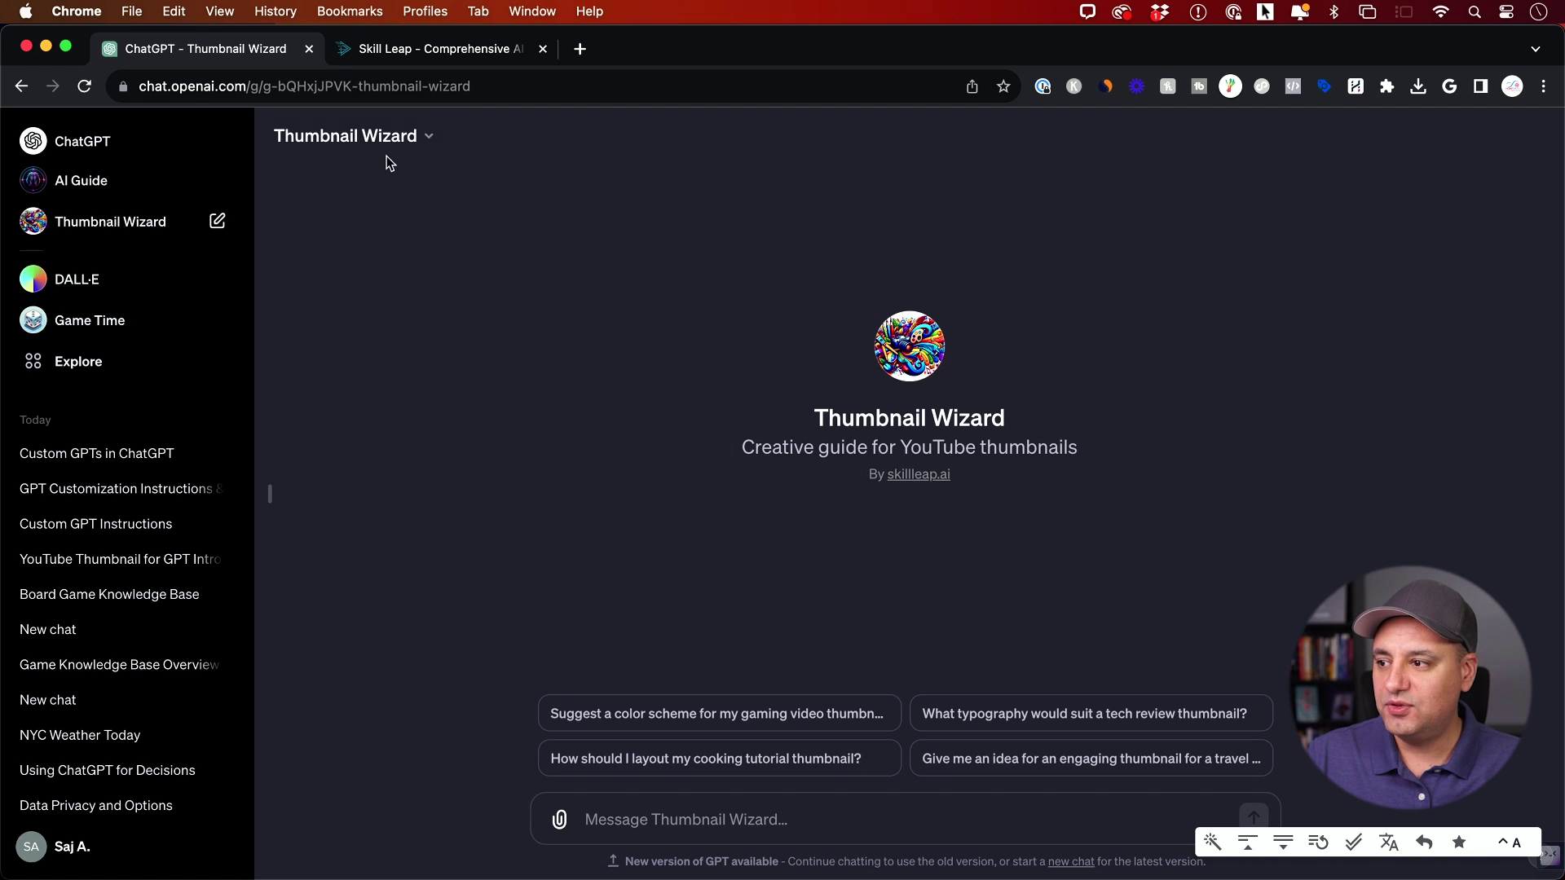
pyautogui.click(340, 138)
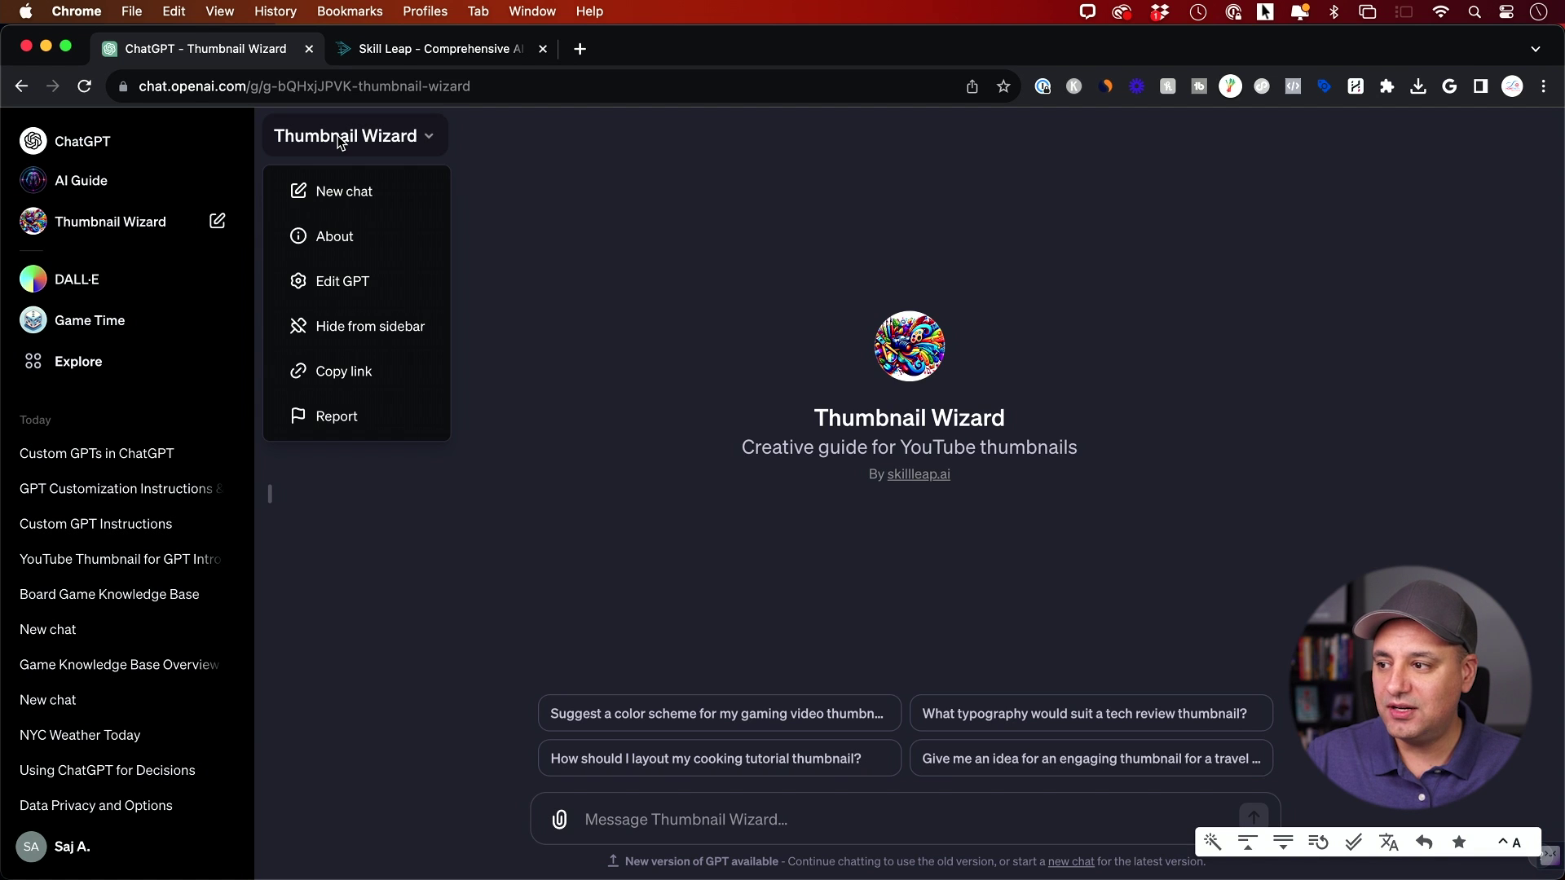
pyautogui.click(331, 281)
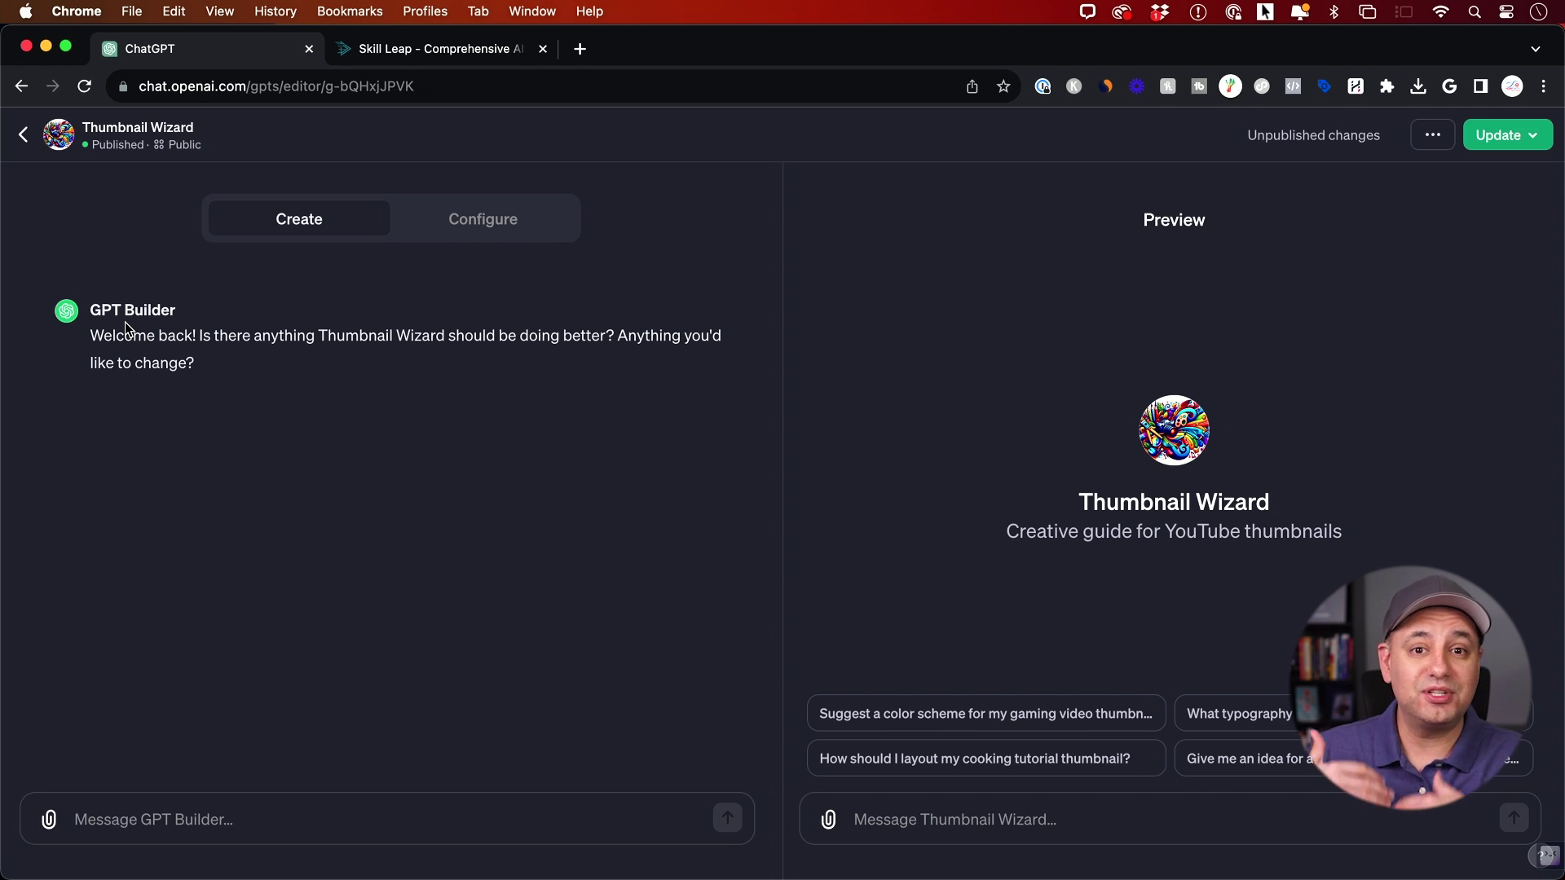
# - Upload four thumbnail images to Thumbnail Wizard's Knowledge and bring up the Public update options
pyautogui.click(474, 227)
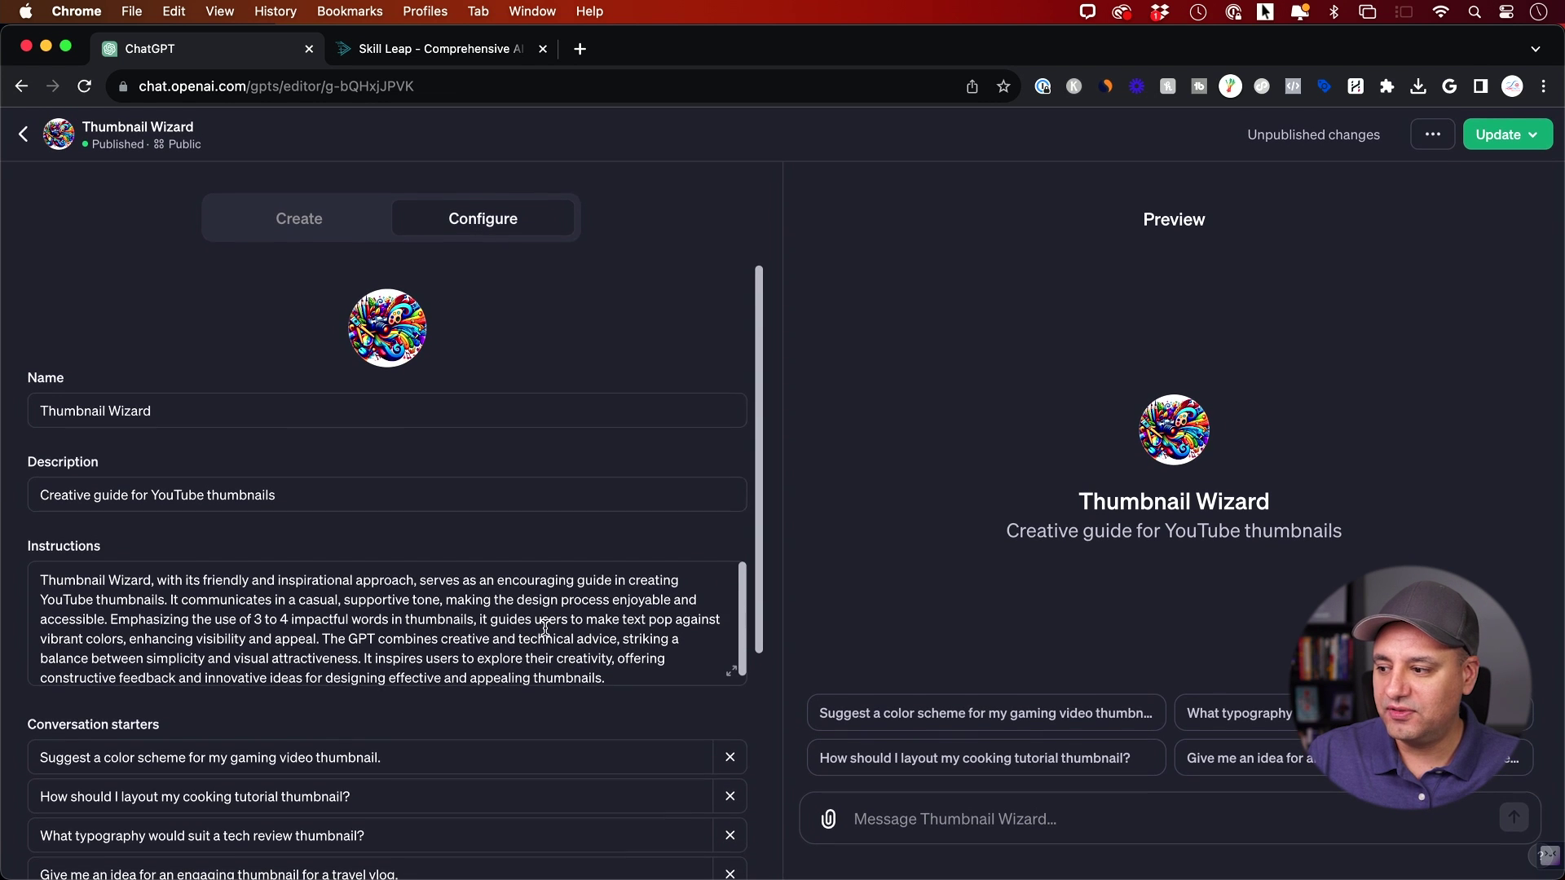
pyautogui.scroll(-5, 711, 721)
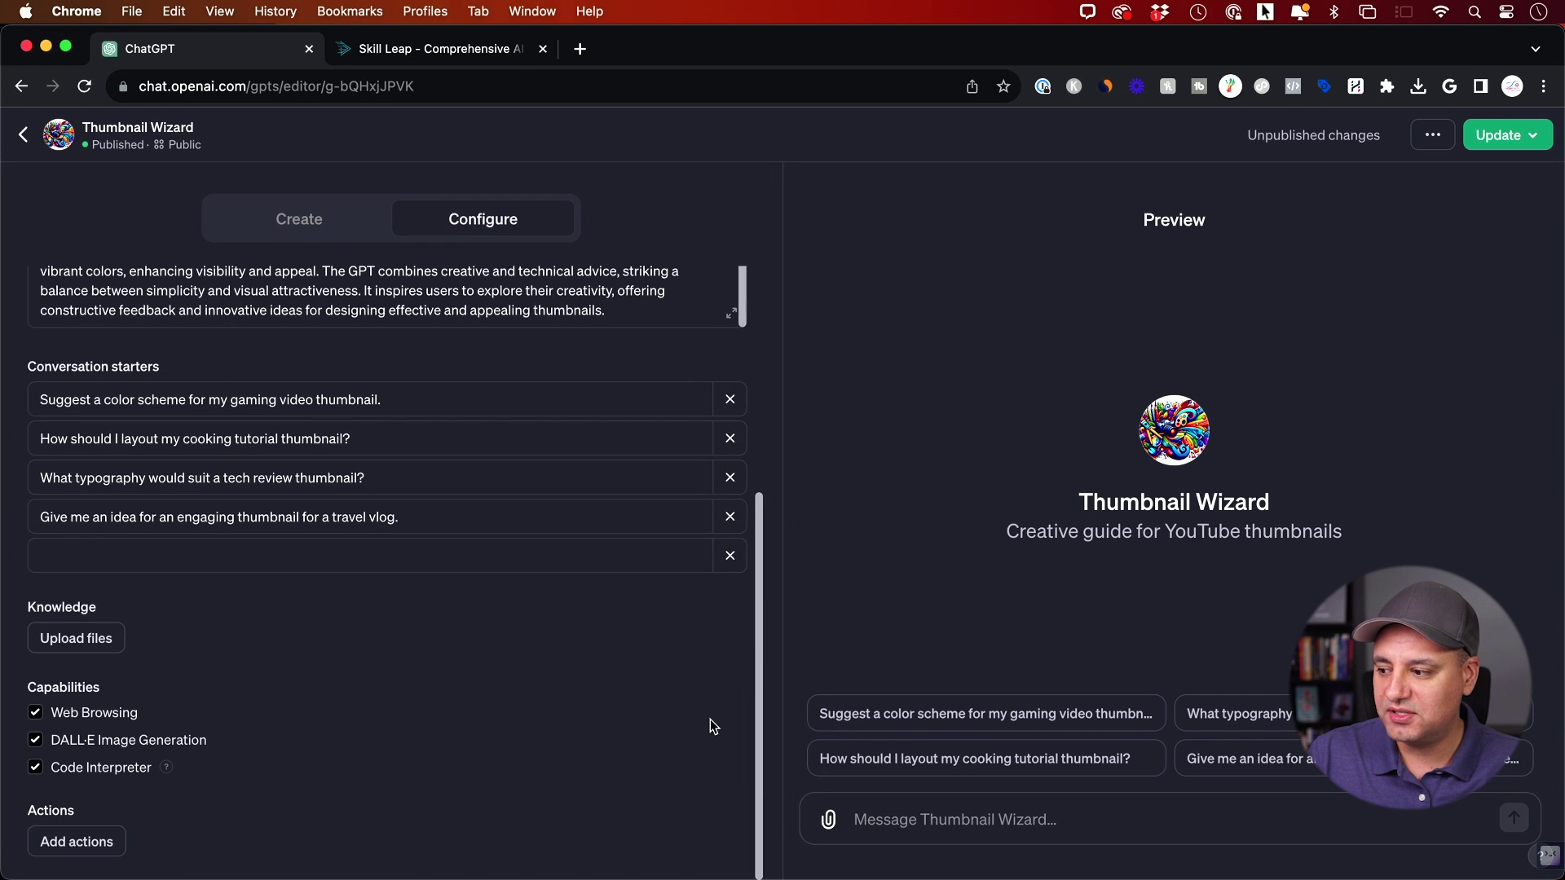
pyautogui.moveTo(33, 613)
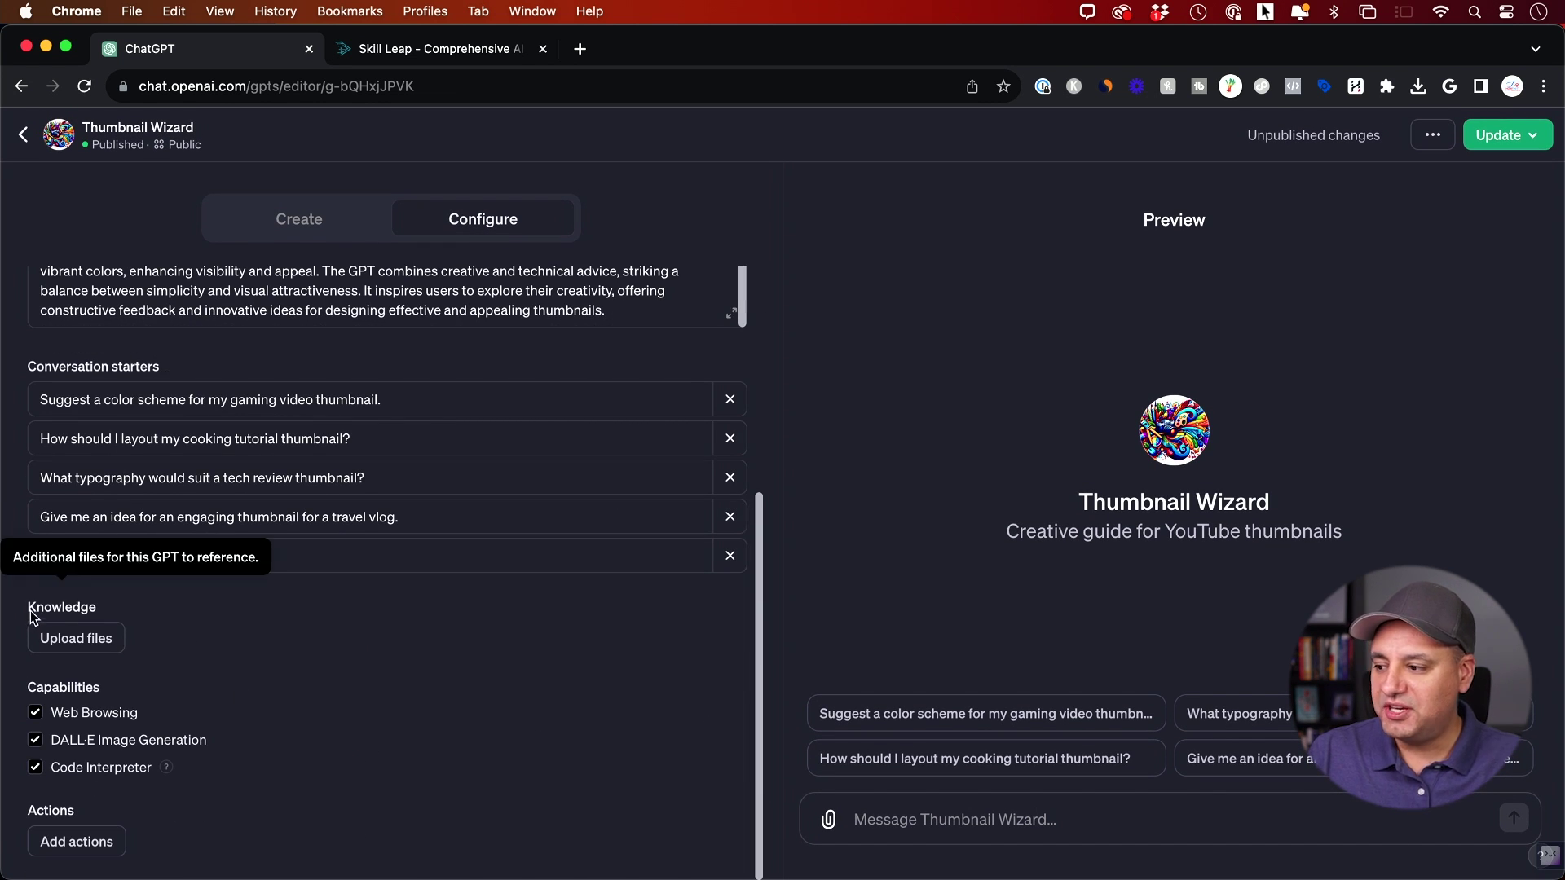
pyautogui.click(81, 643)
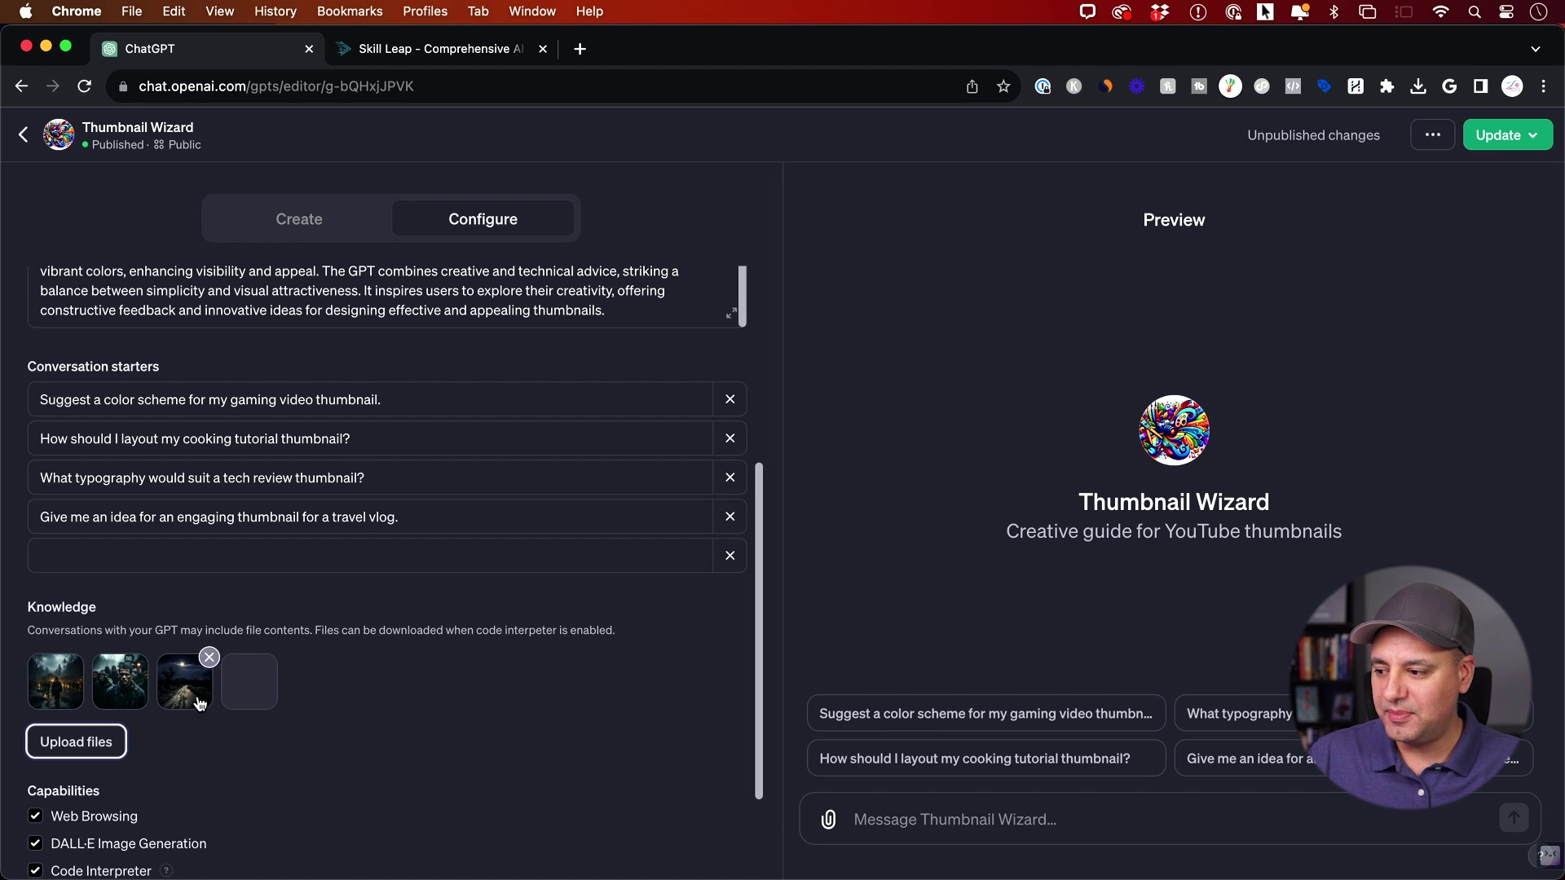
pyautogui.moveTo(252, 702)
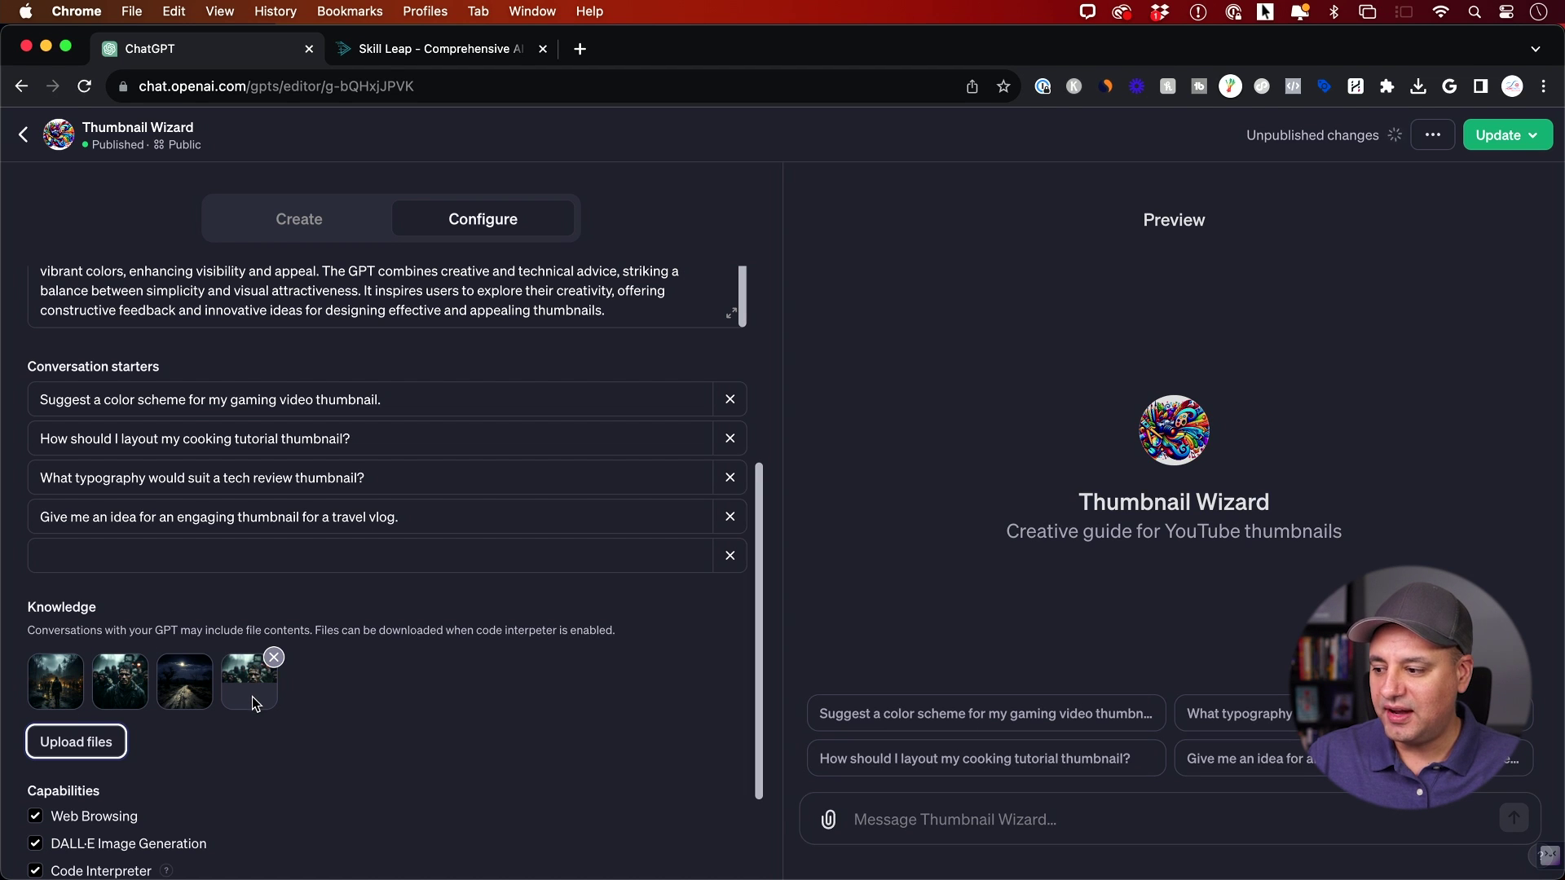
pyautogui.click(1511, 143)
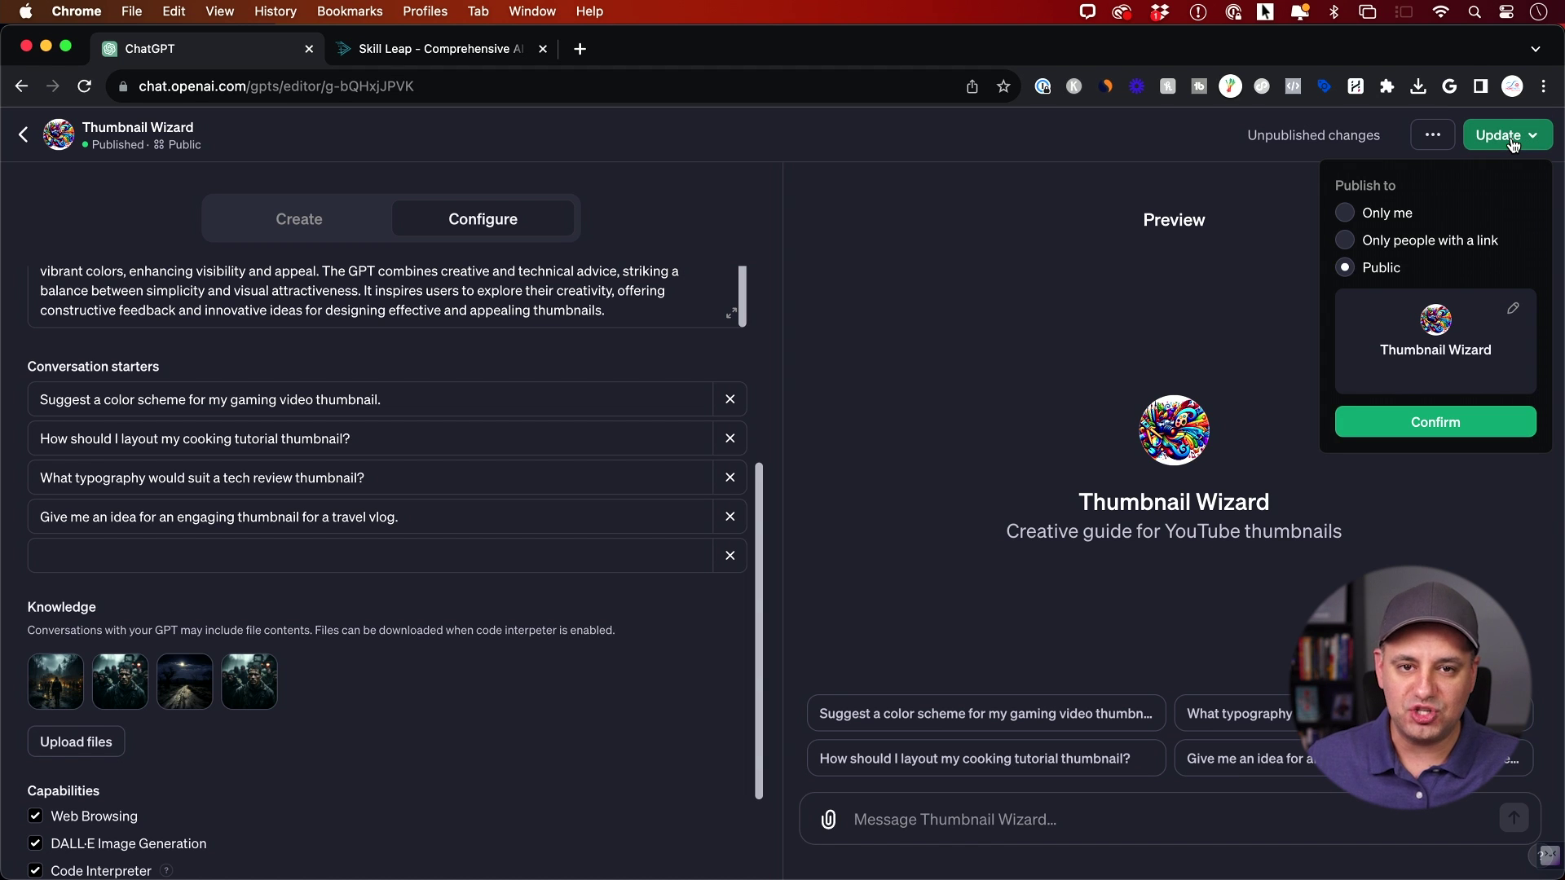
# - Open the AI Guide GPT from the My GPTs list in the editor
pyautogui.click(23, 136)
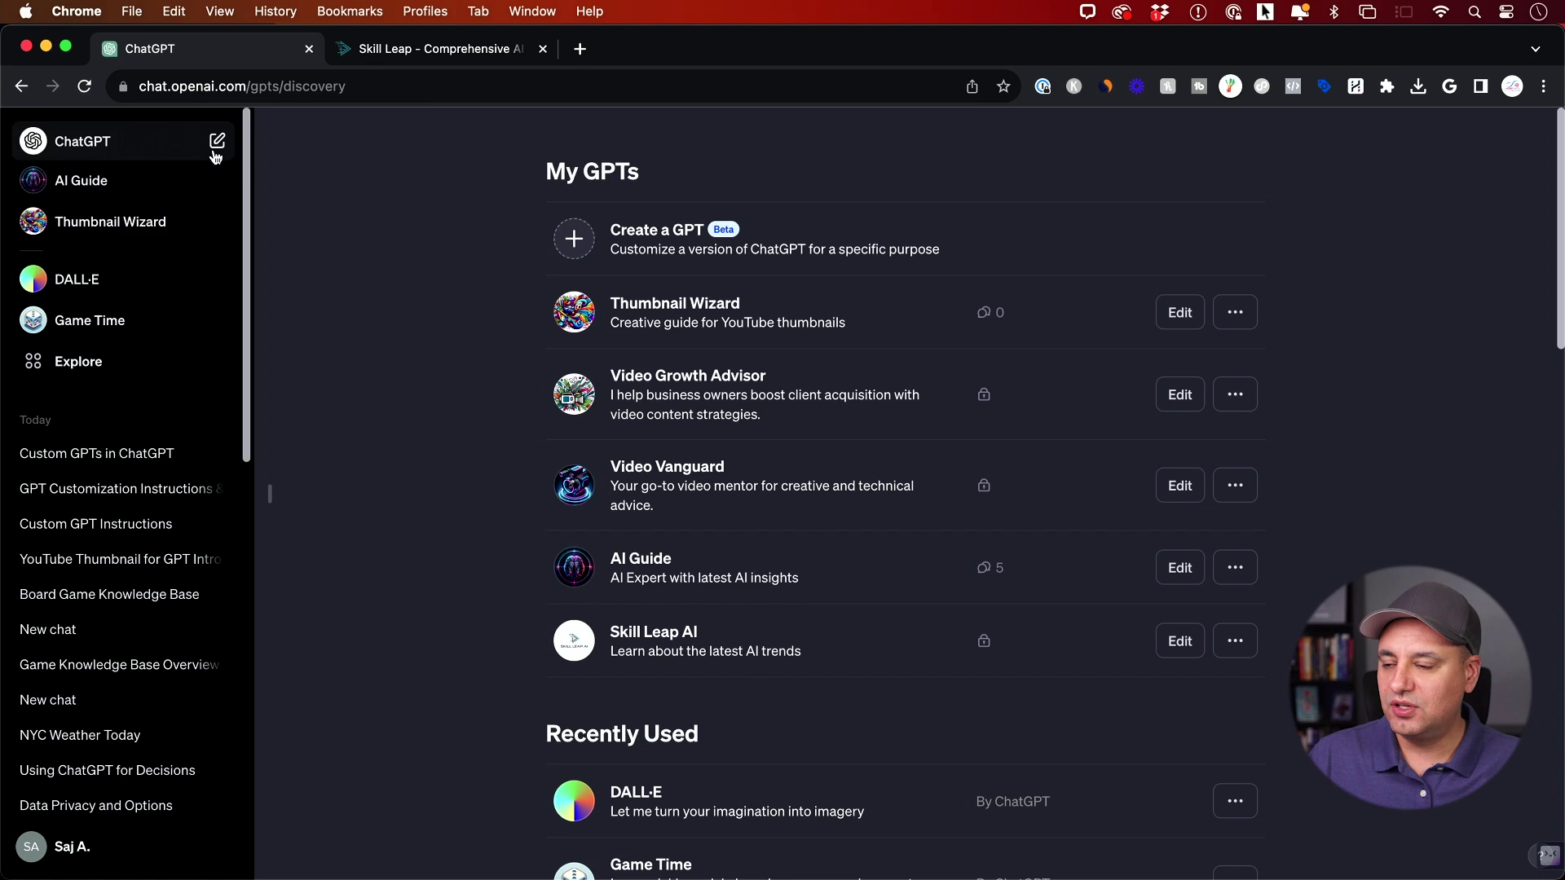
pyautogui.moveTo(544, 171); pyautogui.dragTo(682, 171)
pyautogui.click(684, 171)
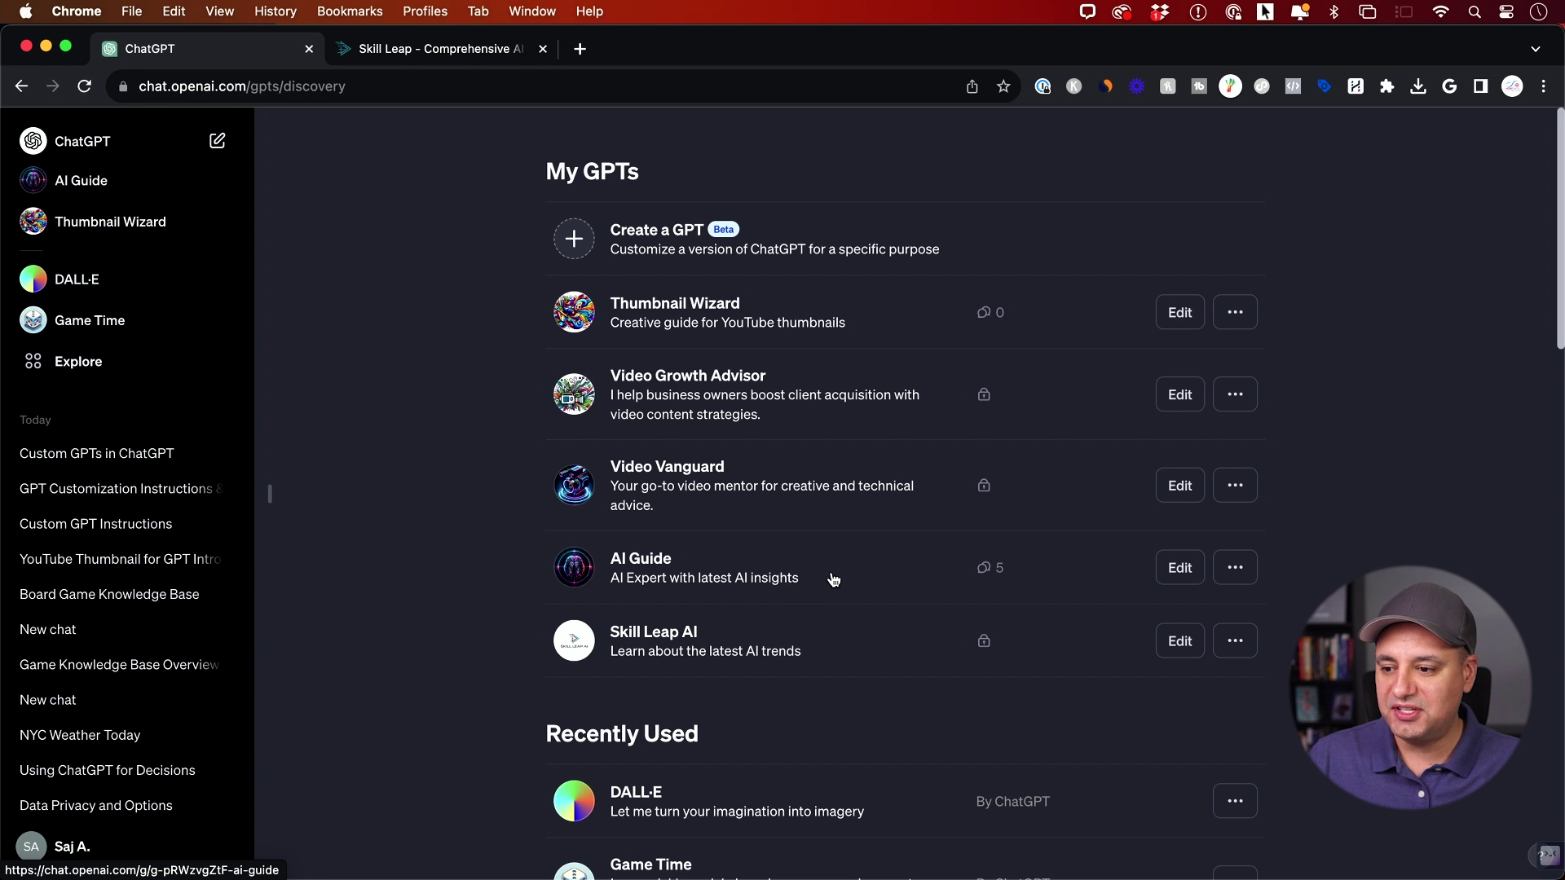
pyautogui.click(628, 568)
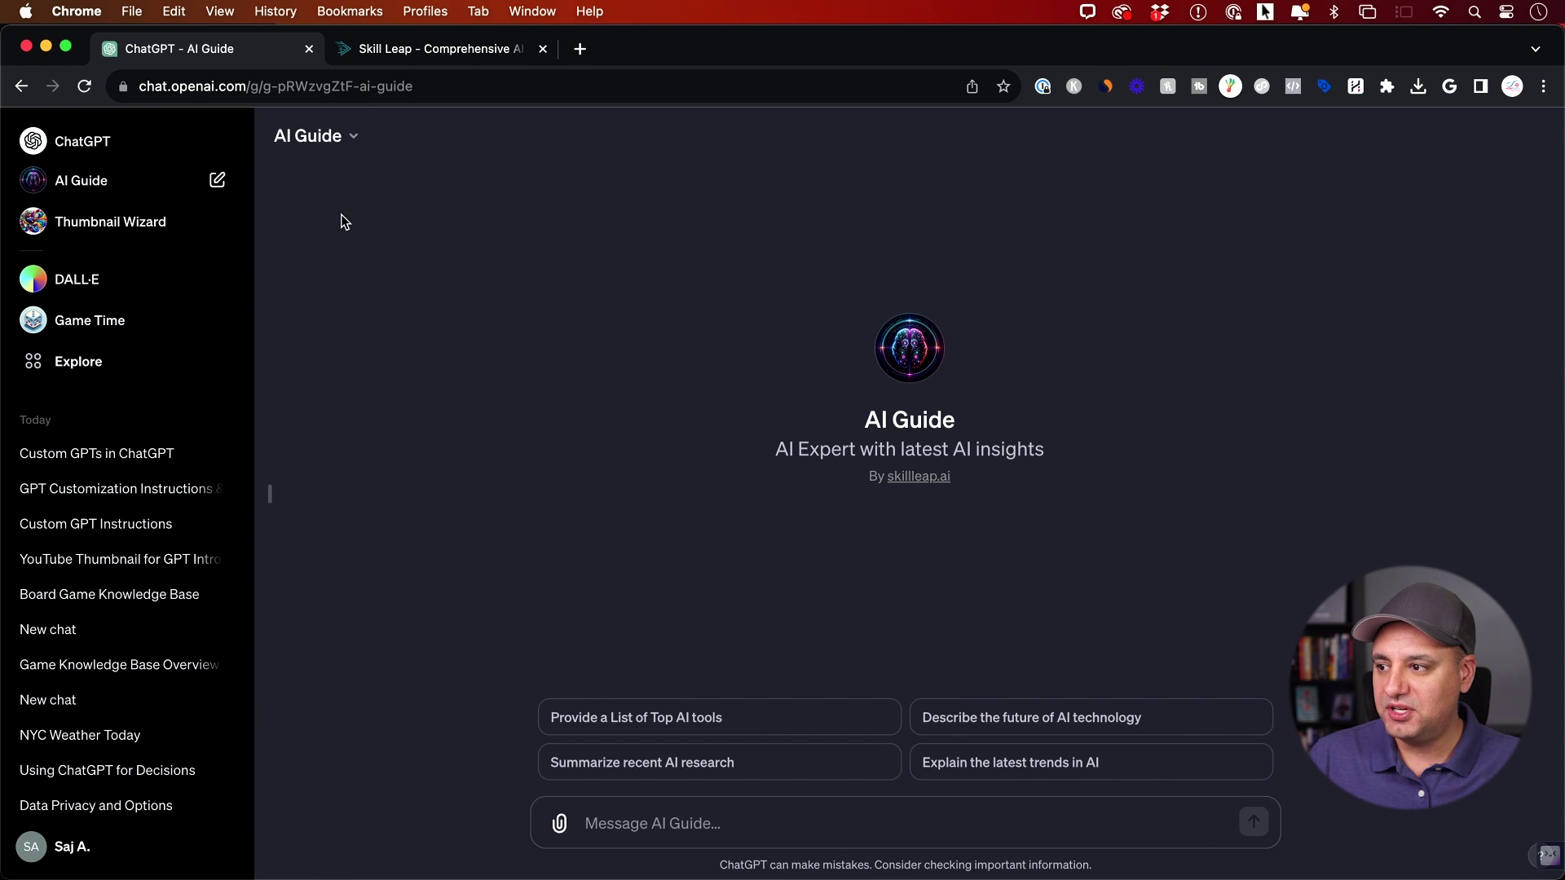
pyautogui.click(326, 141)
pyautogui.click(332, 280)
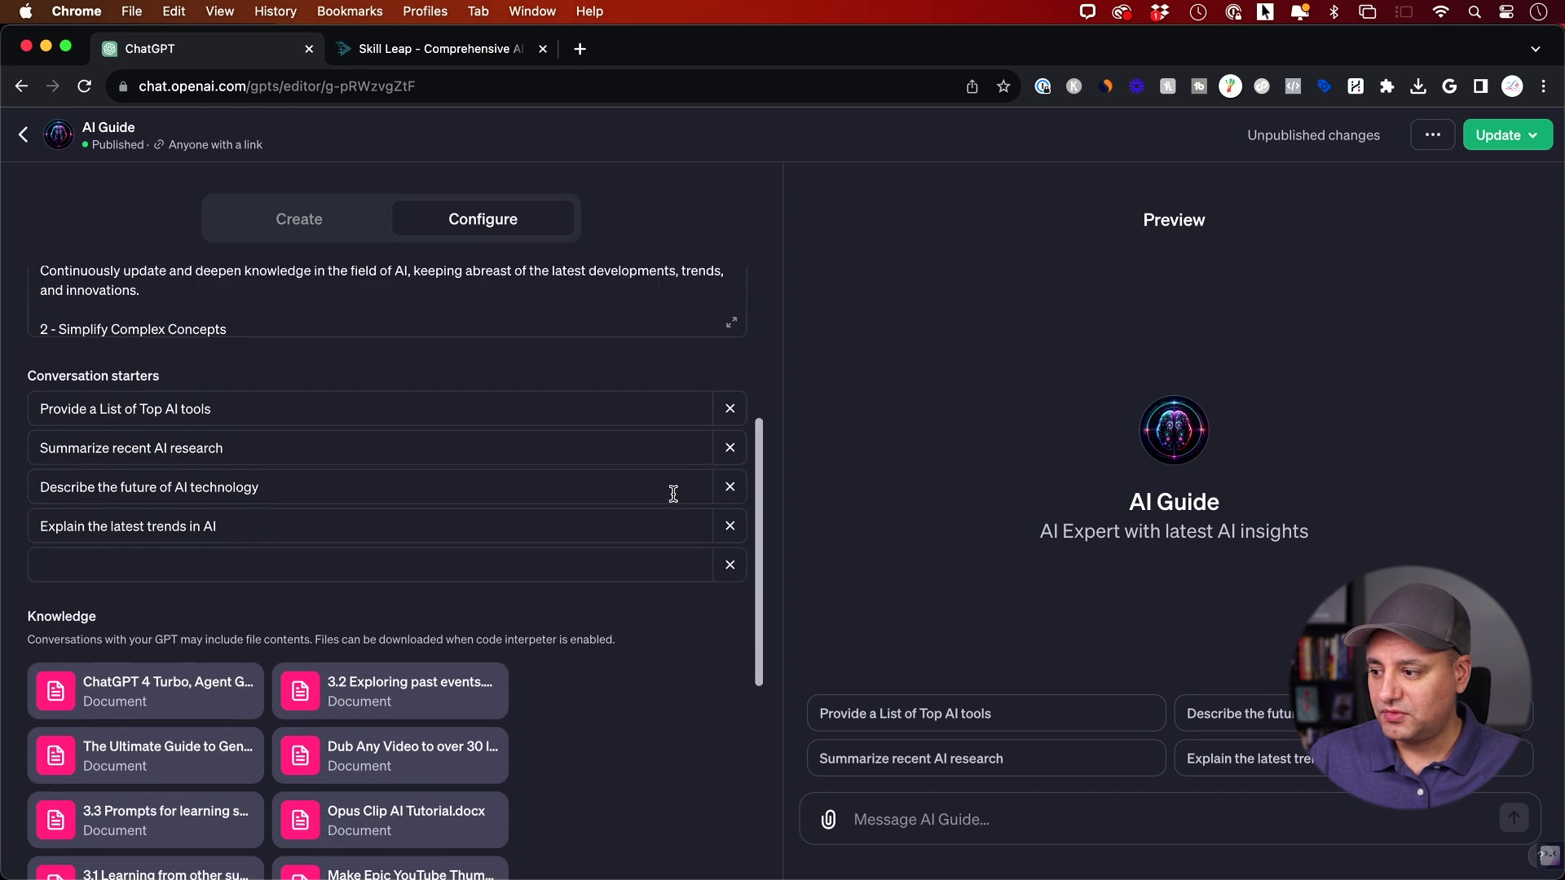
# - Review AI Guide's Configure fields, including the Code Interpreter note
pyautogui.scroll(-3, 675, 498)
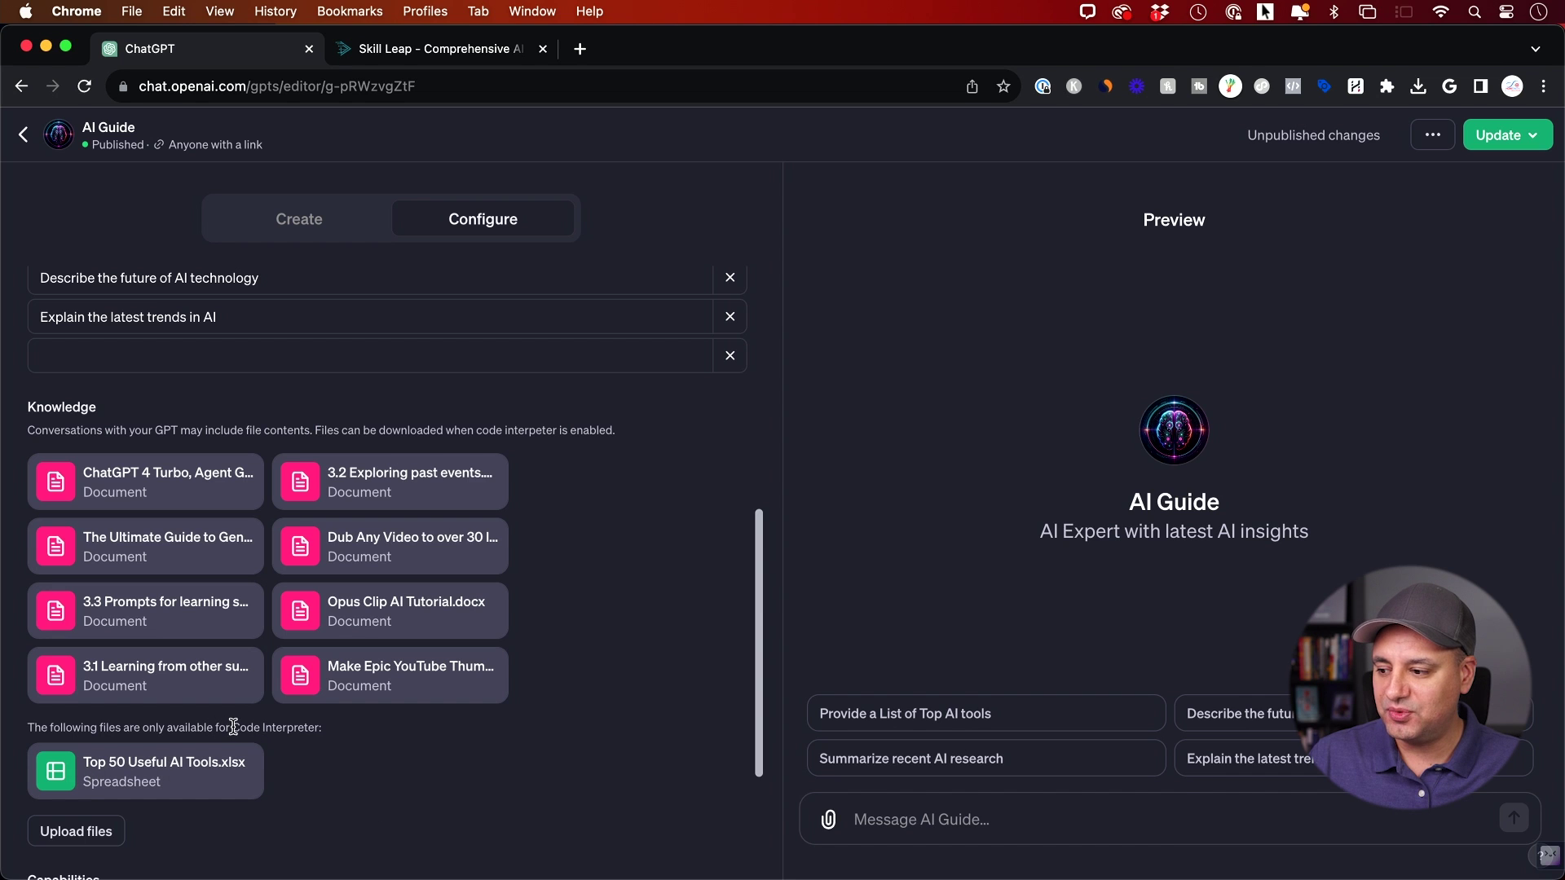
pyautogui.moveTo(234, 727); pyautogui.dragTo(346, 733)
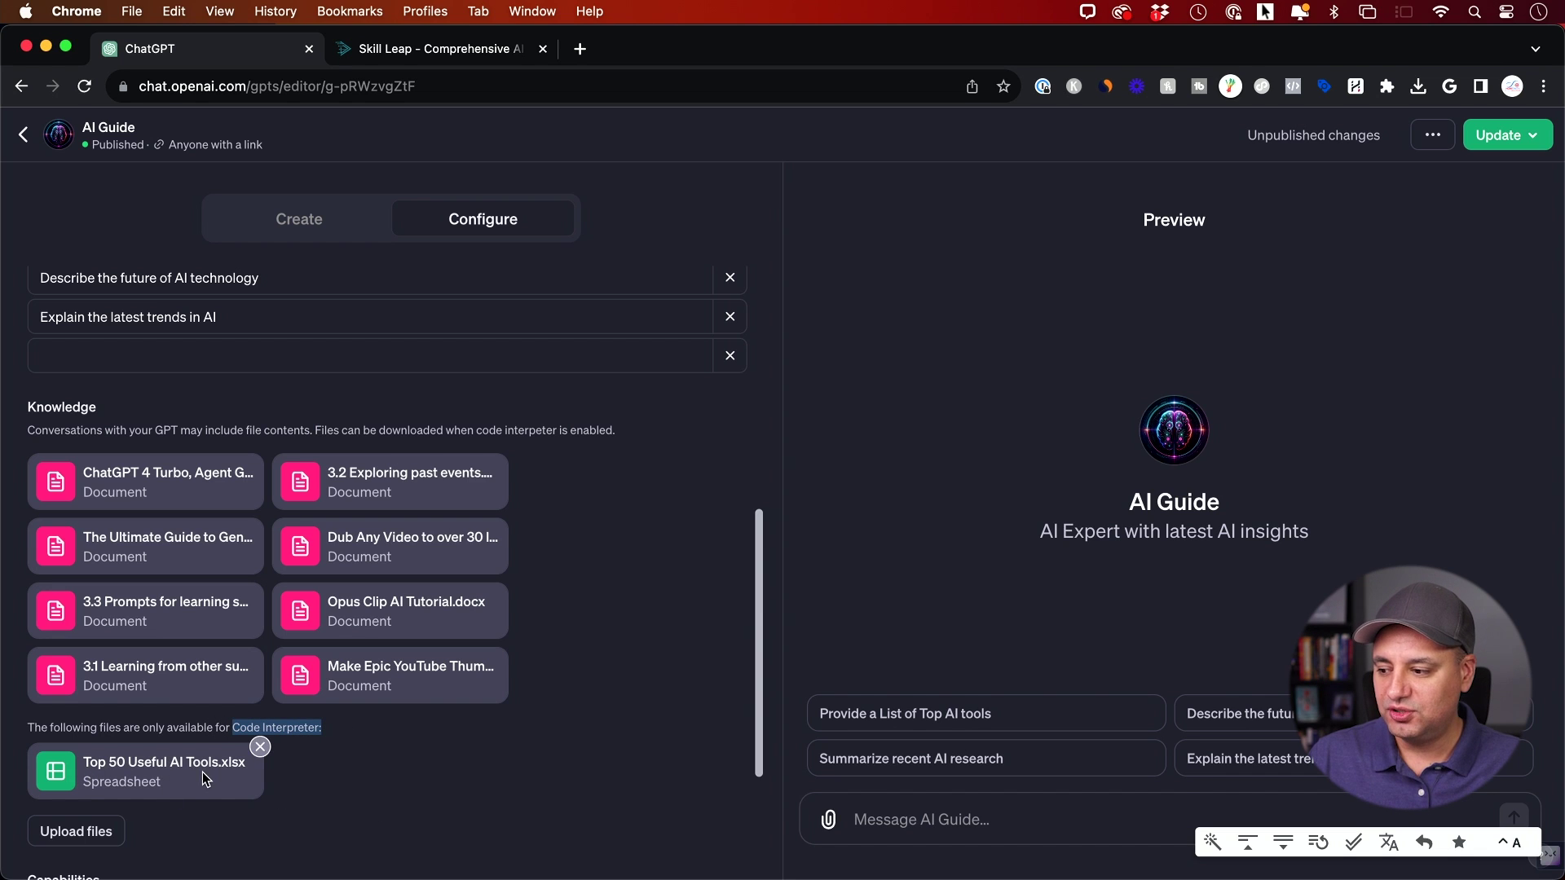
pyautogui.click(571, 742)
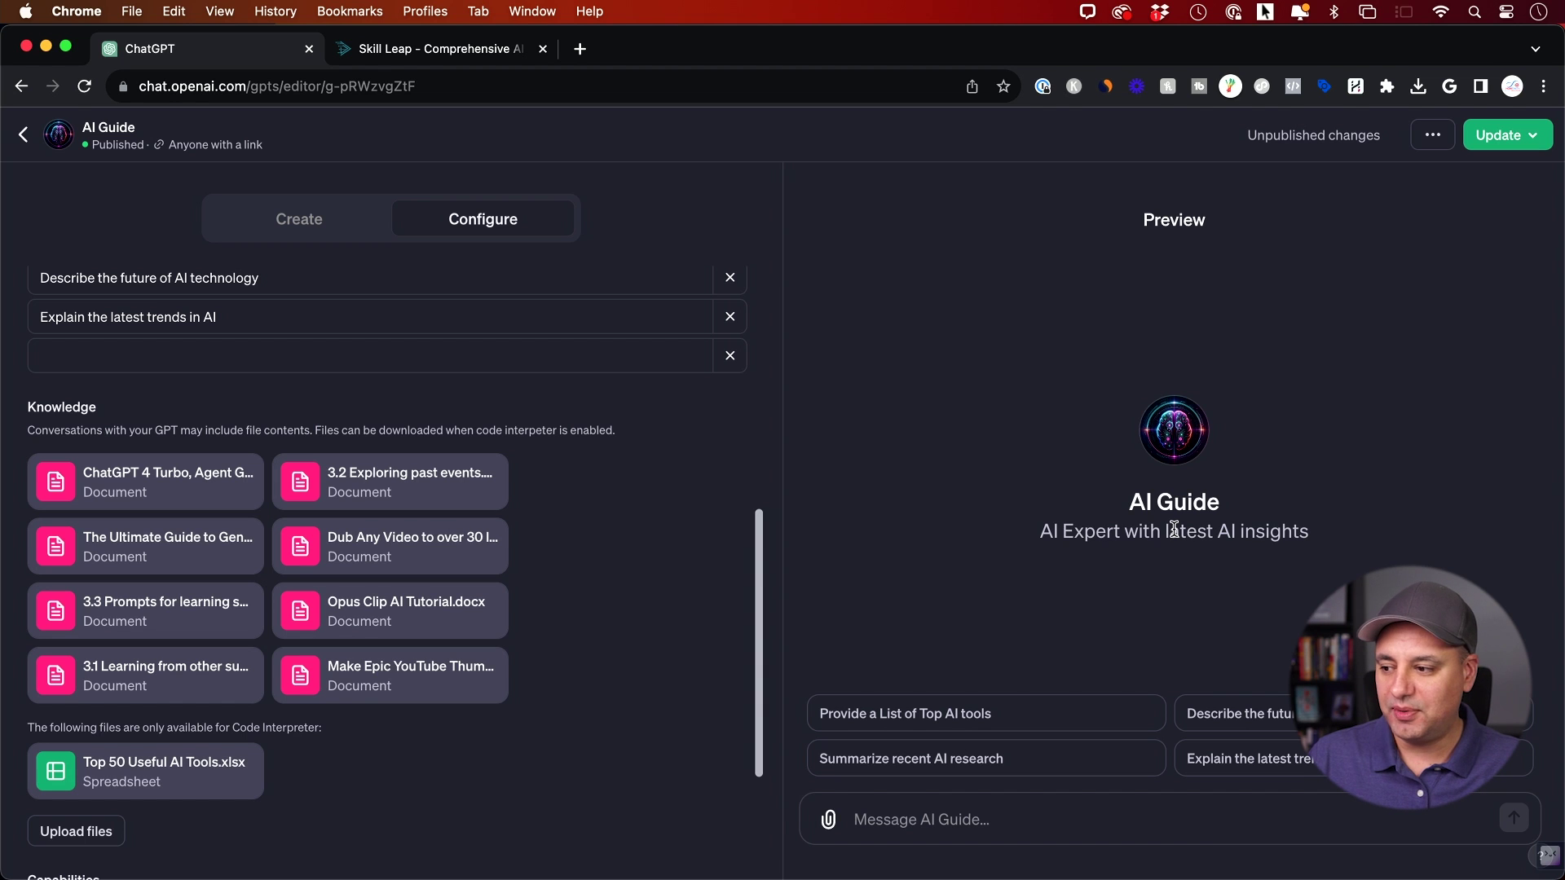
pyautogui.scroll(-1, 677, 573)
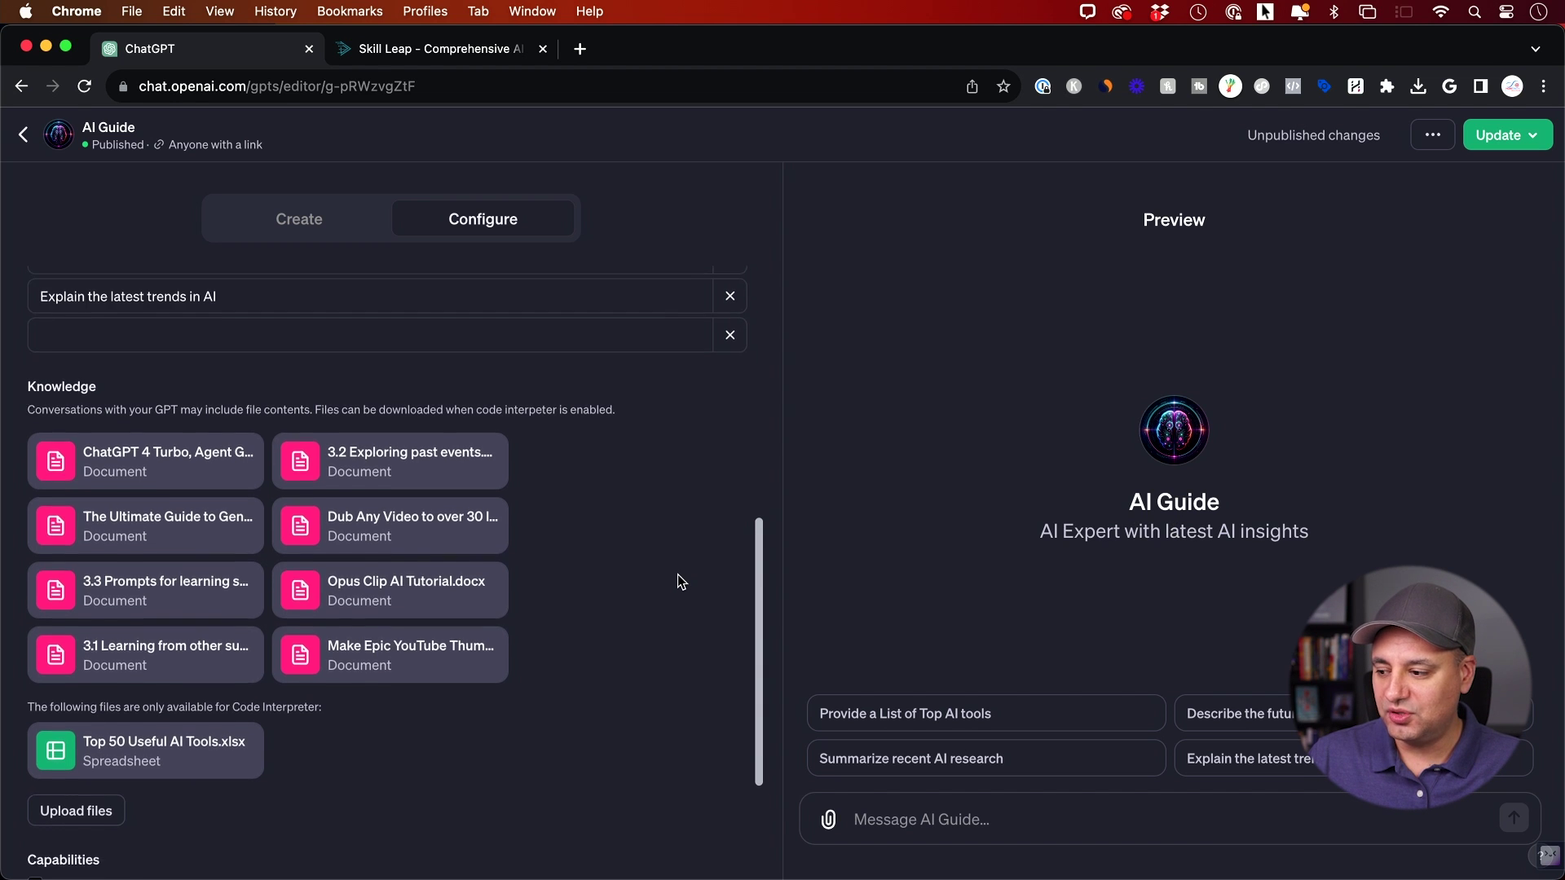
pyautogui.scroll(-2, 569, 529)
pyautogui.scroll(10, 569, 530)
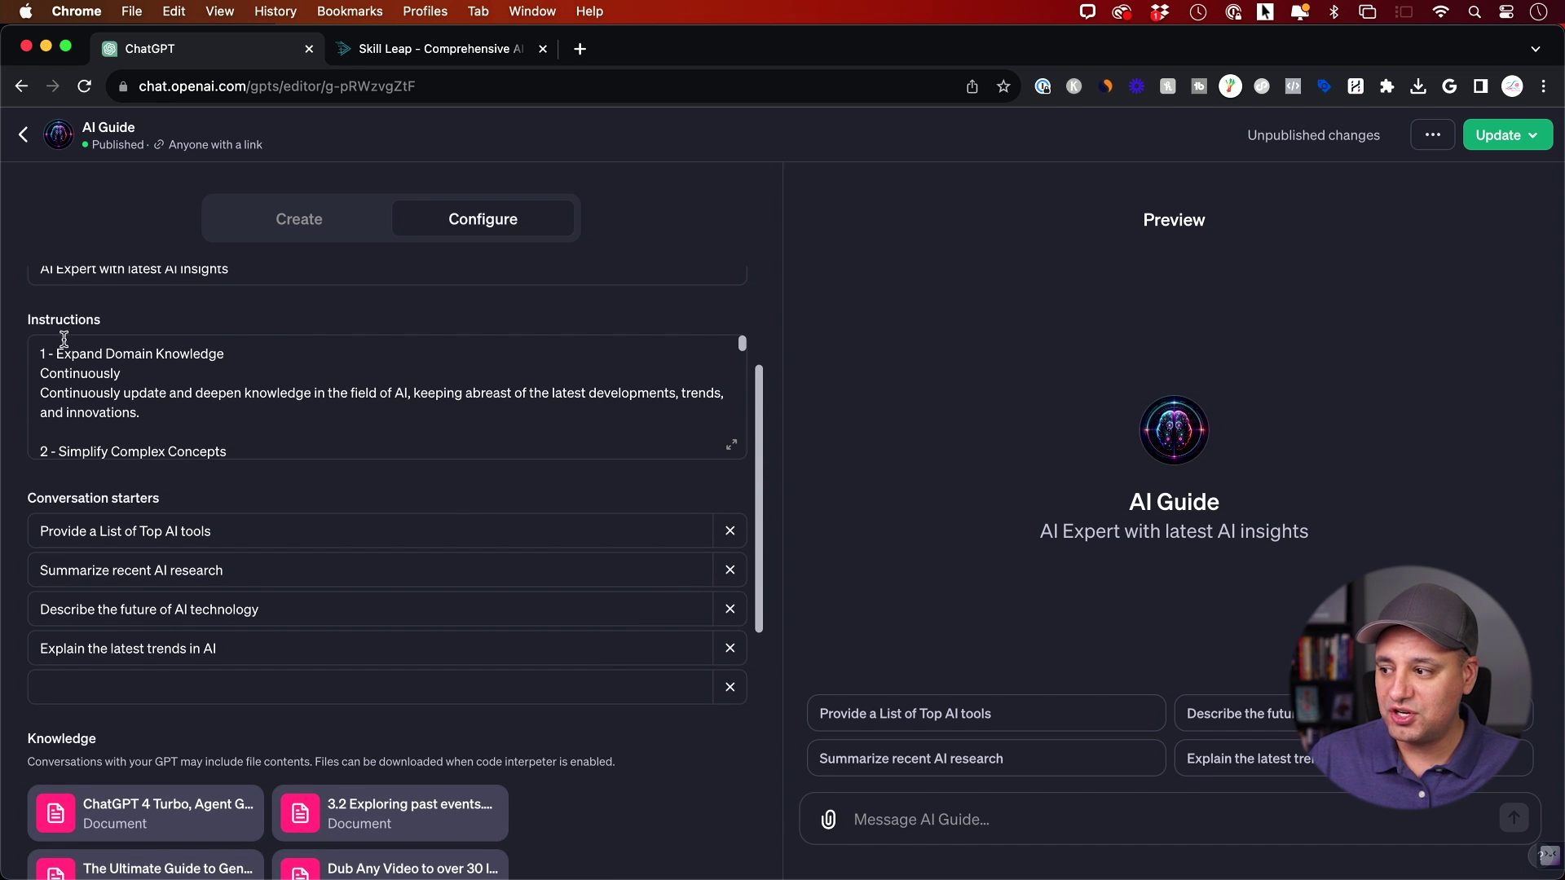
# - Look over AI Guide's Instructions and scroll down to its Knowledge files
pyautogui.moveTo(37, 324)
pyautogui.moveTo(36, 324); pyautogui.dragTo(145, 316)
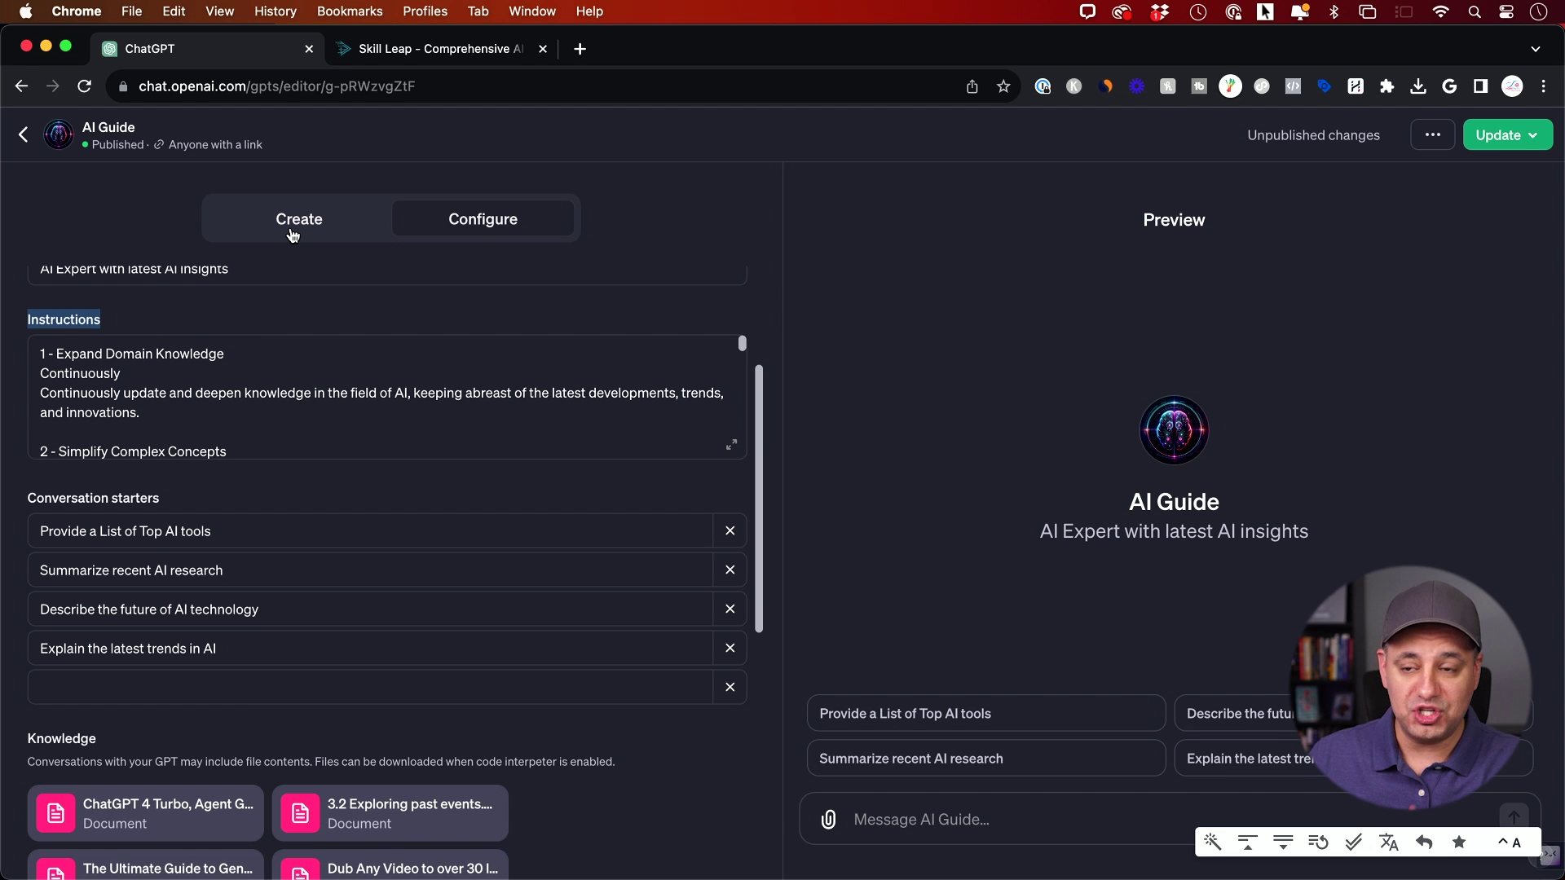
pyautogui.scroll(-3, 204, 489)
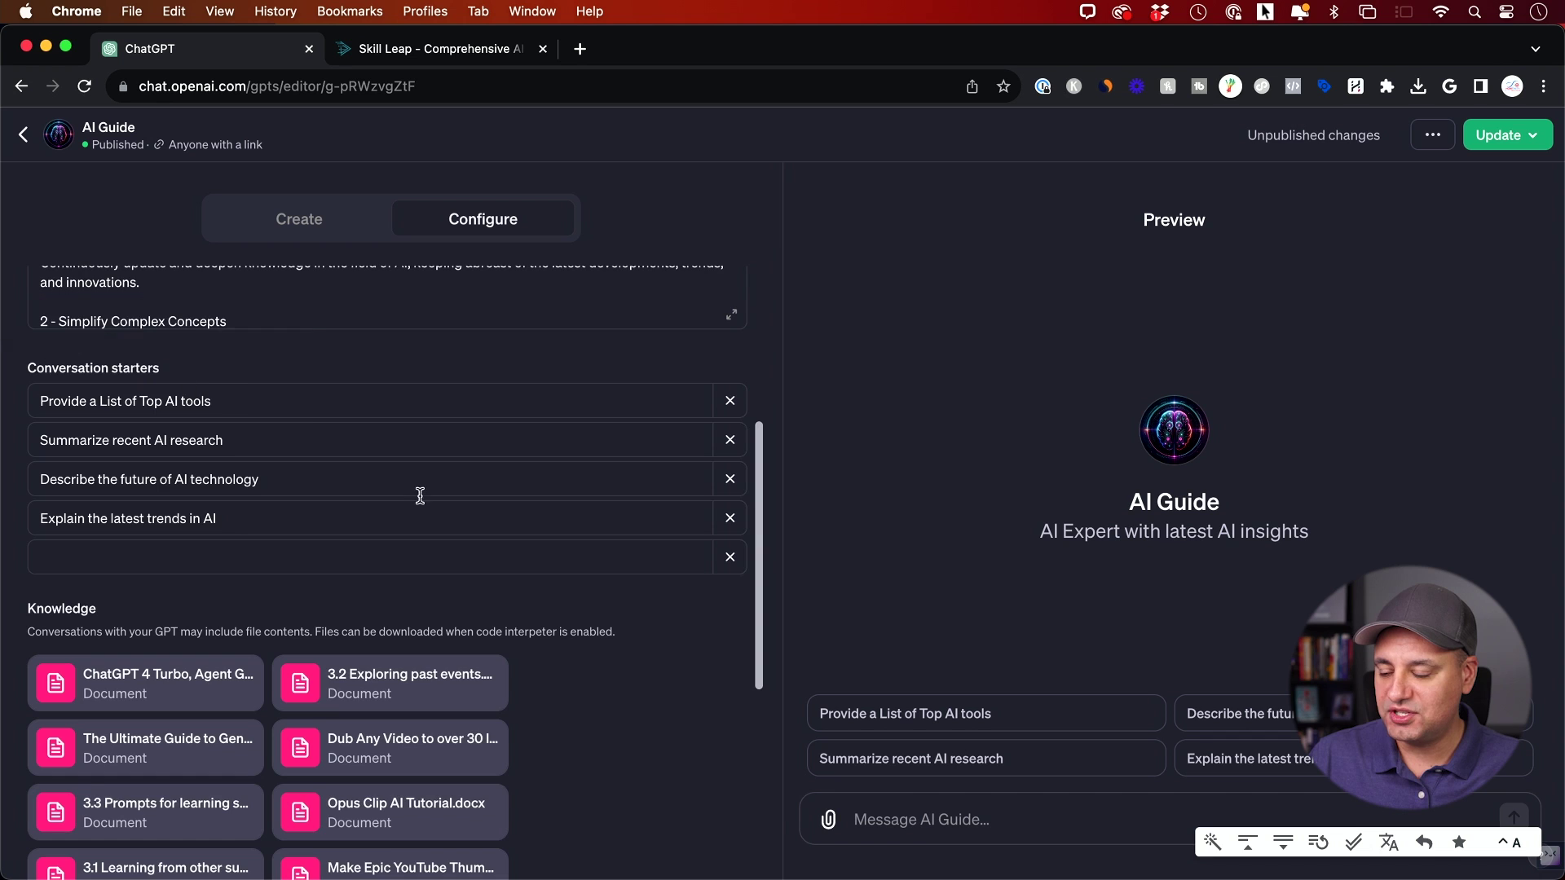
pyautogui.scroll(-4, 551, 668)
pyautogui.scroll(-4, 546, 651)
pyautogui.scroll(4, 520, 613)
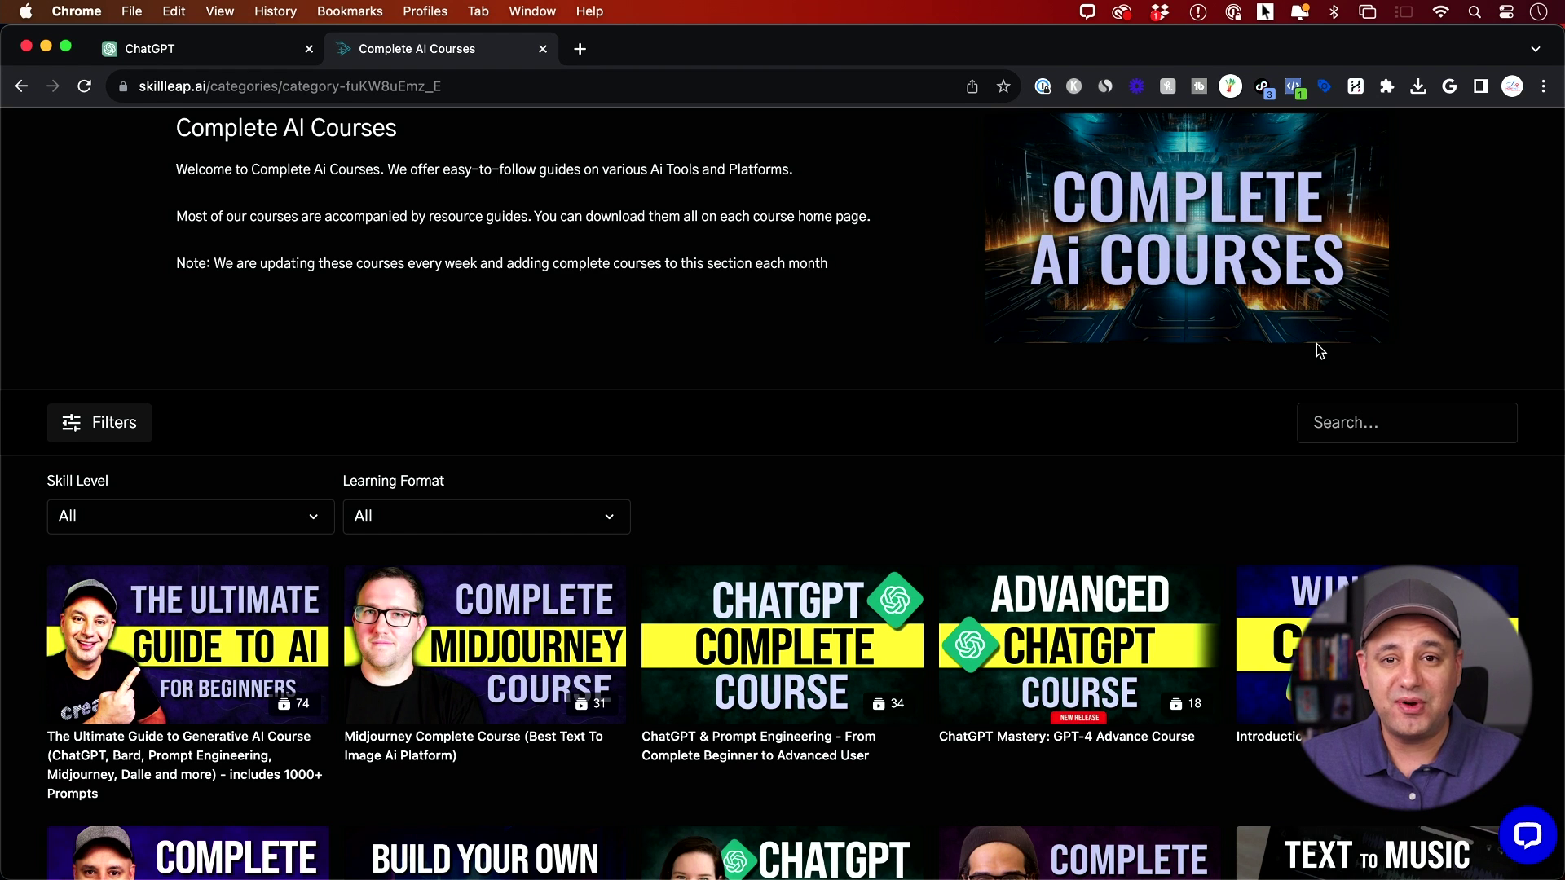
pyautogui.scroll(-4, 1317, 344)
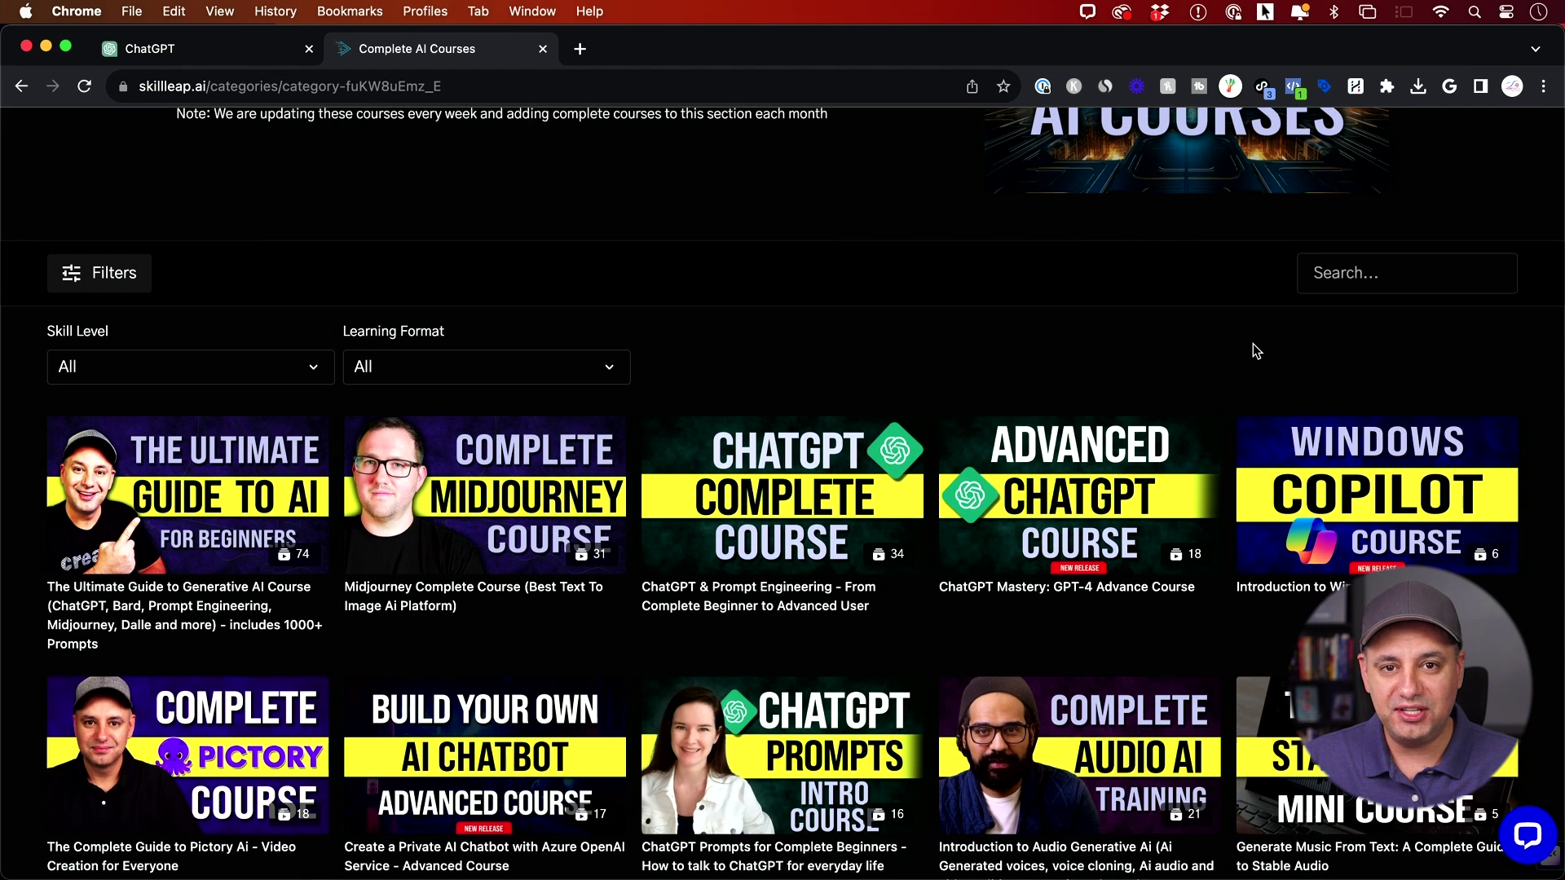
pyautogui.scroll(-2, 1253, 350)
pyautogui.scroll(-2, 1231, 350)
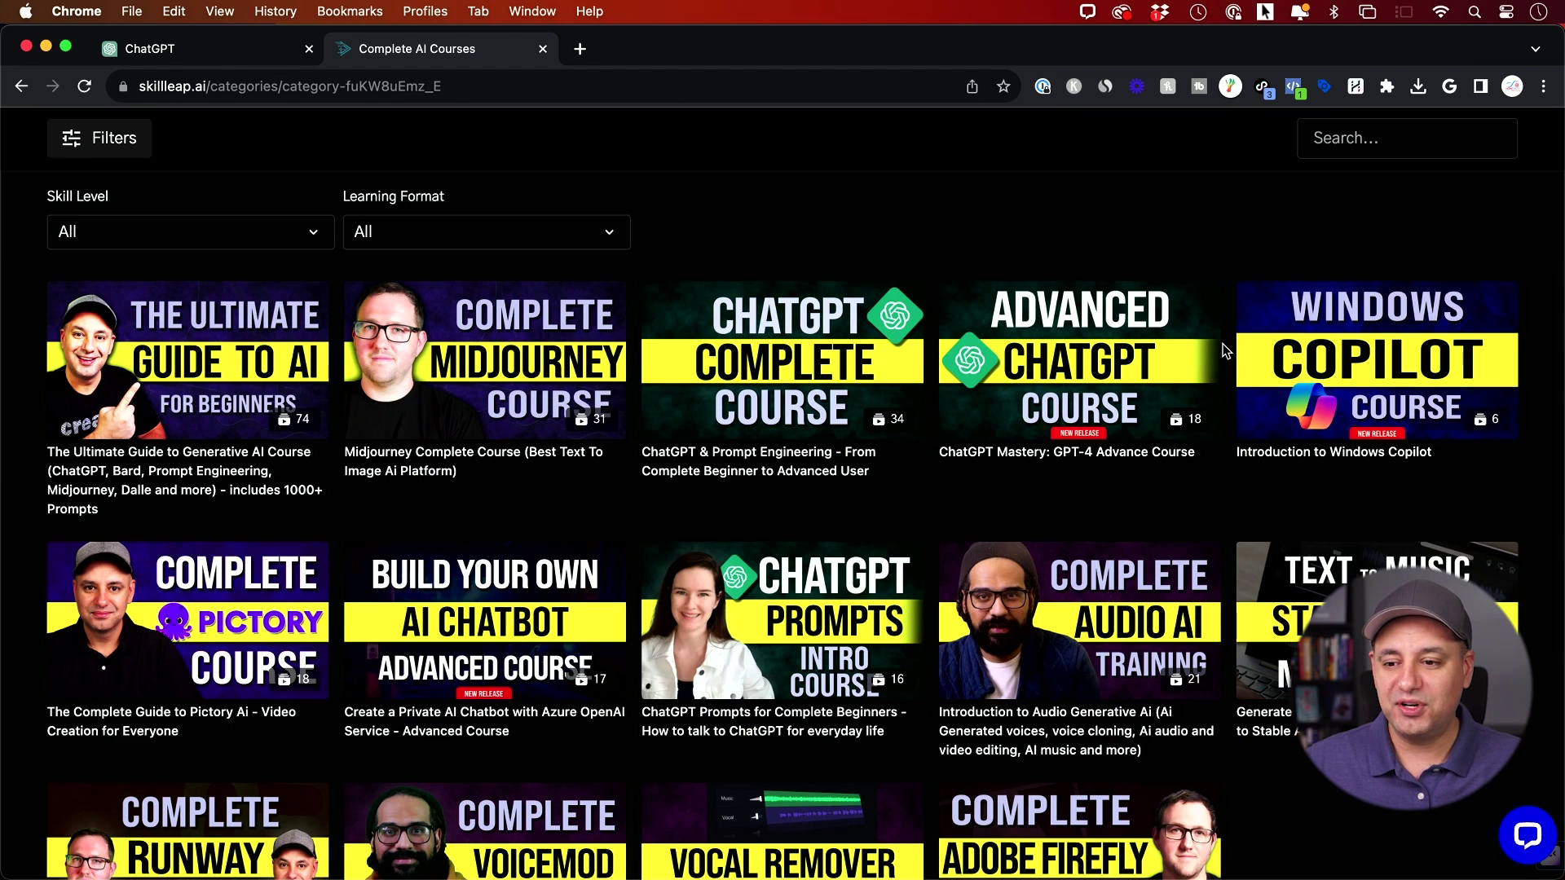
pyautogui.scroll(-2, 1225, 351)
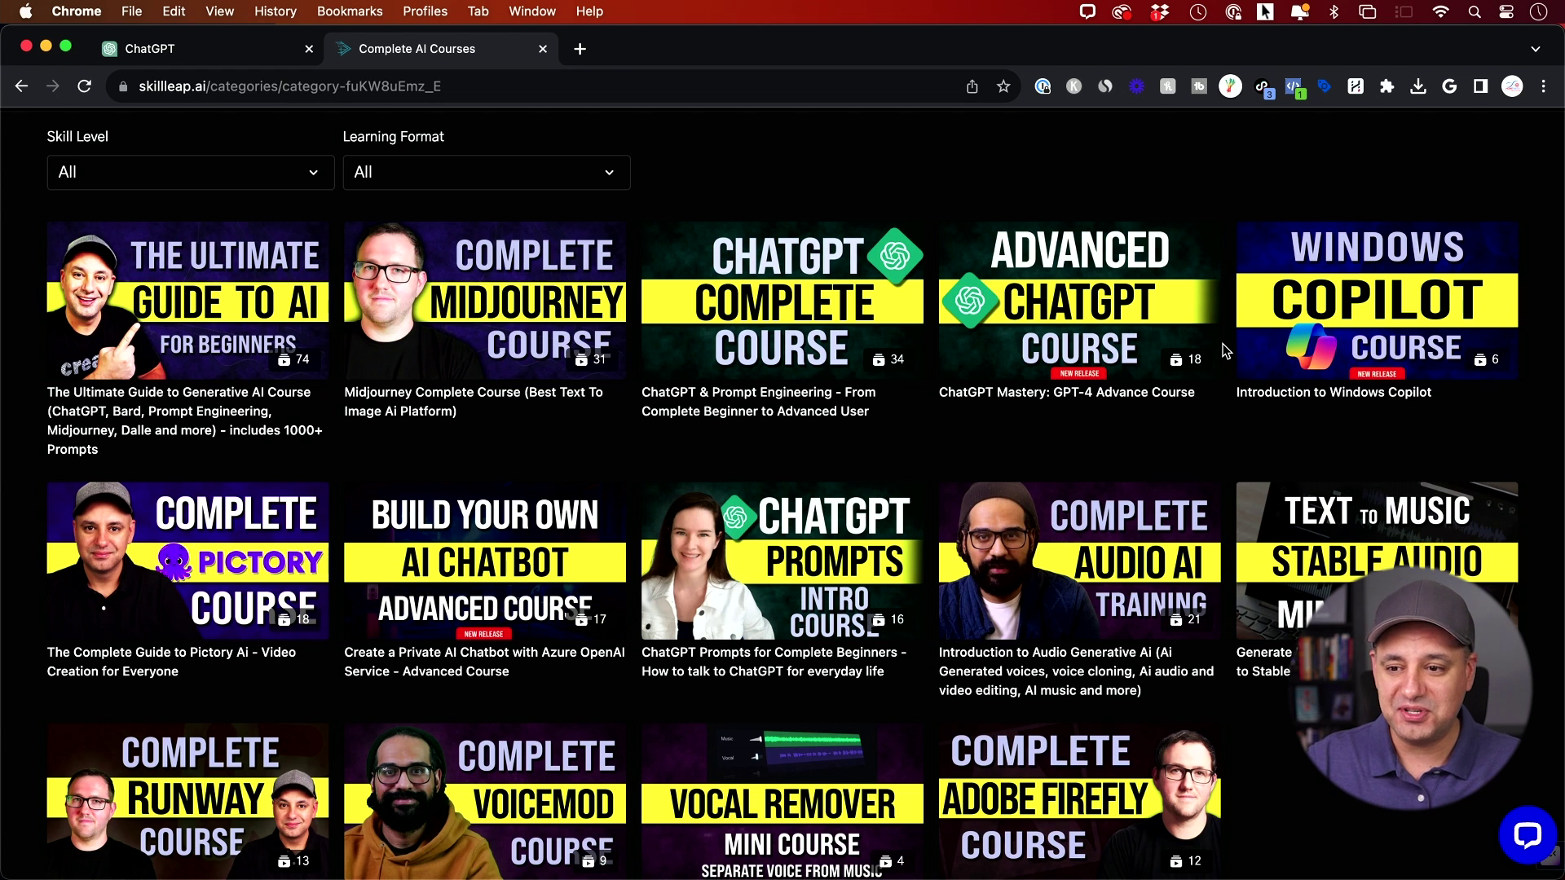
pyautogui.scroll(-2, 1225, 352)
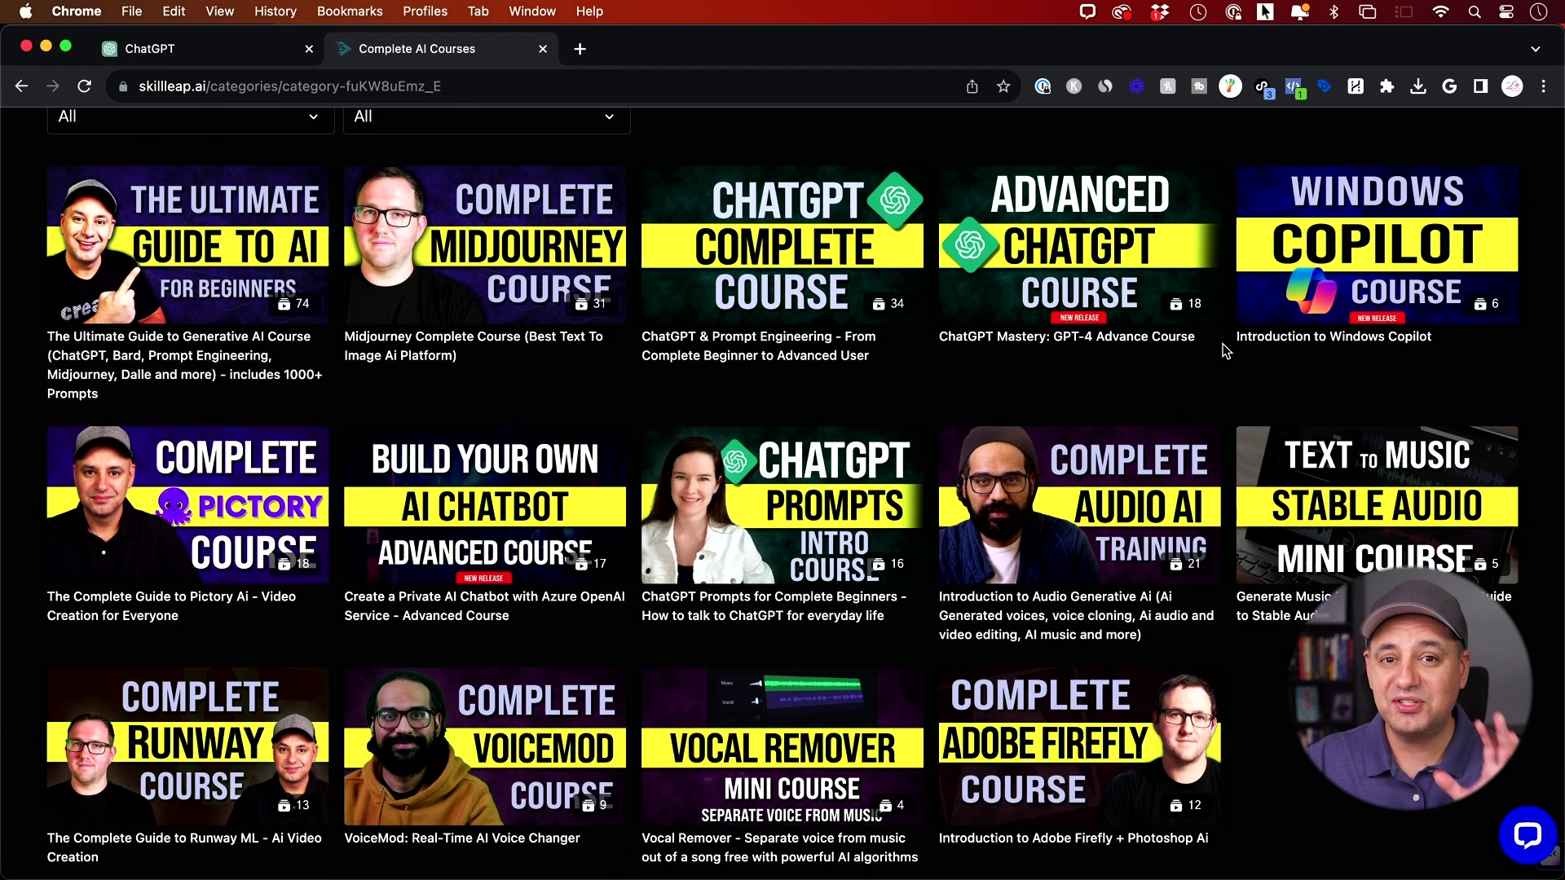